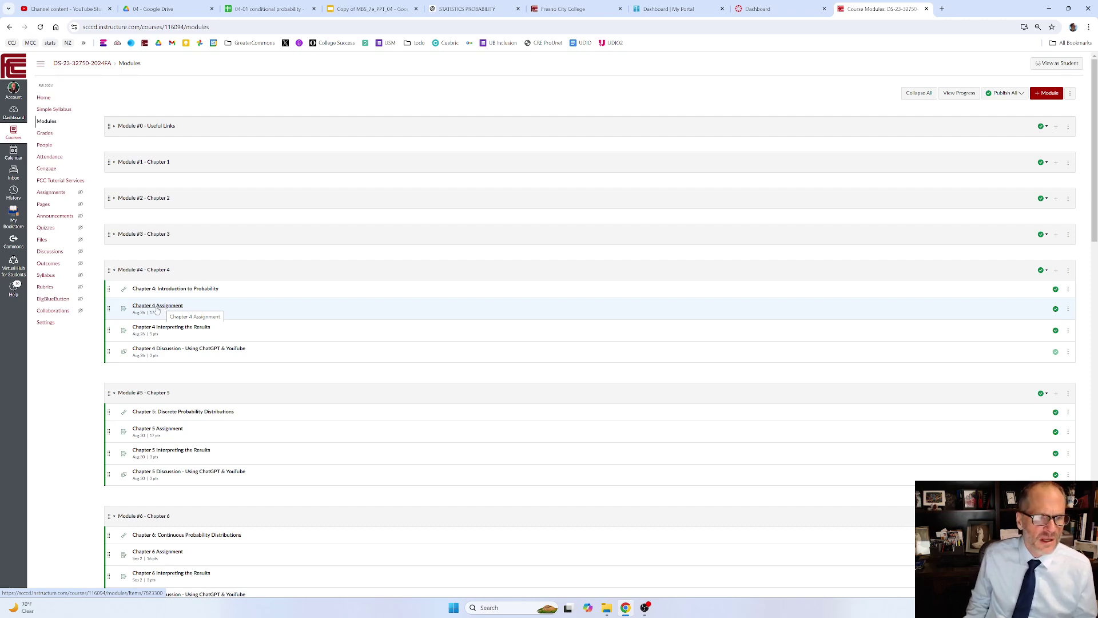
# Step: Open the Chapter 4 Assignment from Module #4 and load it in a new window
pyautogui.click(158, 309)
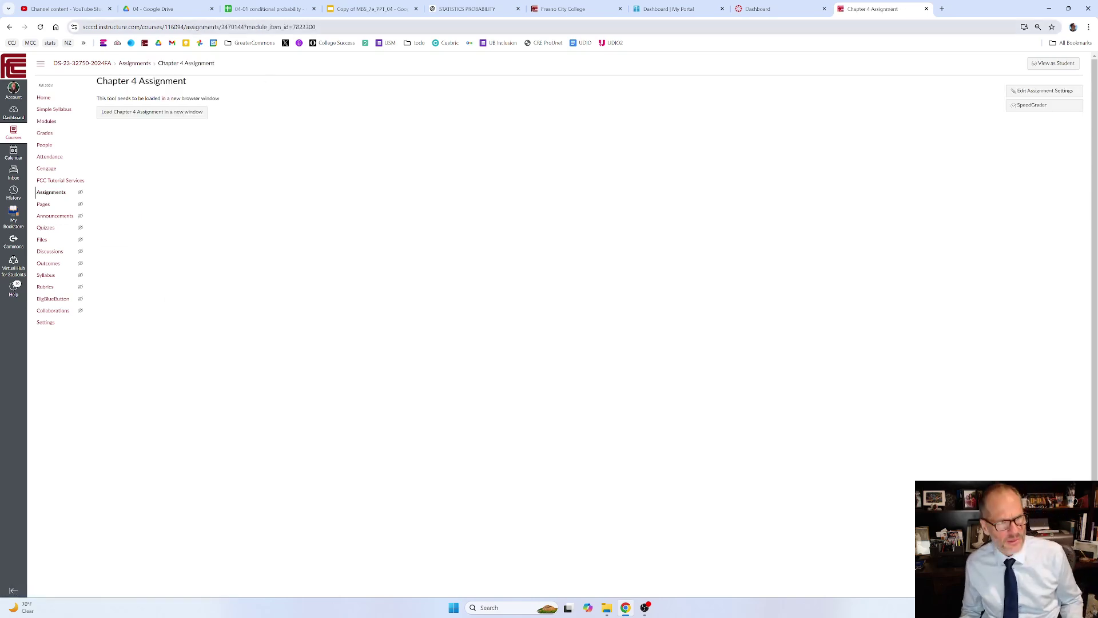
pyautogui.click(152, 112)
pyautogui.hotkey('alt', 'Tab')
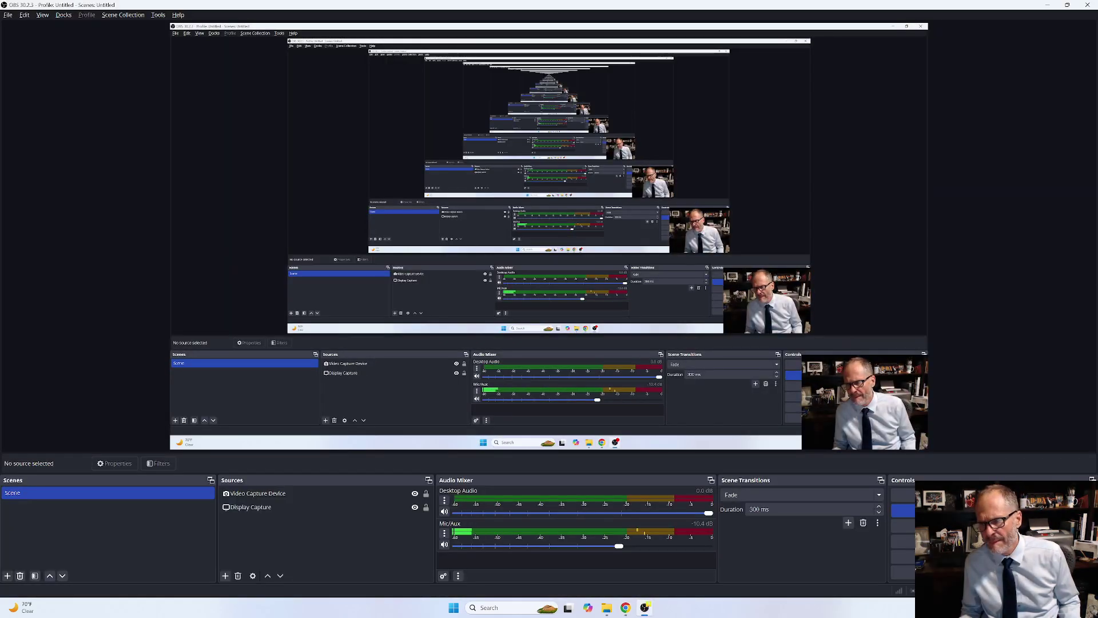
pyautogui.hotkey('alt', 'Tab')
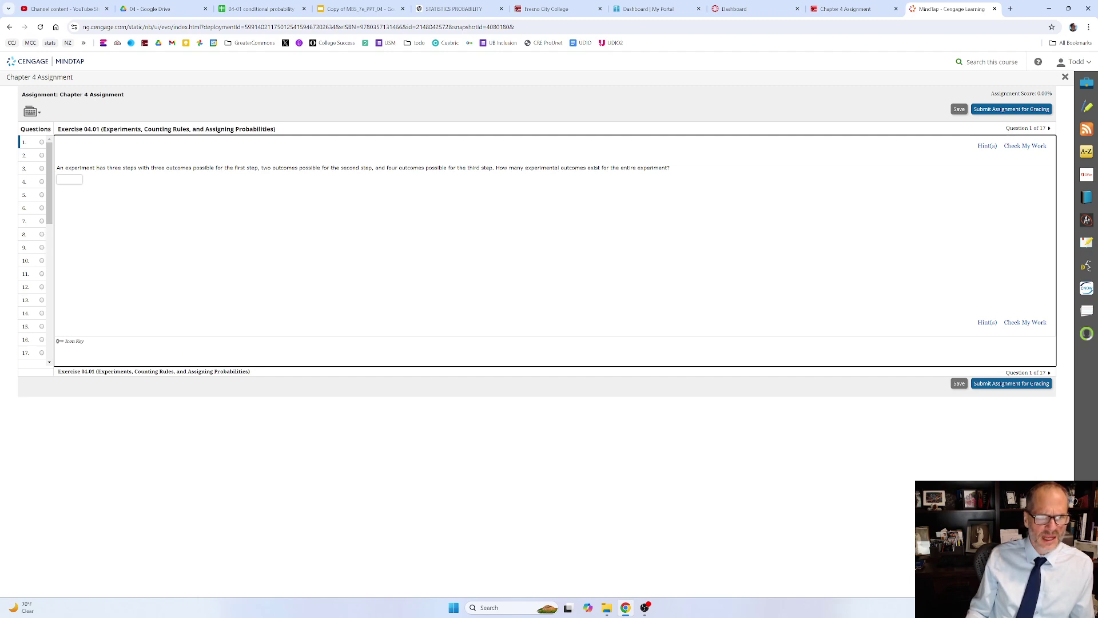
# Step: Answer question 1 on the number of experimental outcomes with 24 and check the work
pyautogui.moveTo(152, 168); pyautogui.dragTo(165, 168)
pyautogui.moveTo(258, 168); pyautogui.dragTo(271, 168)
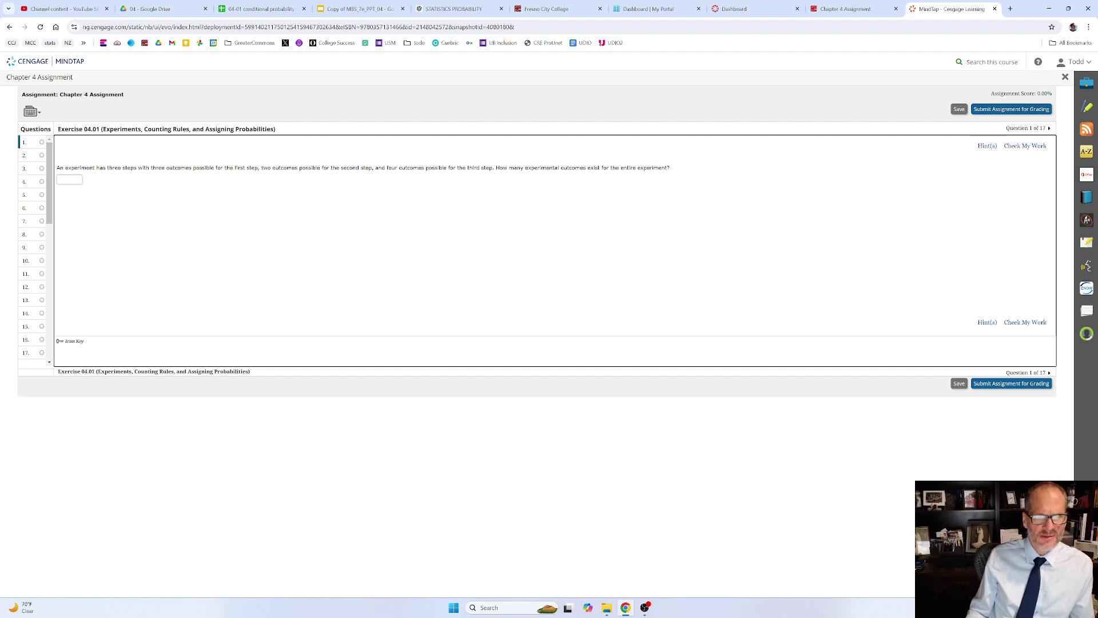
pyautogui.moveTo(387, 168); pyautogui.dragTo(396, 167)
pyautogui.click(393, 168)
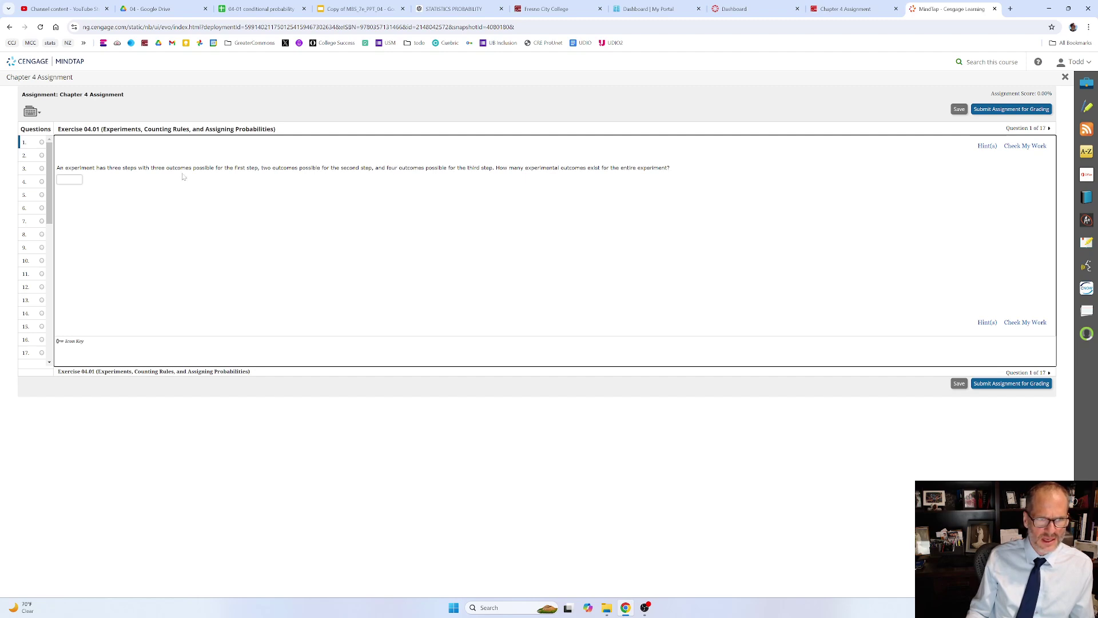
pyautogui.click(69, 180)
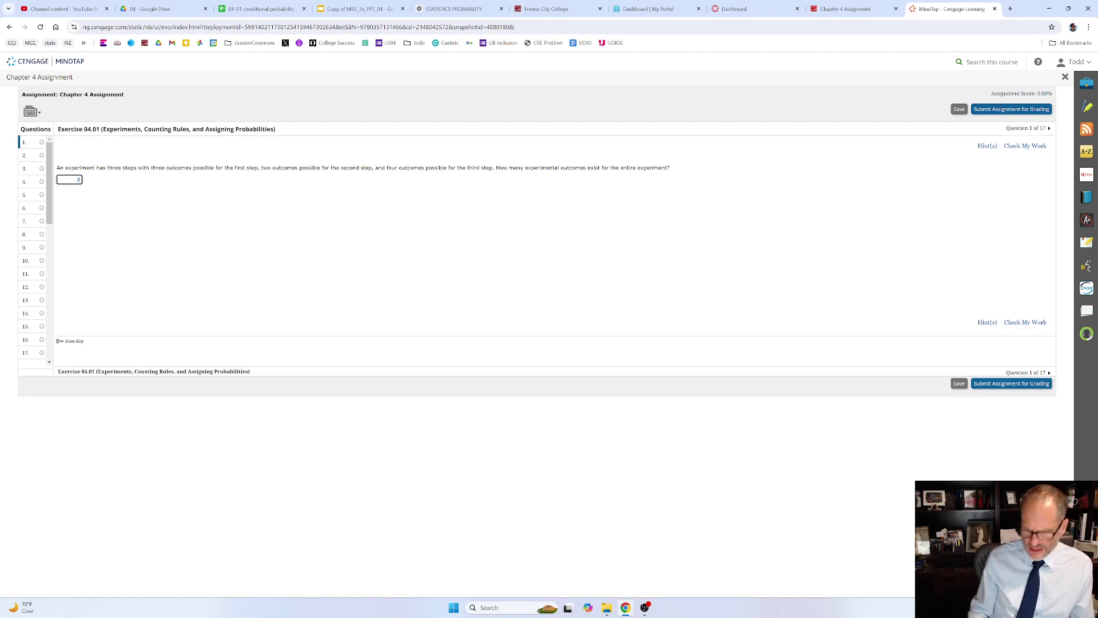
pyautogui.write('24')
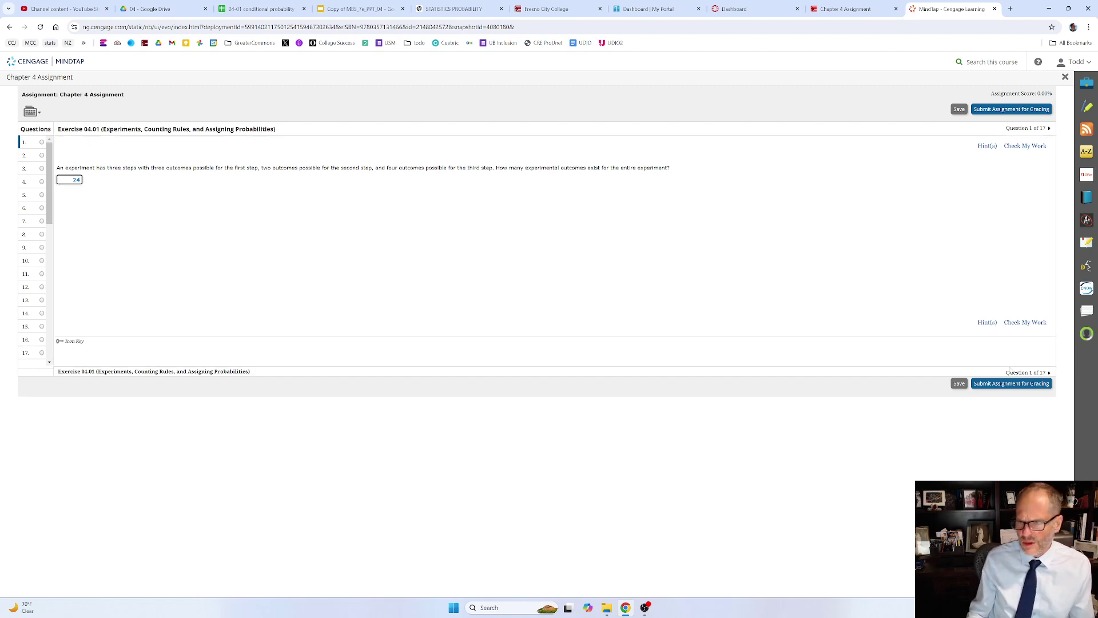
pyautogui.click(1024, 322)
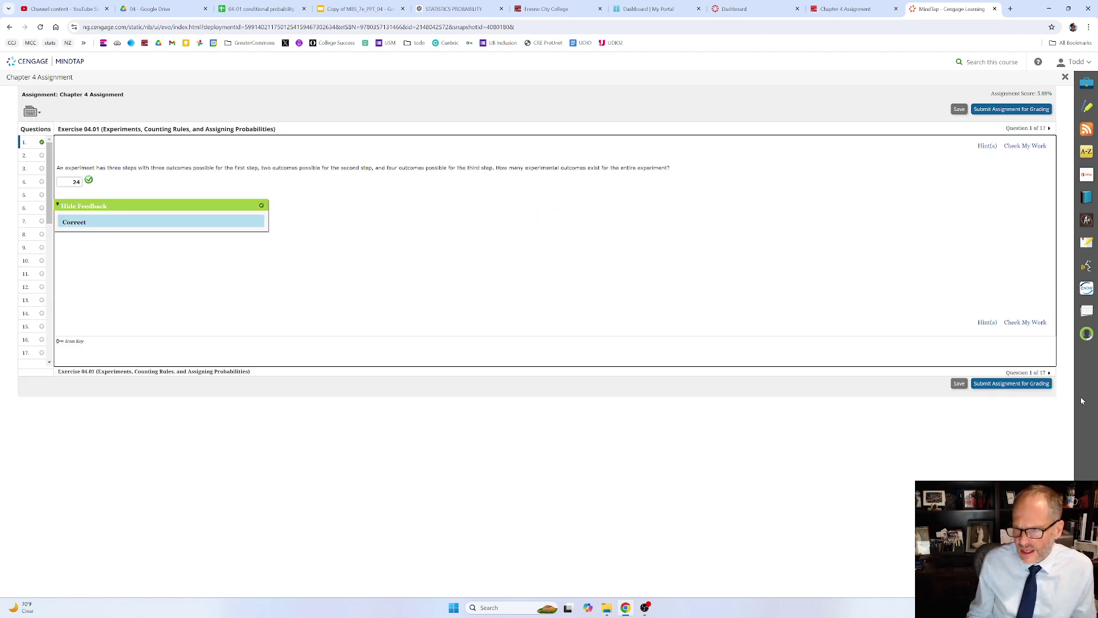
# Step: Go to question 2 and read its prompt on permutations of three items selected from six
pyautogui.click(1049, 373)
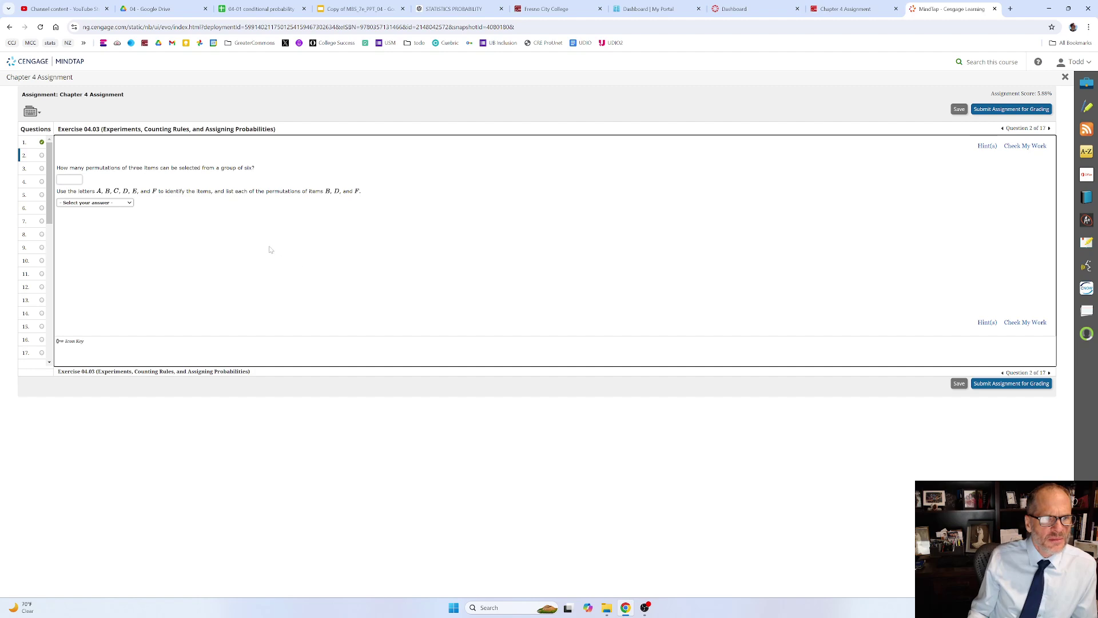
pyautogui.moveTo(177, 168); pyautogui.dragTo(223, 169)
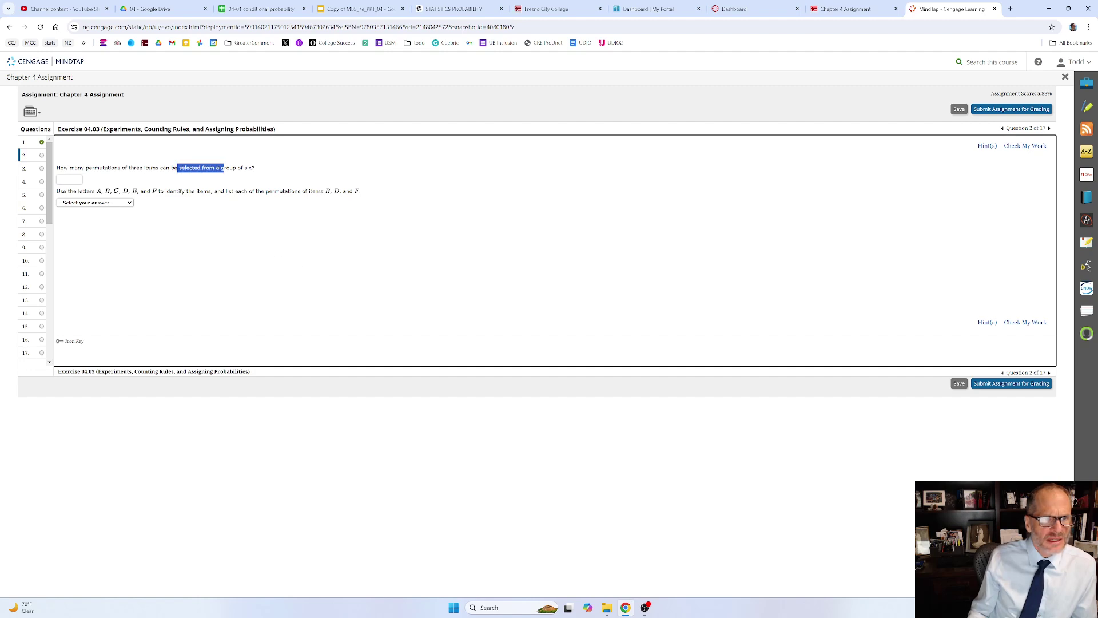
pyautogui.click(223, 168)
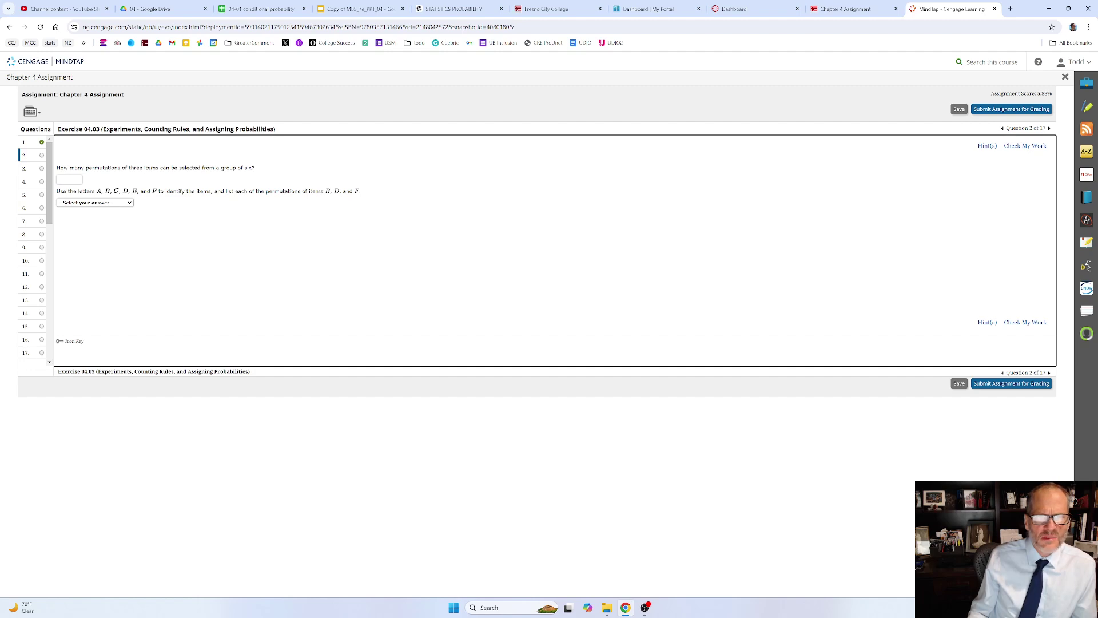
# Step: Switch to ChatGPT and look back through the STATISTICS PROBABILITY conversation to its beginning
pyautogui.click(450, 10)
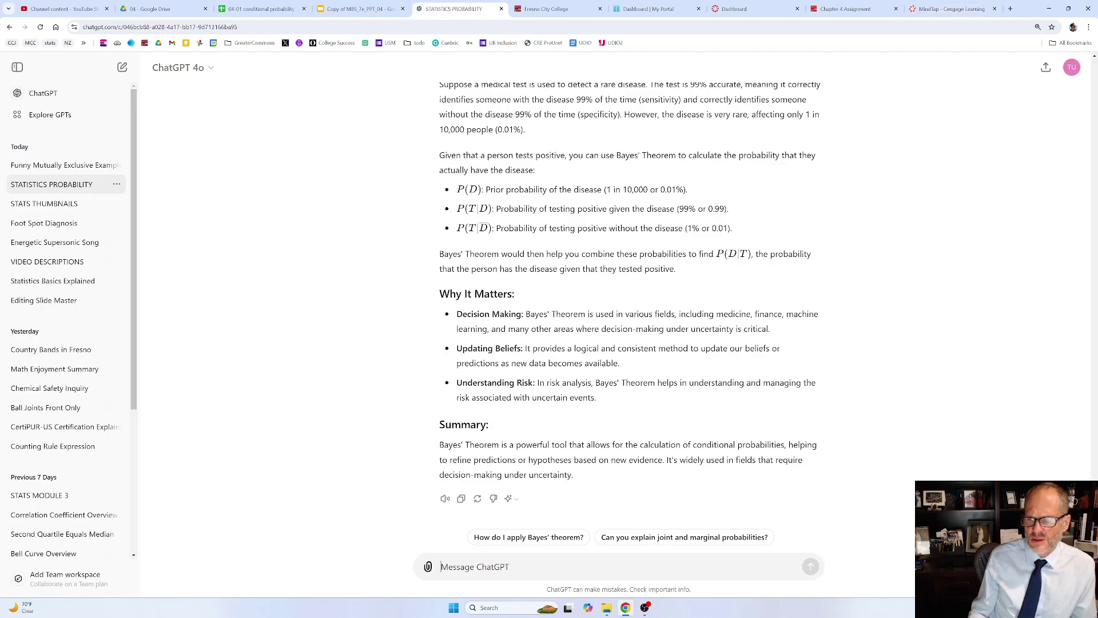
pyautogui.scroll(20, 1086, 118)
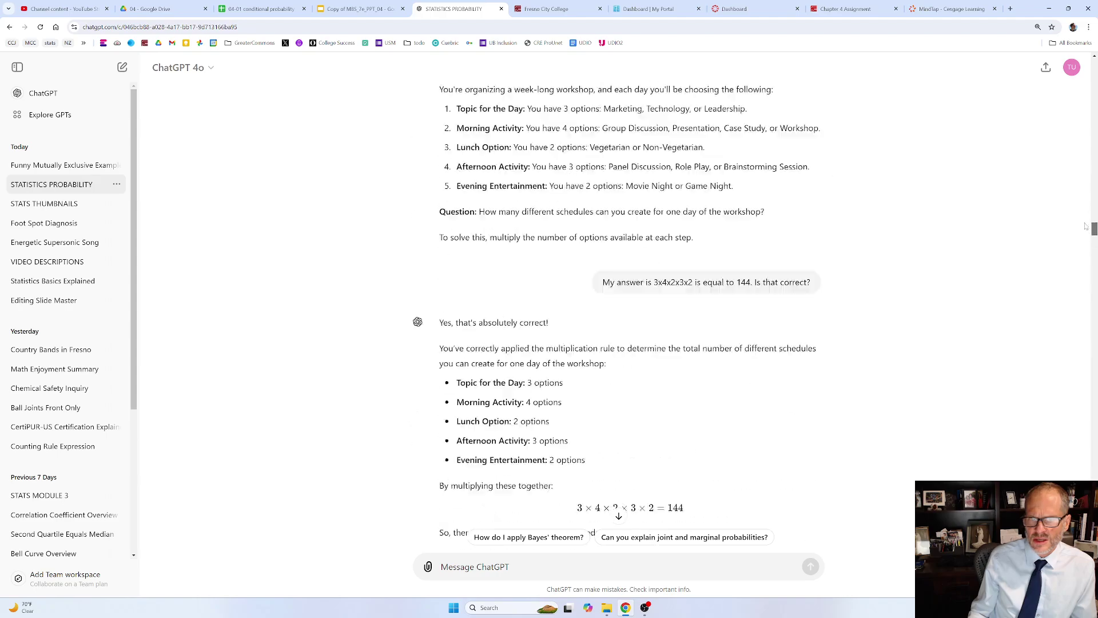
pyautogui.scroll(20, 1085, 118)
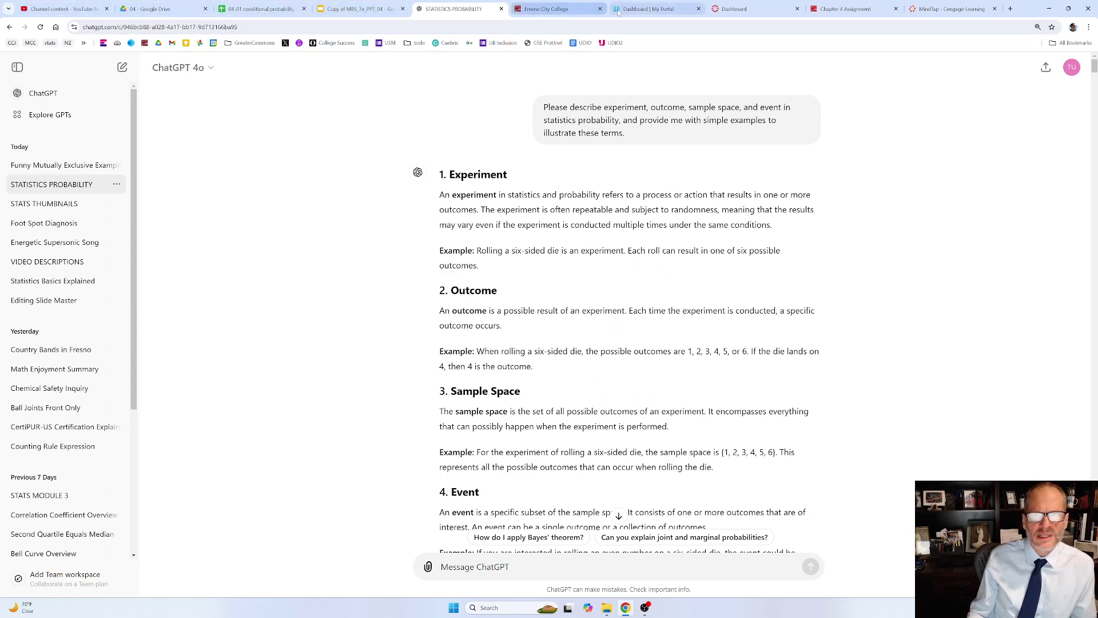
# Step: Switch to the Canvas course and return it from the Chapter 4 Assignment page to Modules
pyautogui.click(743, 10)
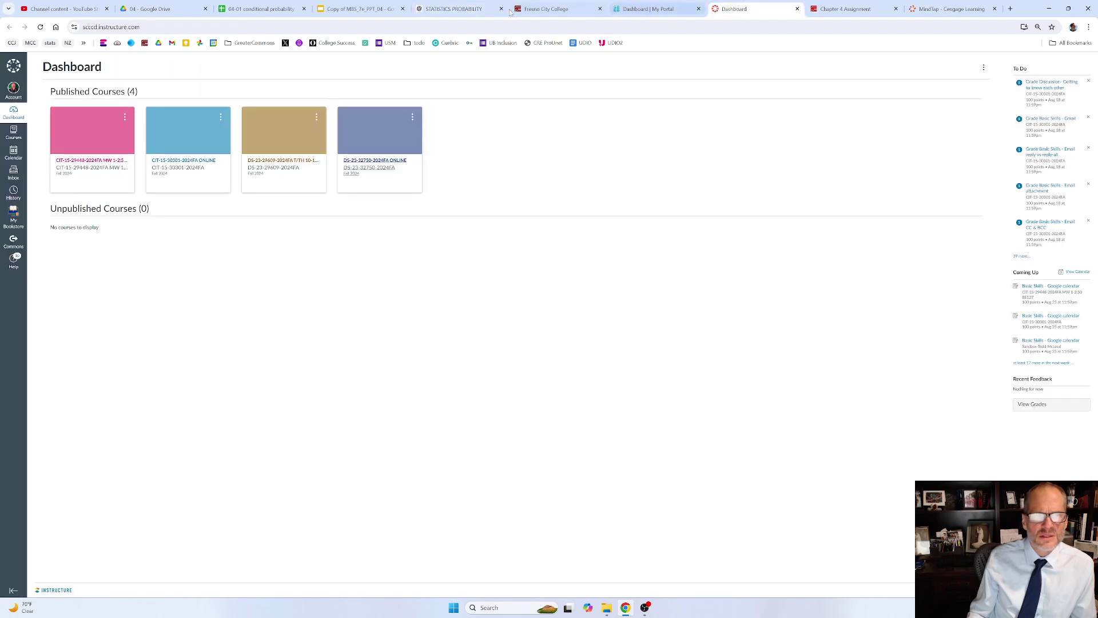
pyautogui.click(825, 10)
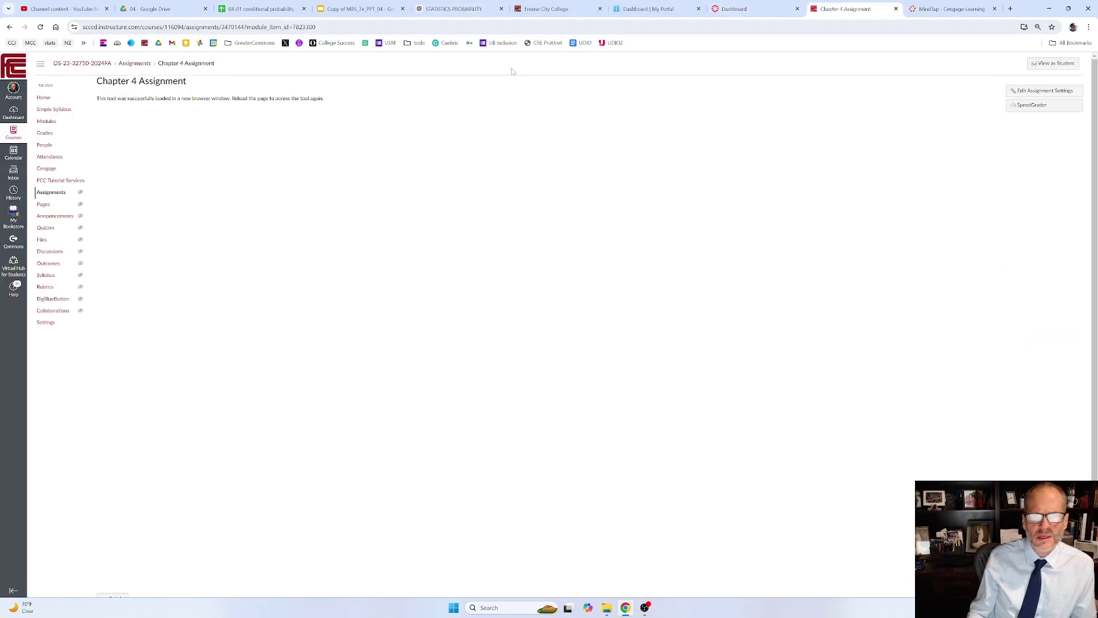
pyautogui.click(48, 123)
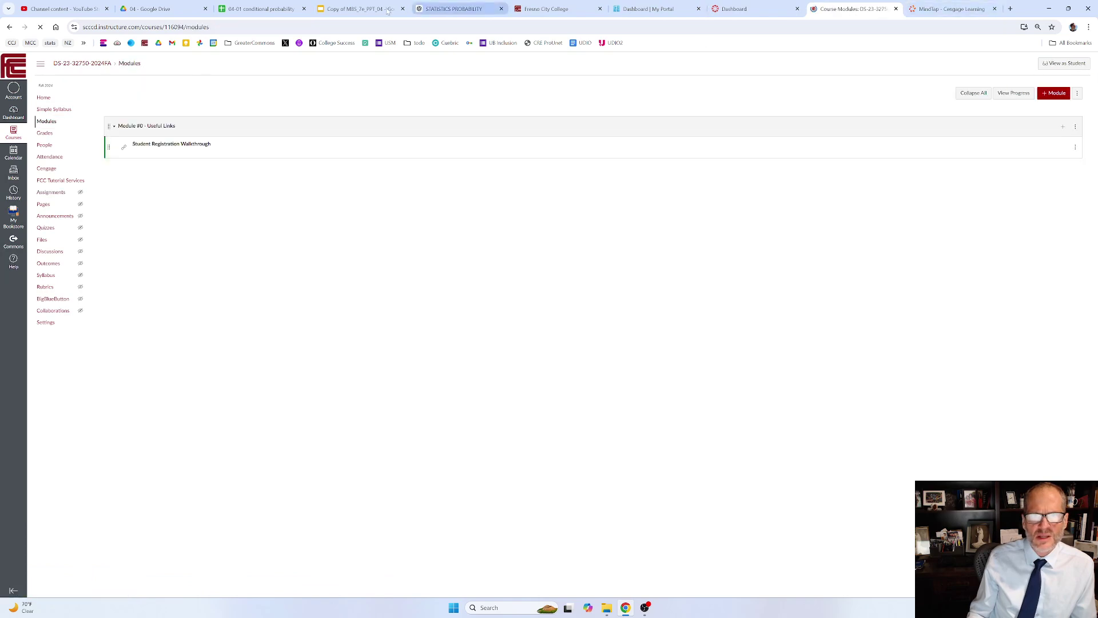
# Step: Move the ChatGPT conversation's browser tab next to the MindTap one and return to the assignment
pyautogui.click(452, 9)
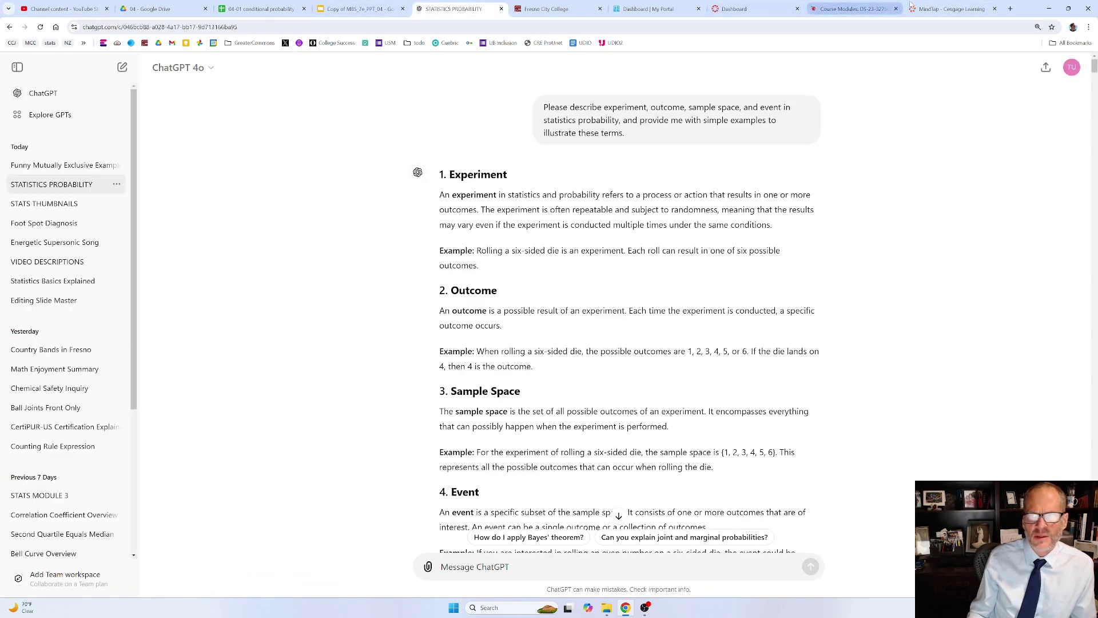
pyautogui.moveTo(474, 9); pyautogui.dragTo(897, 6)
pyautogui.click(947, 8)
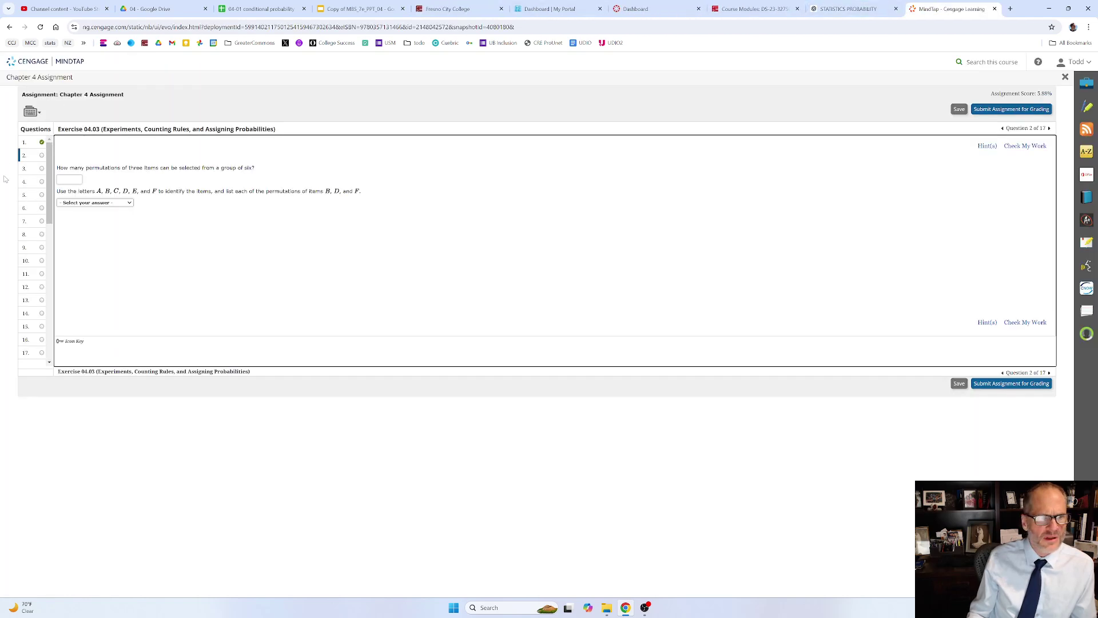
# Step: Search the ChatGPT conversation for "permutation" and compare its permutations formula with question 2 of the assignment
pyautogui.click(849, 10)
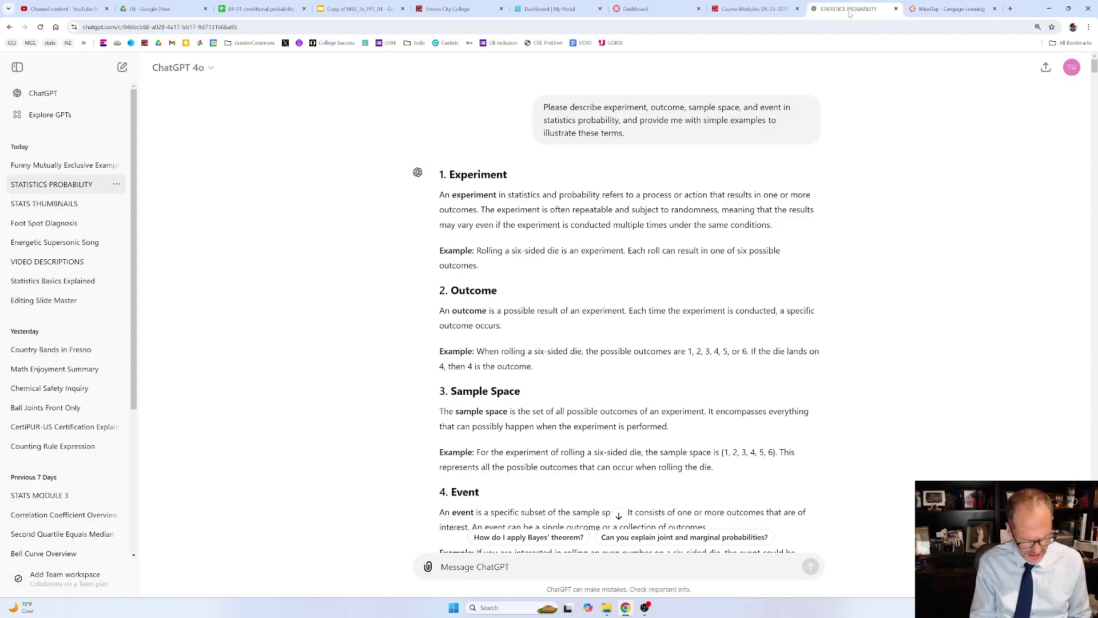
pyautogui.hotkey('ctrl', 'f')
pyautogui.write('permutation')
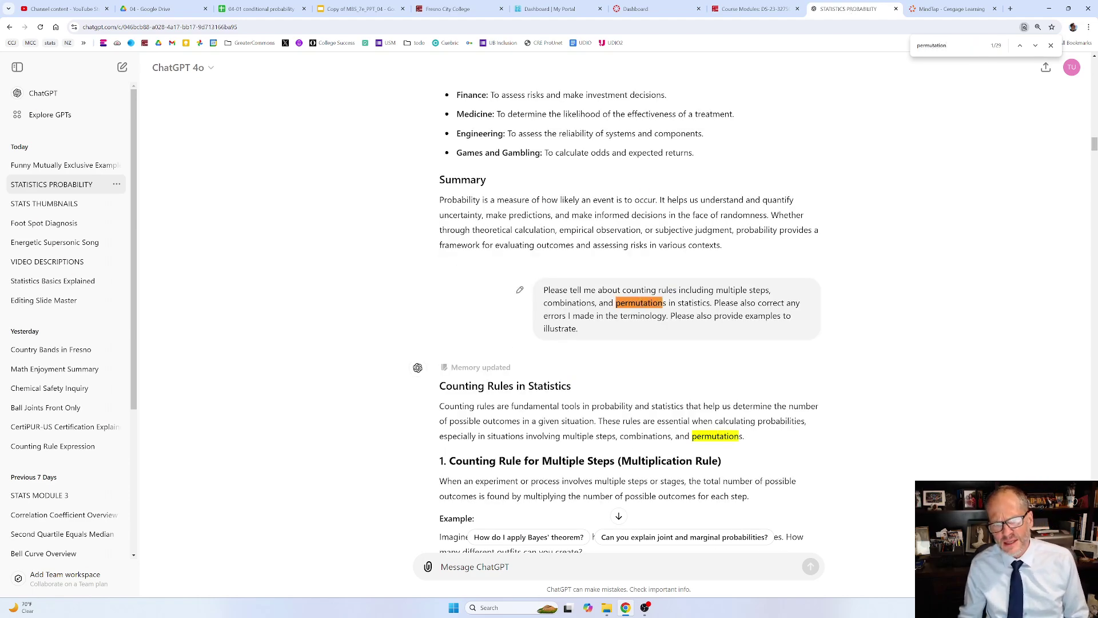
pyautogui.scroll(-2, 677, 134)
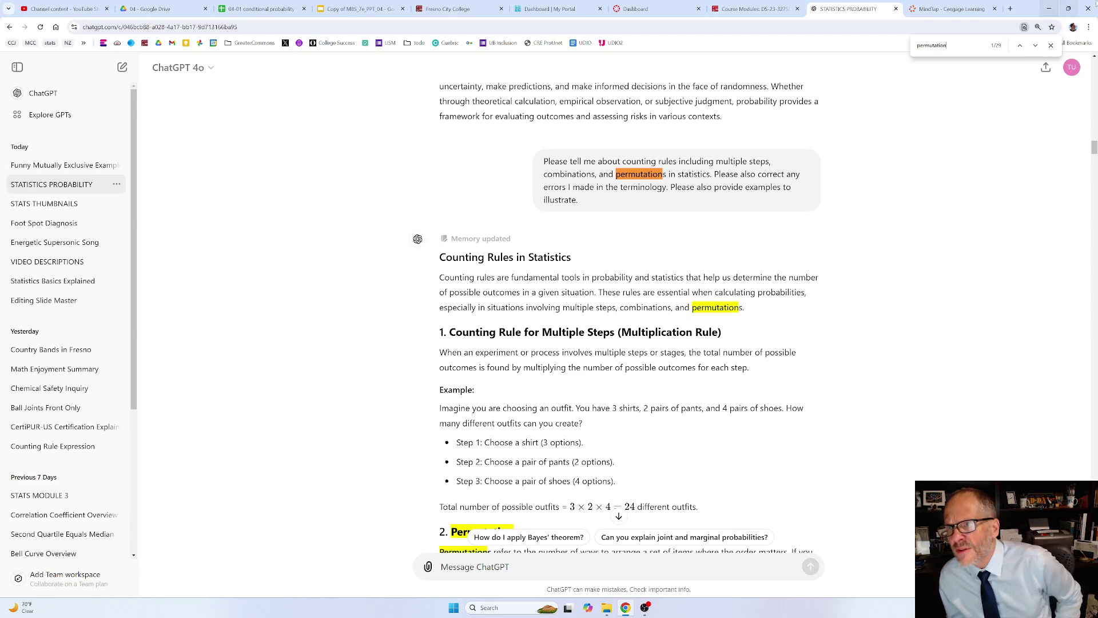
pyautogui.click(1035, 46)
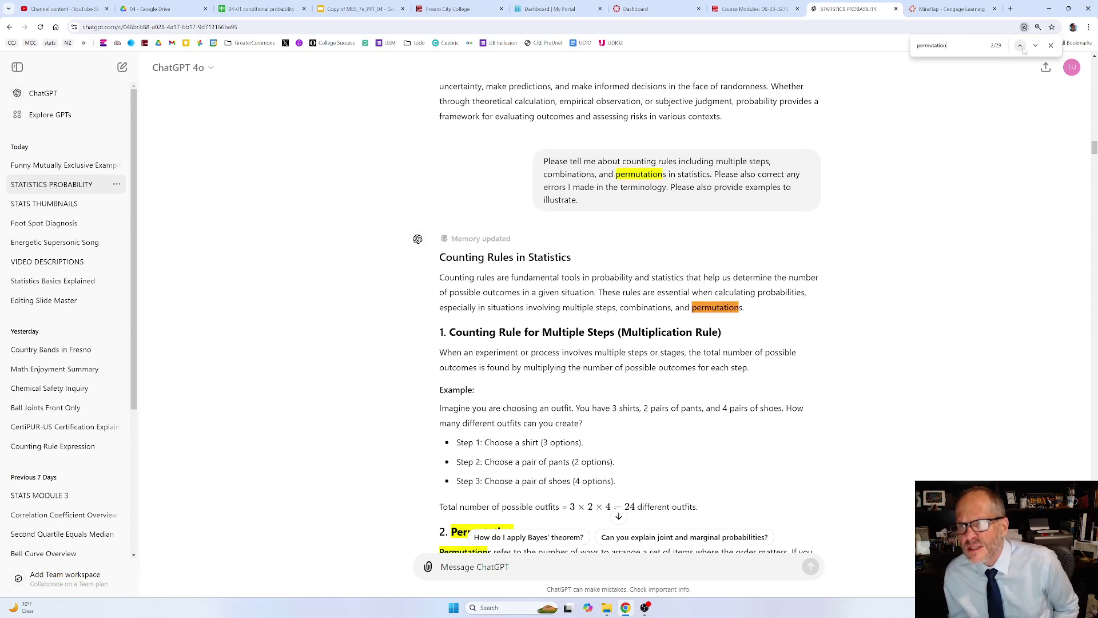
pyautogui.scroll(-3, 629, 320)
pyautogui.scroll(-4, 642, 255)
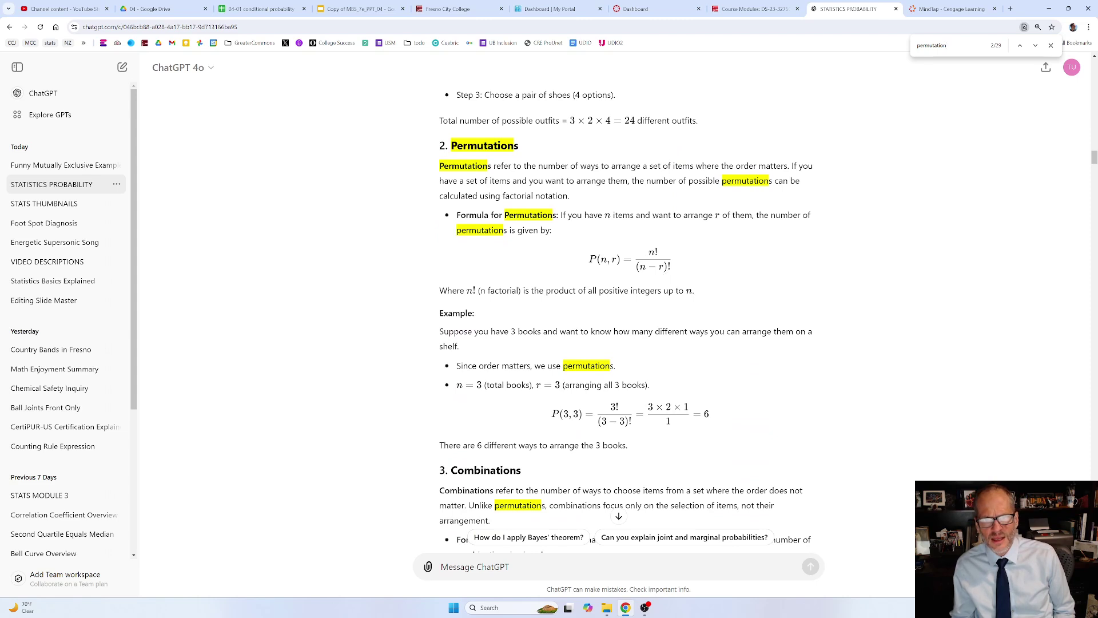
pyautogui.doubleClick(660, 253)
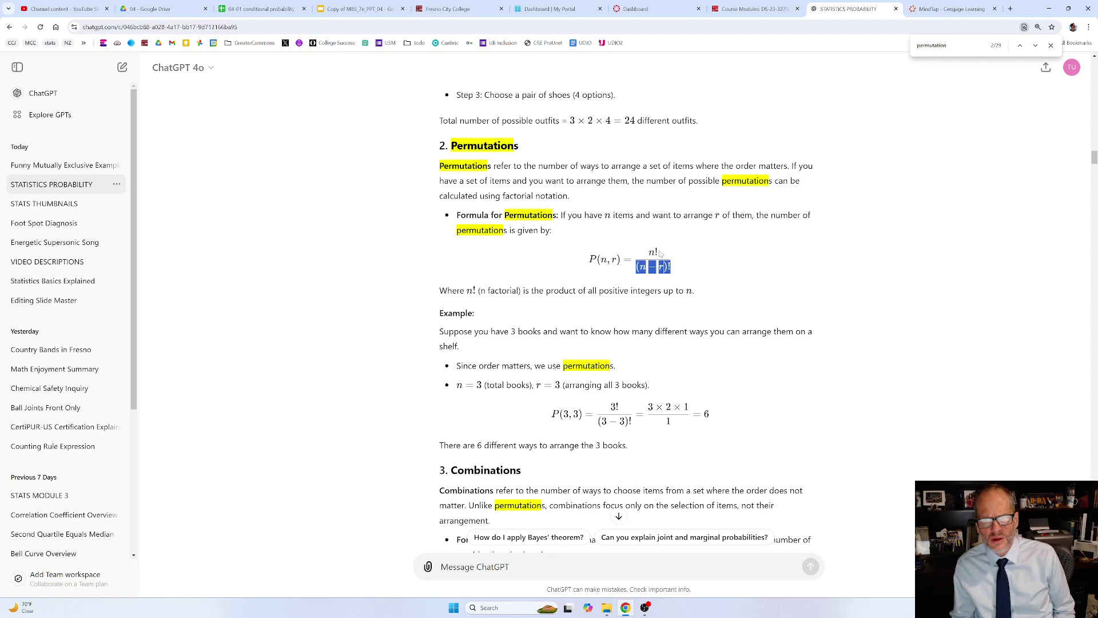
pyautogui.click(661, 254)
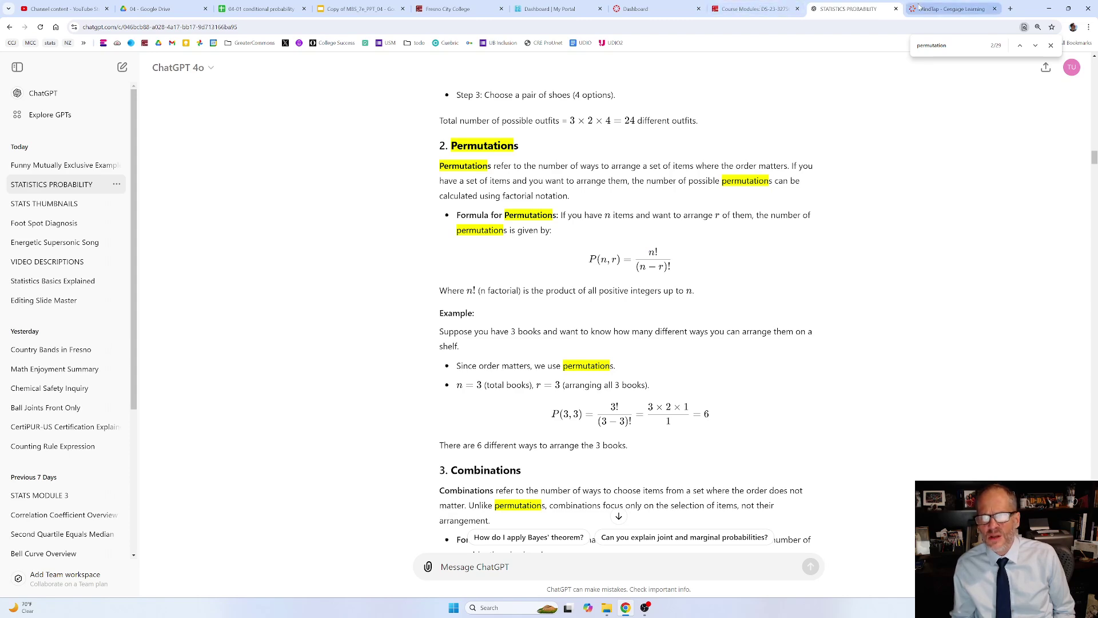
pyautogui.click(949, 8)
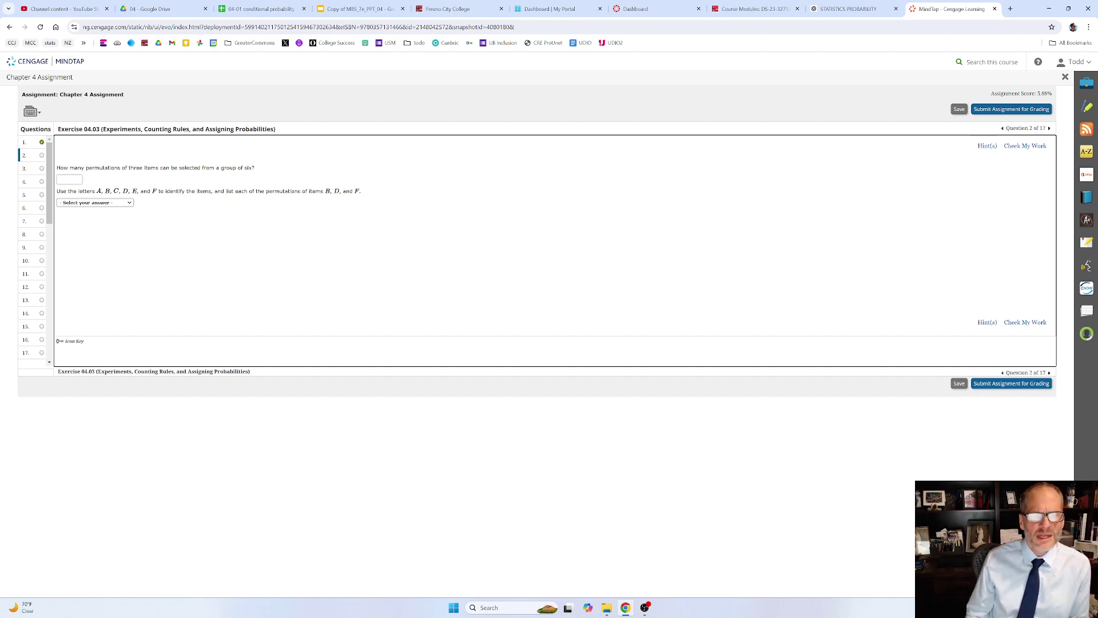
pyautogui.click(827, 8)
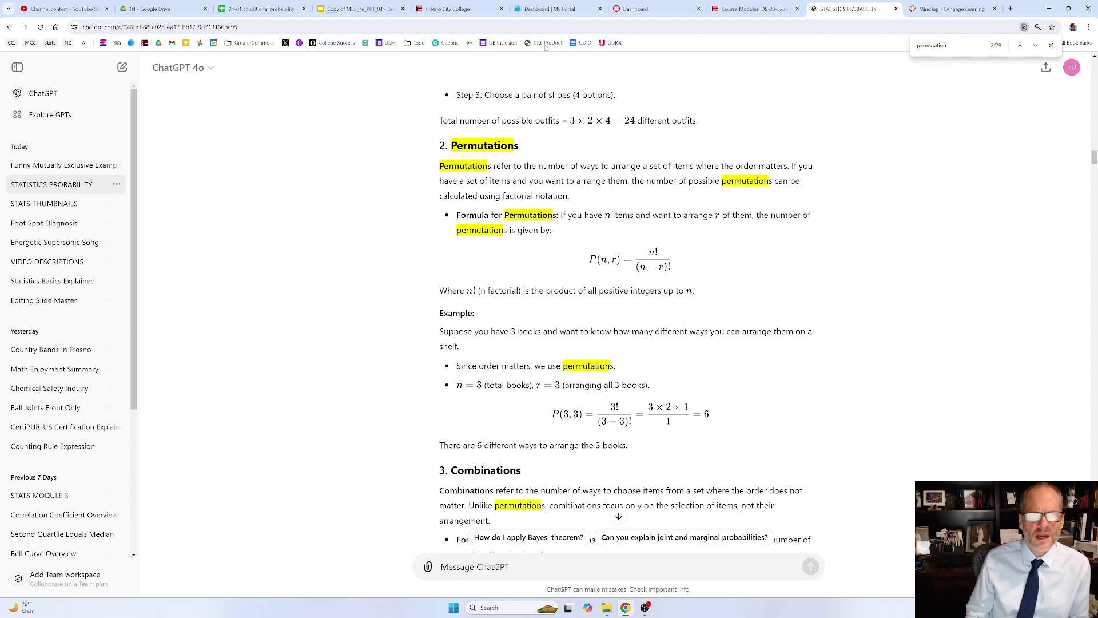
# Step: Switch to the 04-01 conditional probability spreadsheet and look through its sheets, examining the factorial and permutation calculations in combinations permutations 2
pyautogui.click(260, 8)
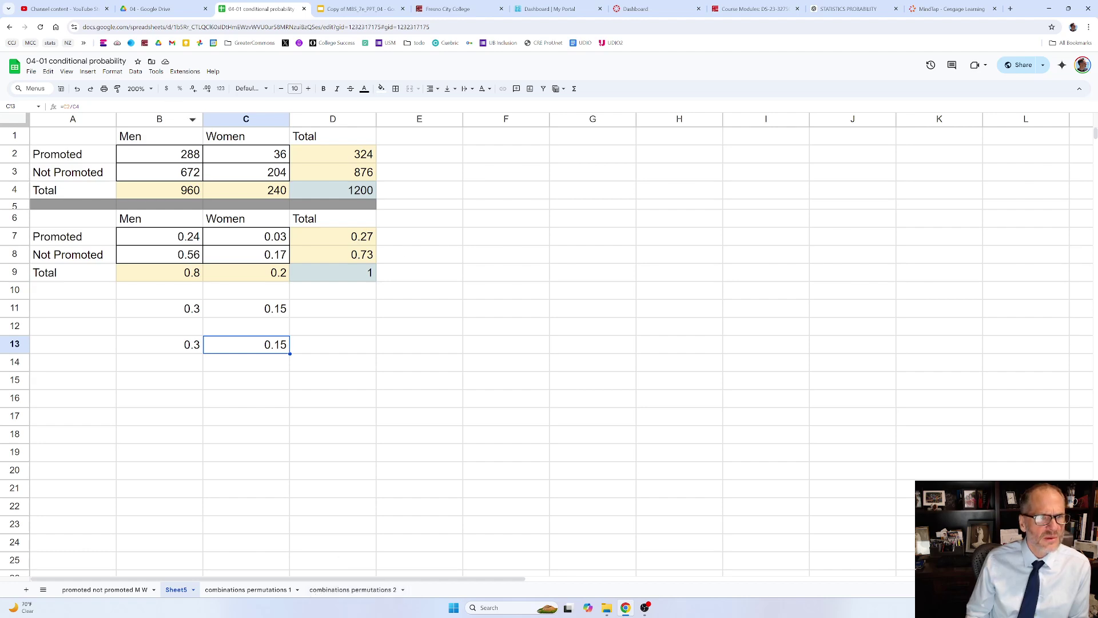
pyautogui.click(156, 9)
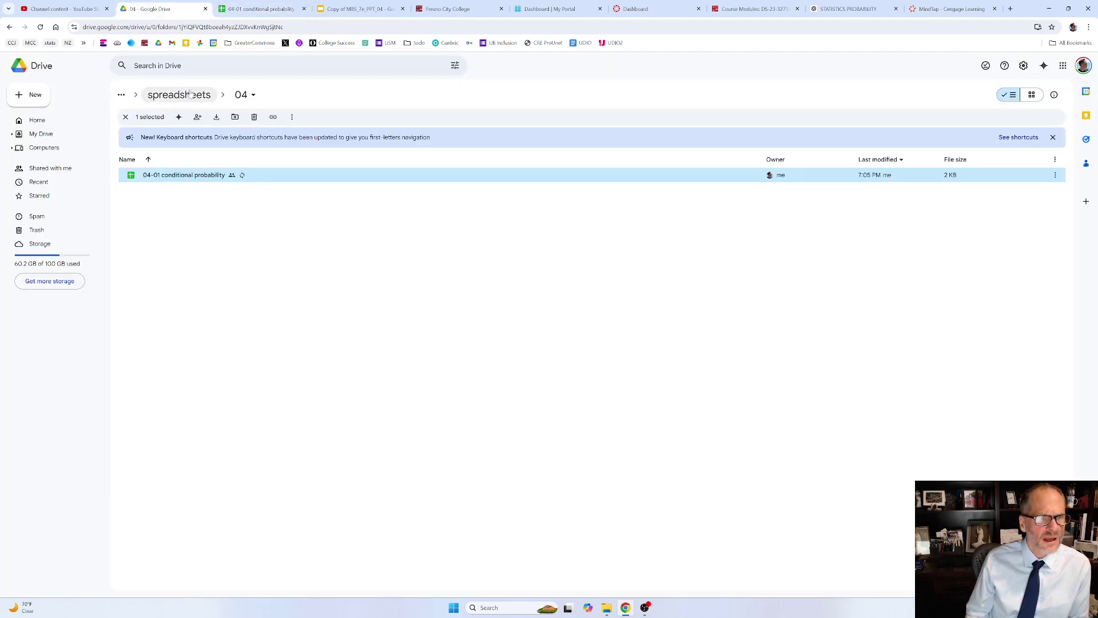
pyautogui.click(249, 7)
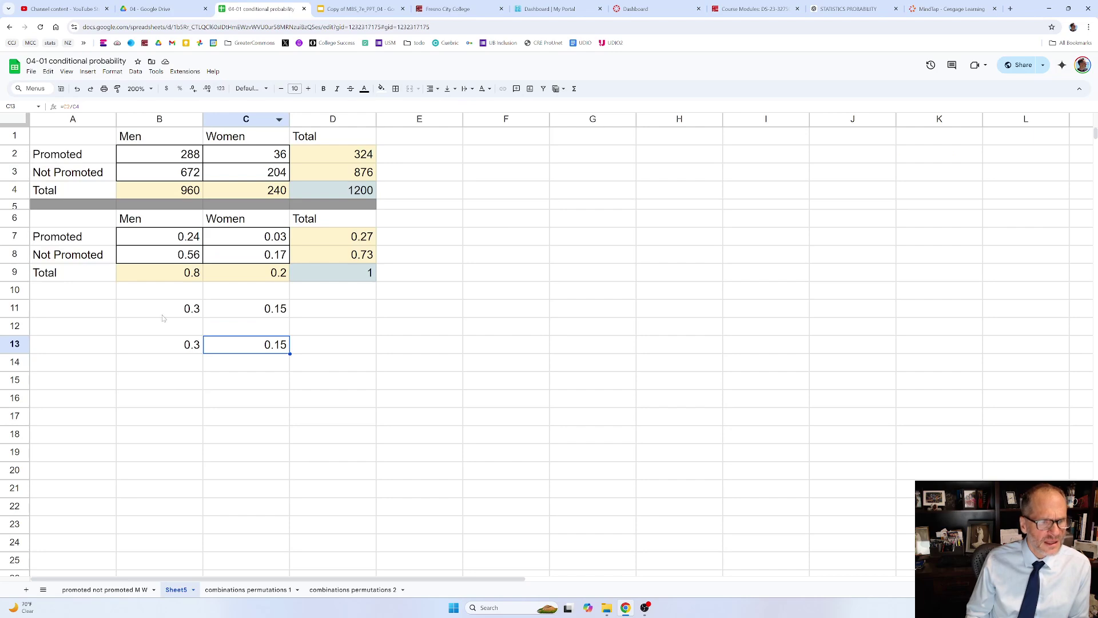
pyautogui.click(137, 589)
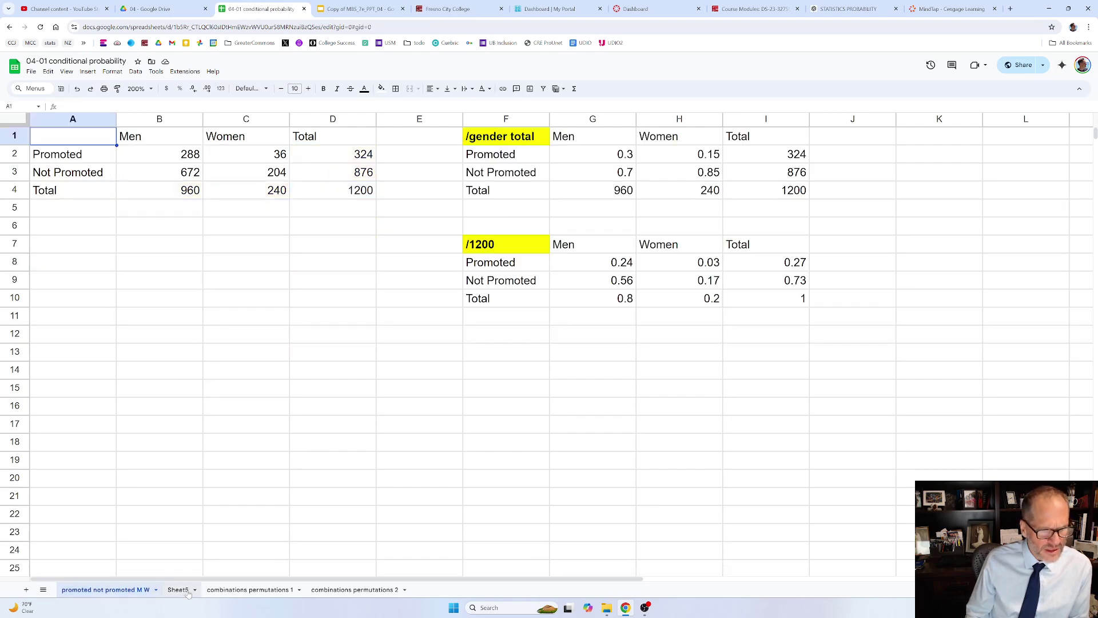
pyautogui.click(182, 591)
pyautogui.click(233, 593)
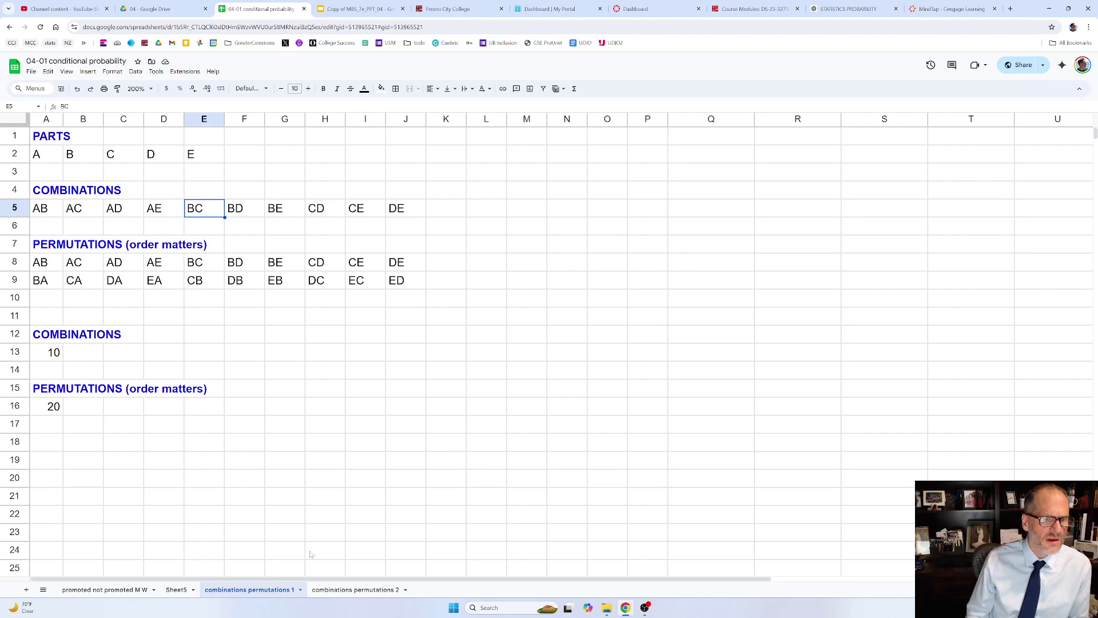
pyautogui.click(342, 590)
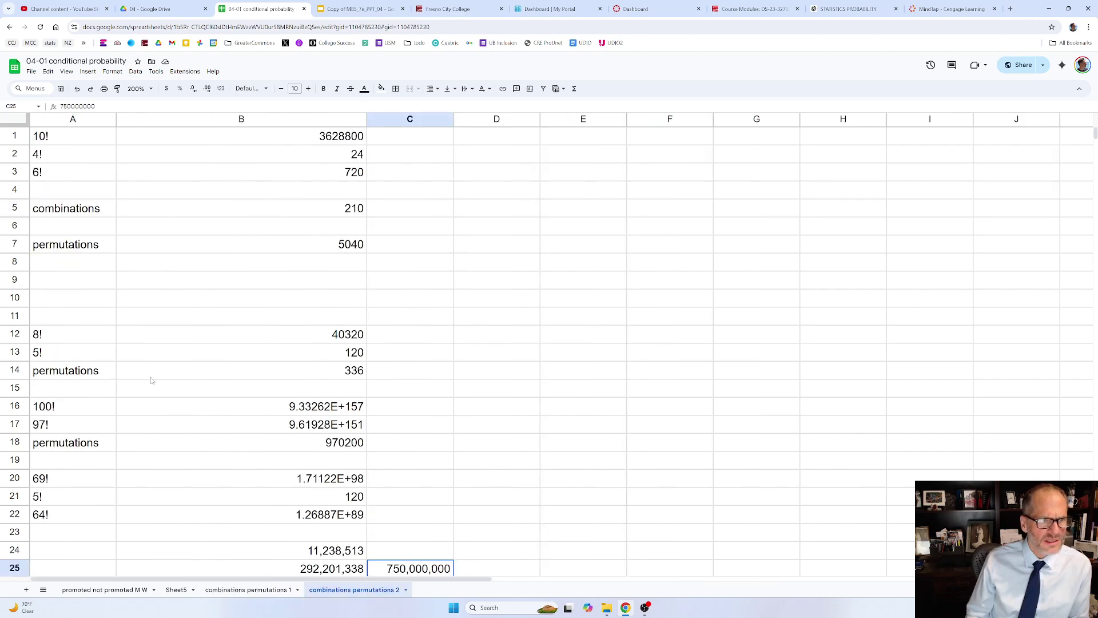
pyautogui.scroll(-8, 151, 381)
pyautogui.scroll(6, 151, 382)
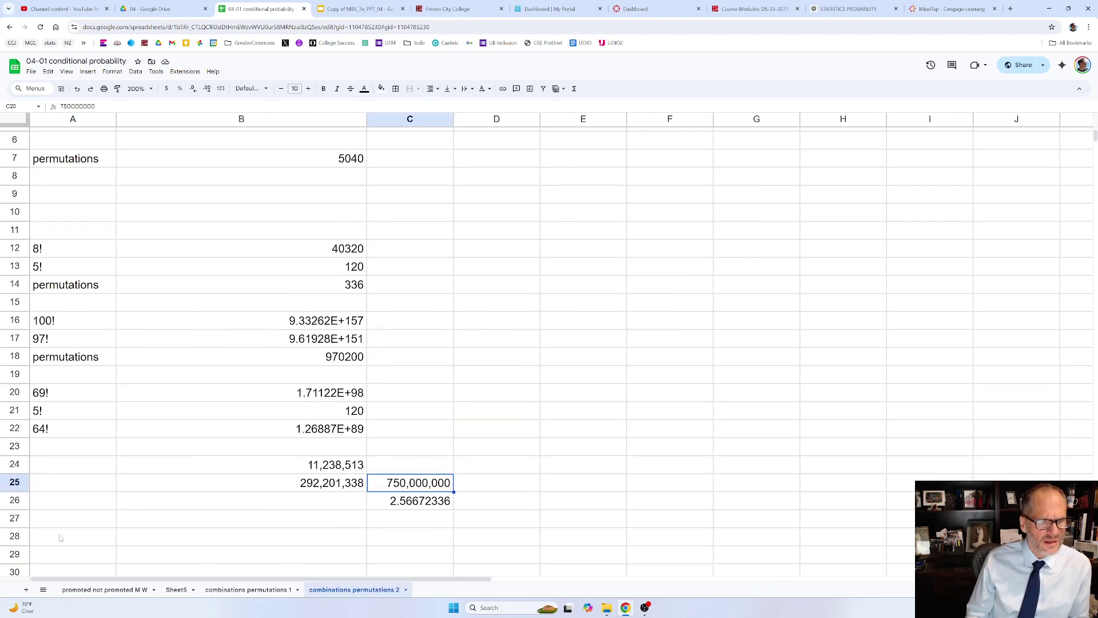
pyautogui.click(26, 589)
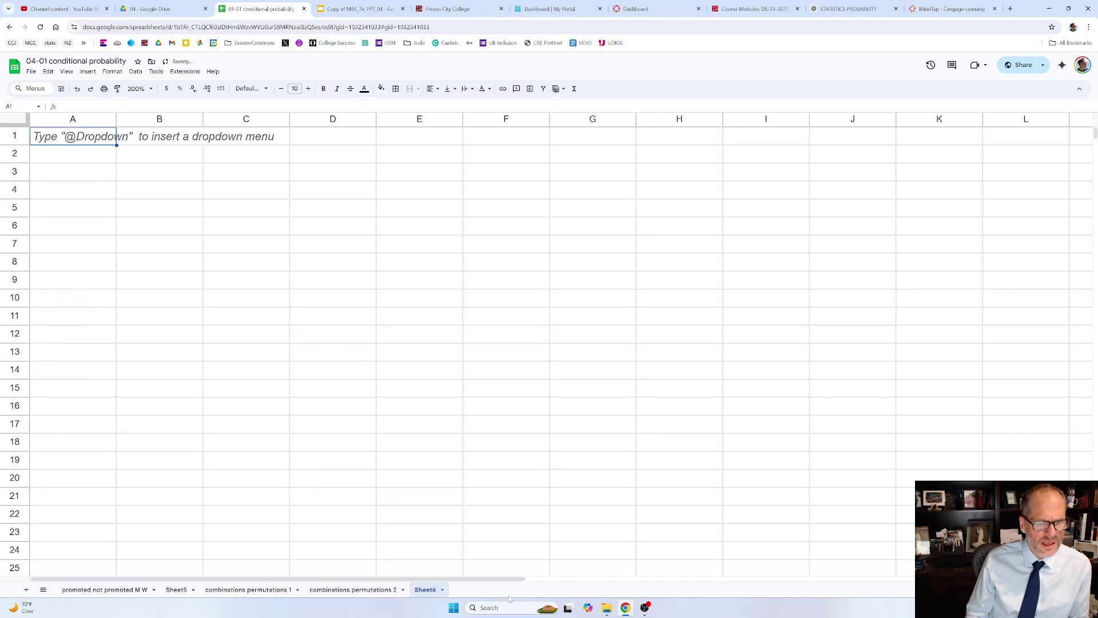
pyautogui.click(442, 590)
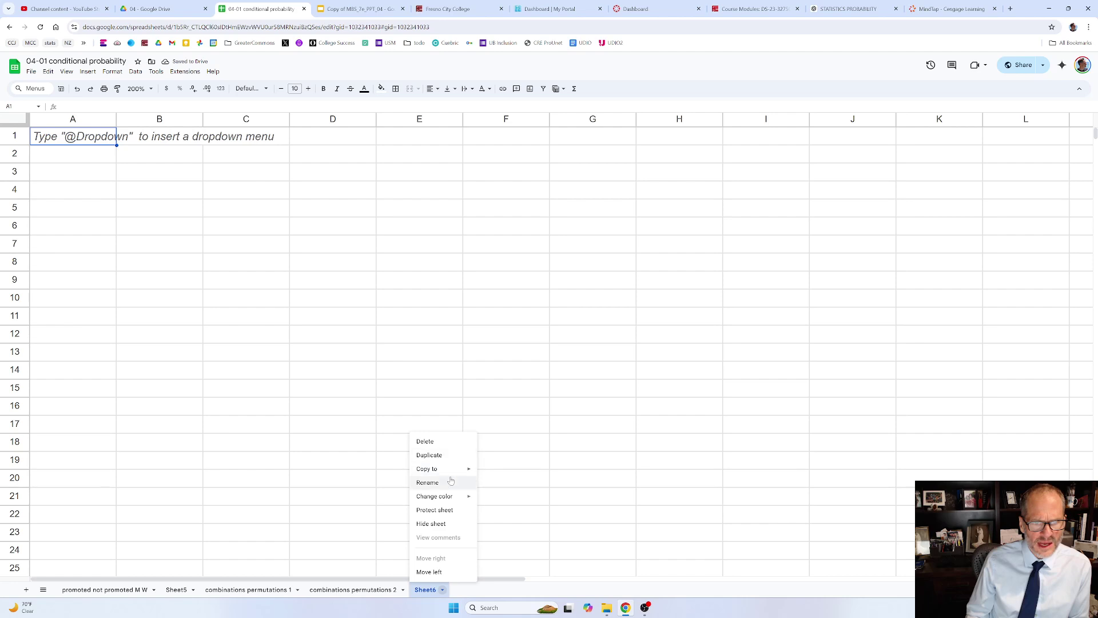
pyautogui.click(430, 442)
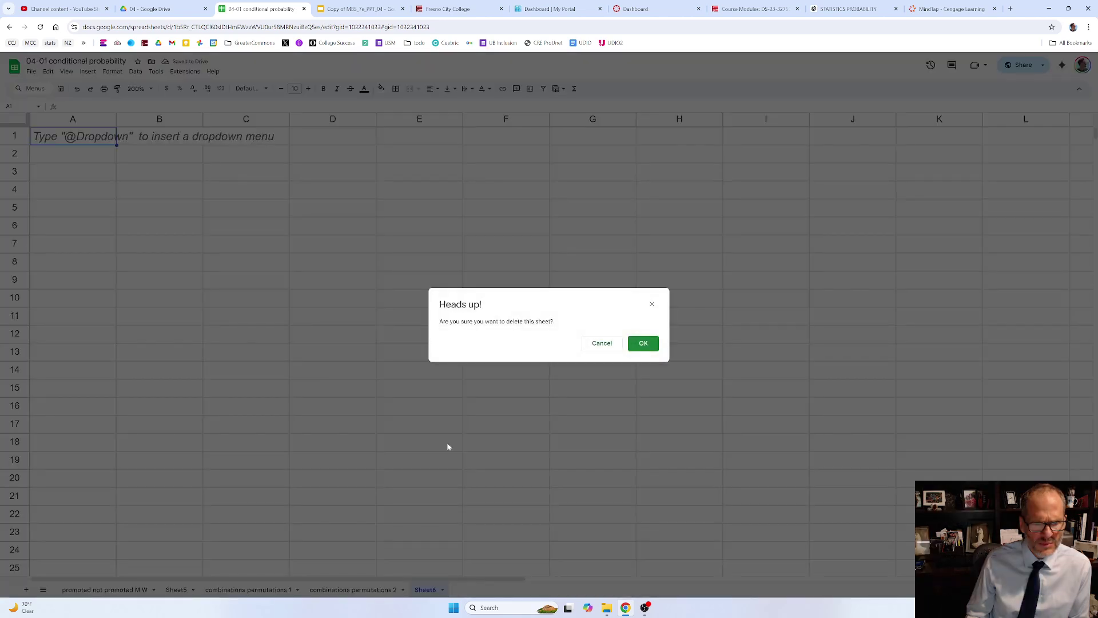
pyautogui.click(643, 344)
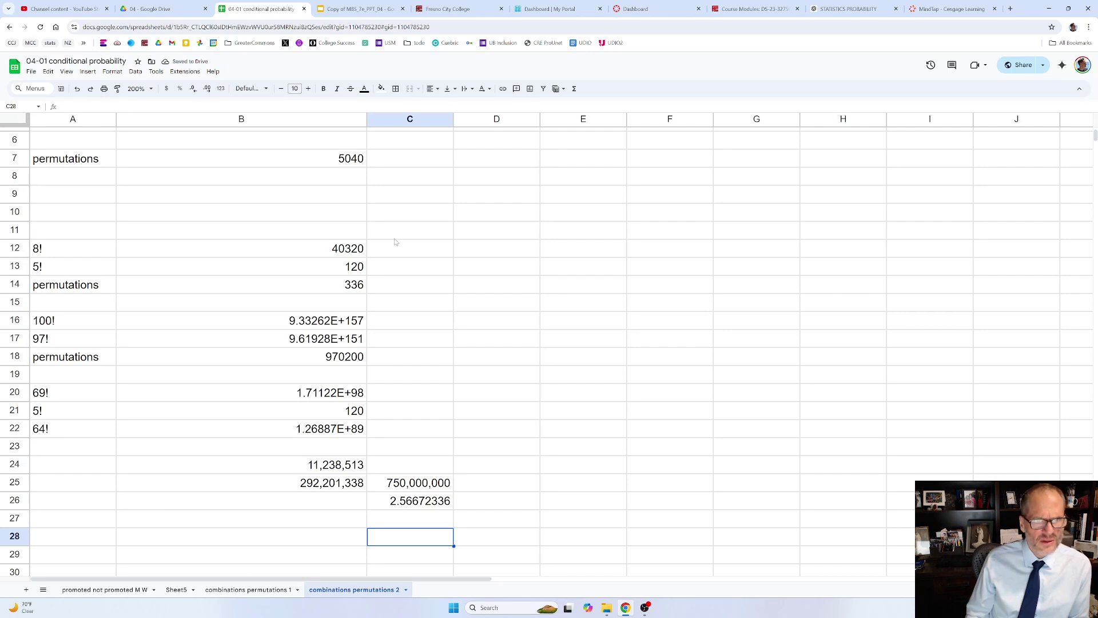
# Step: Fill column D of the combinations permutations 2 sheet with dark gray and narrow it into a thin divider
pyautogui.scroll(2, 192, 319)
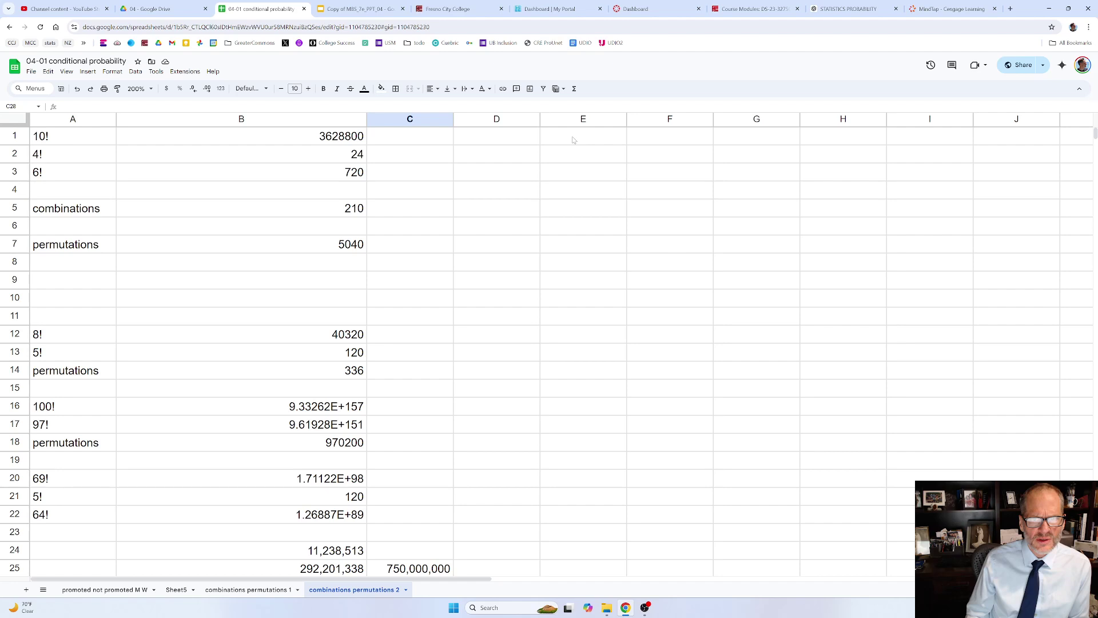
pyautogui.click(498, 119)
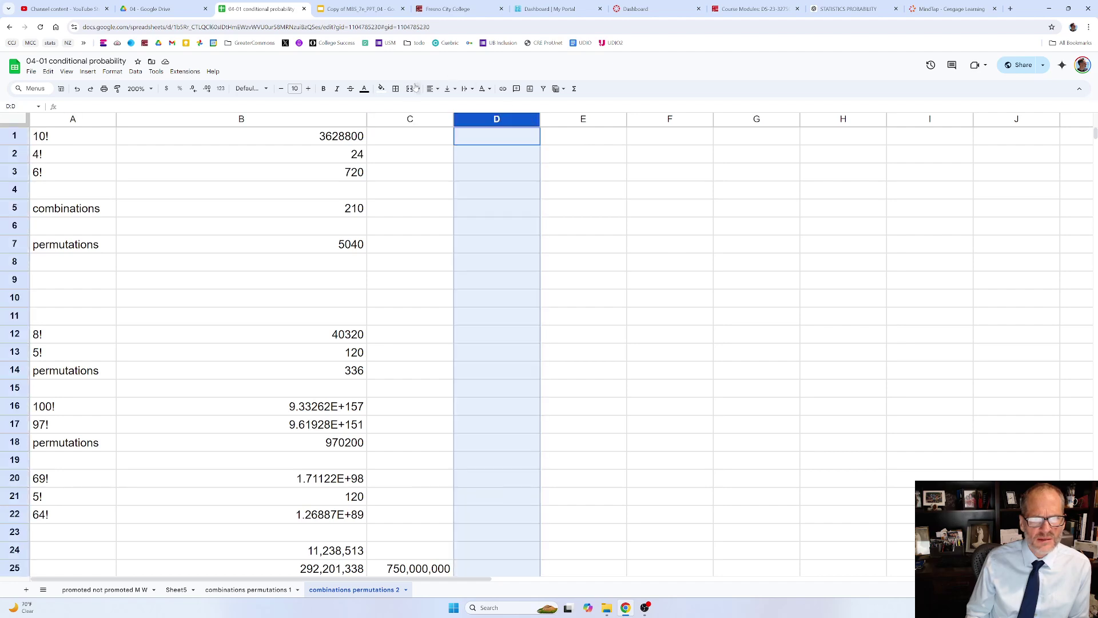
pyautogui.click(381, 88)
pyautogui.click(415, 120)
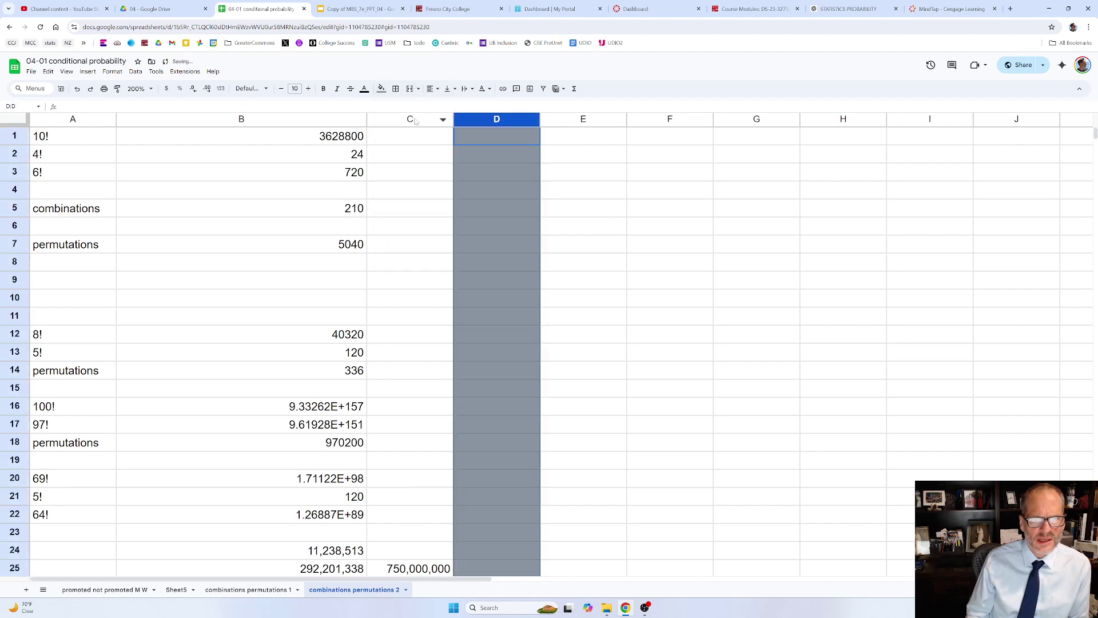
pyautogui.moveTo(540, 118); pyautogui.dragTo(473, 120)
# Step: Enter the labels 6! in cell E1 and 3! in cell E2
pyautogui.click(518, 138)
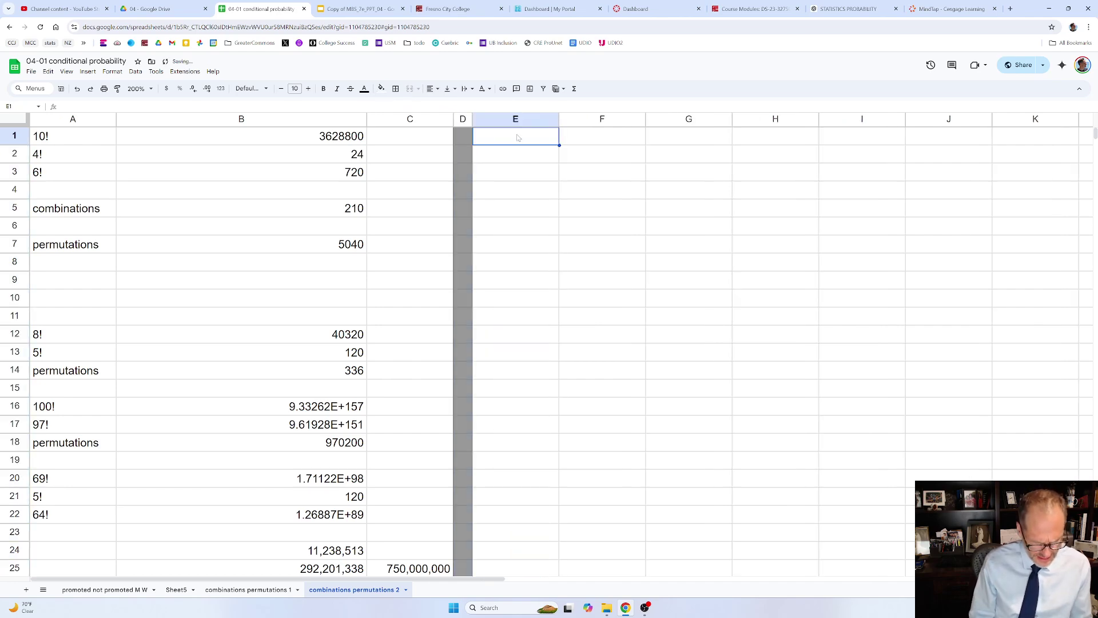
pyautogui.write('6!')
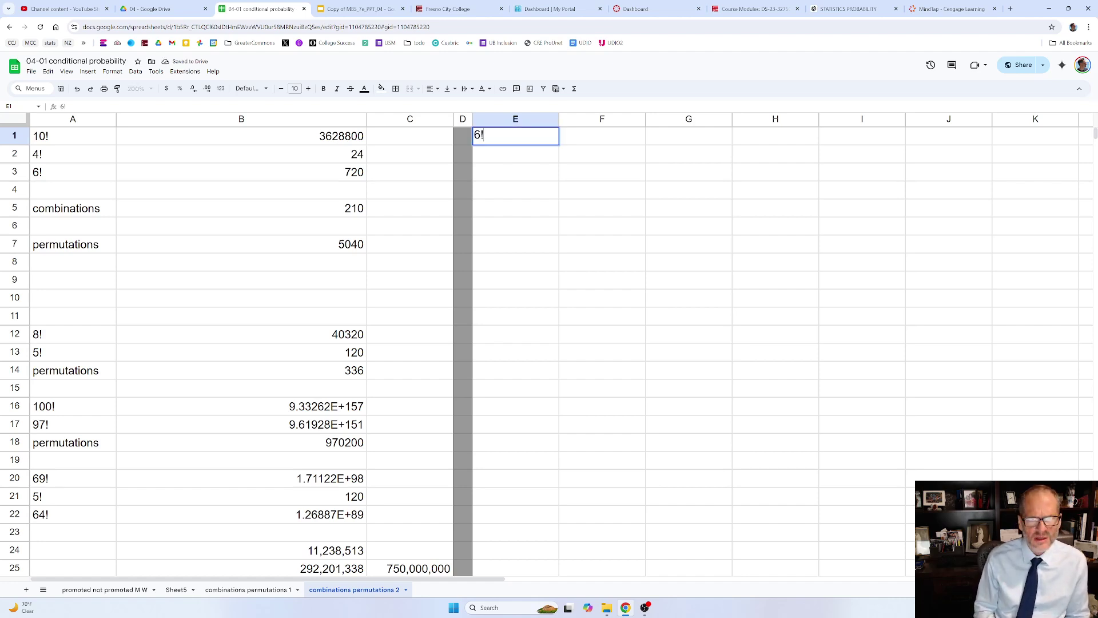
pyautogui.press('Return')
pyautogui.write('3')
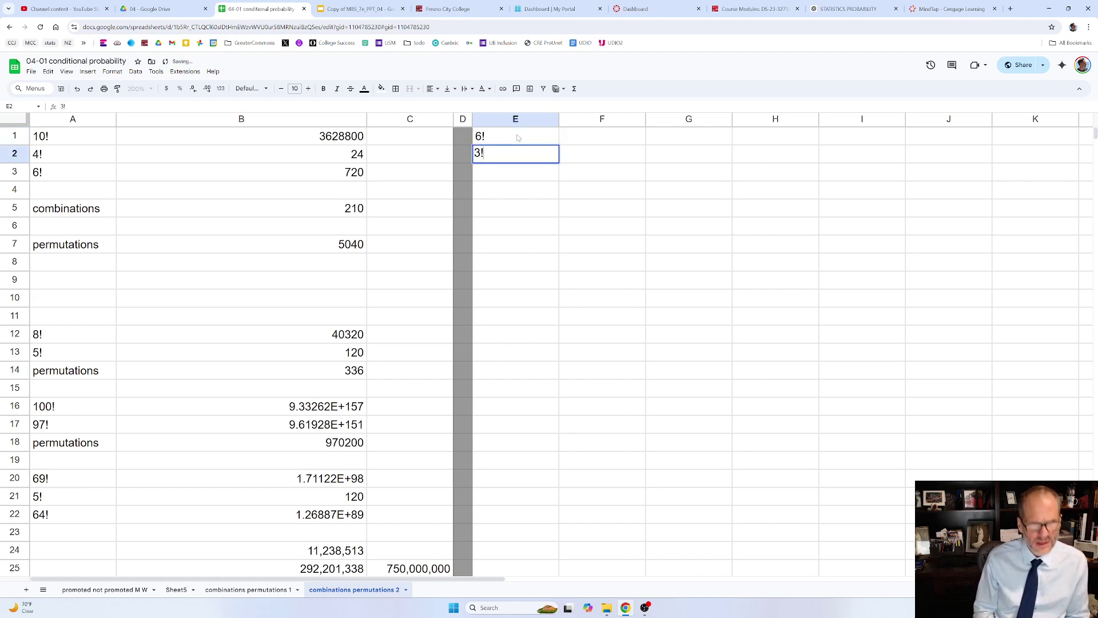
pyautogui.write('!')
pyautogui.press('Return')
# Step: Calculate the factorials beside their labels with =FACT(6) in cell F1 and =FACT(3) in cell F2
pyautogui.click(517, 138)
pyautogui.press('Right')
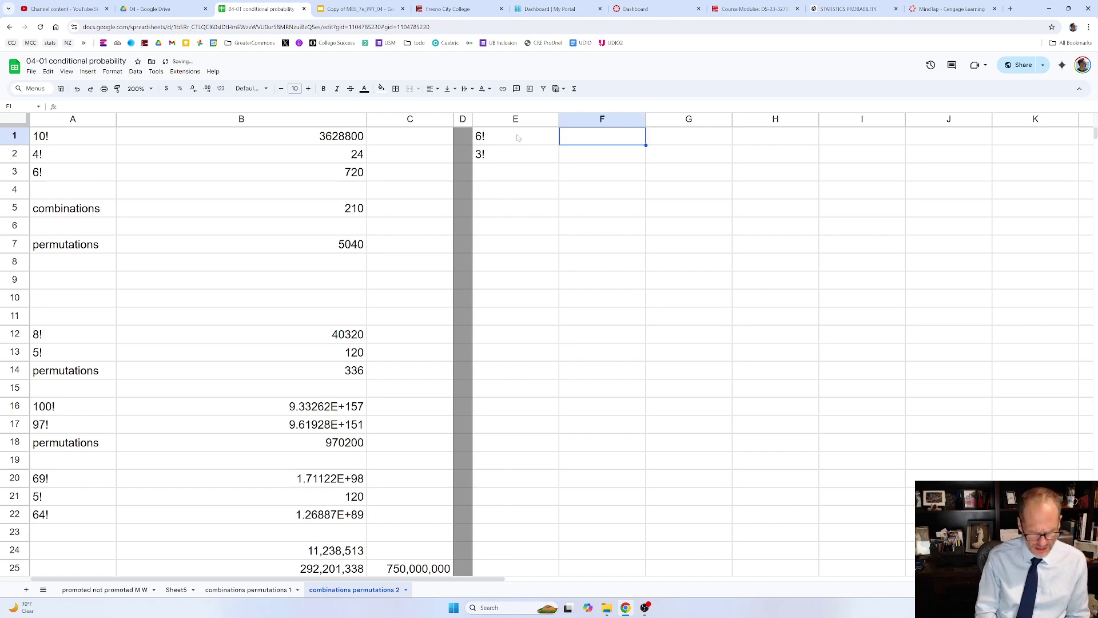
pyautogui.write('=fac')
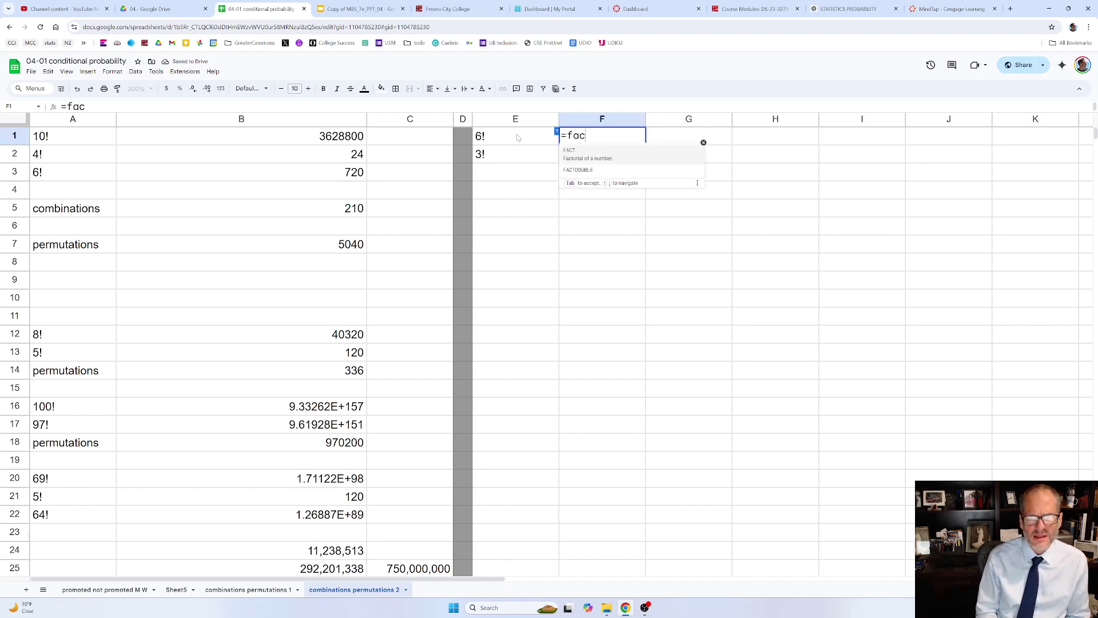
pyautogui.press('Tab')
pyautogui.write('6')
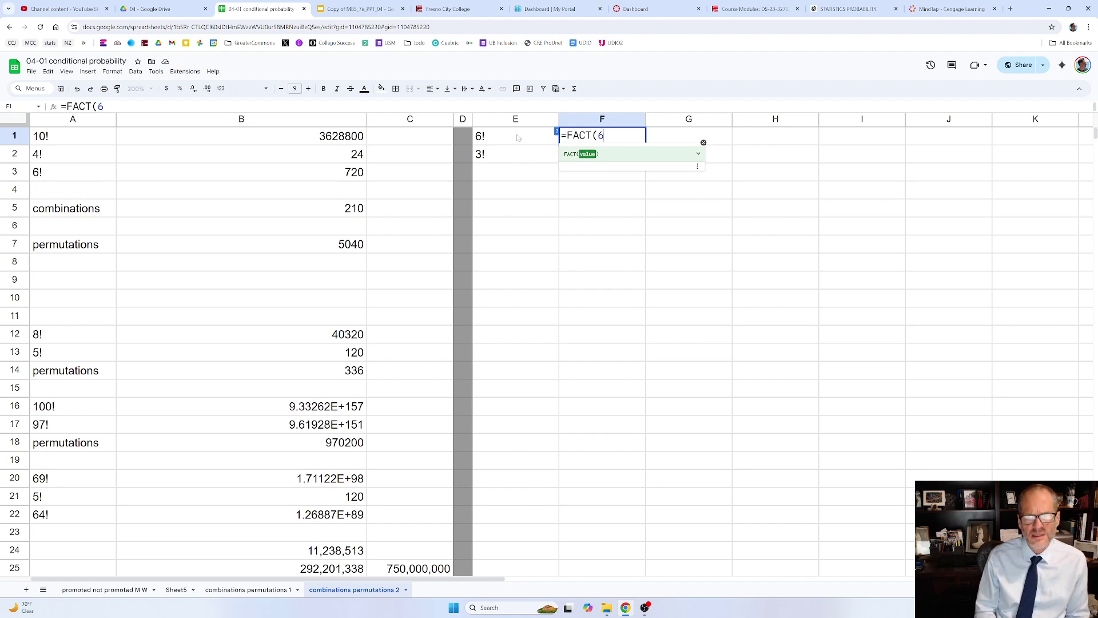
pyautogui.press('Return')
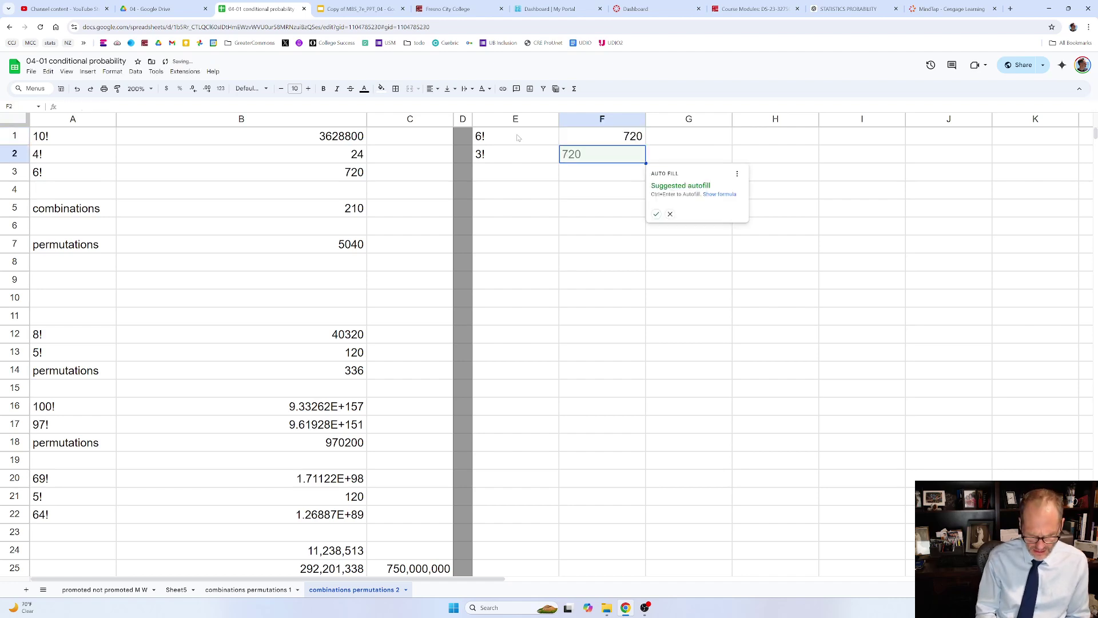
pyautogui.write('=fact(3')
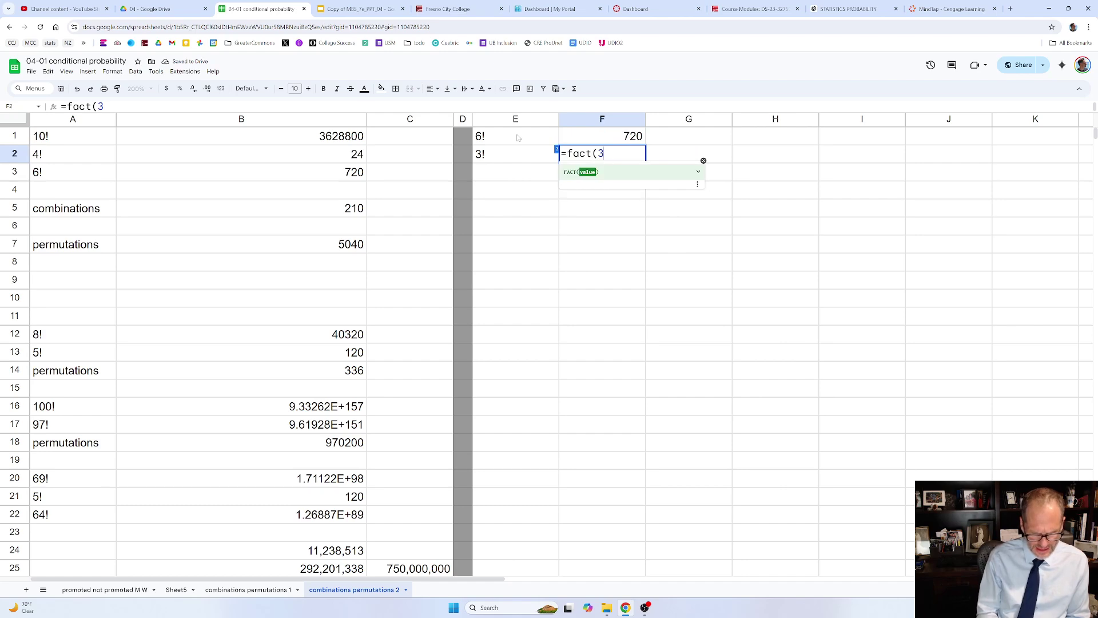
pyautogui.write(')')
pyautogui.press('Return')
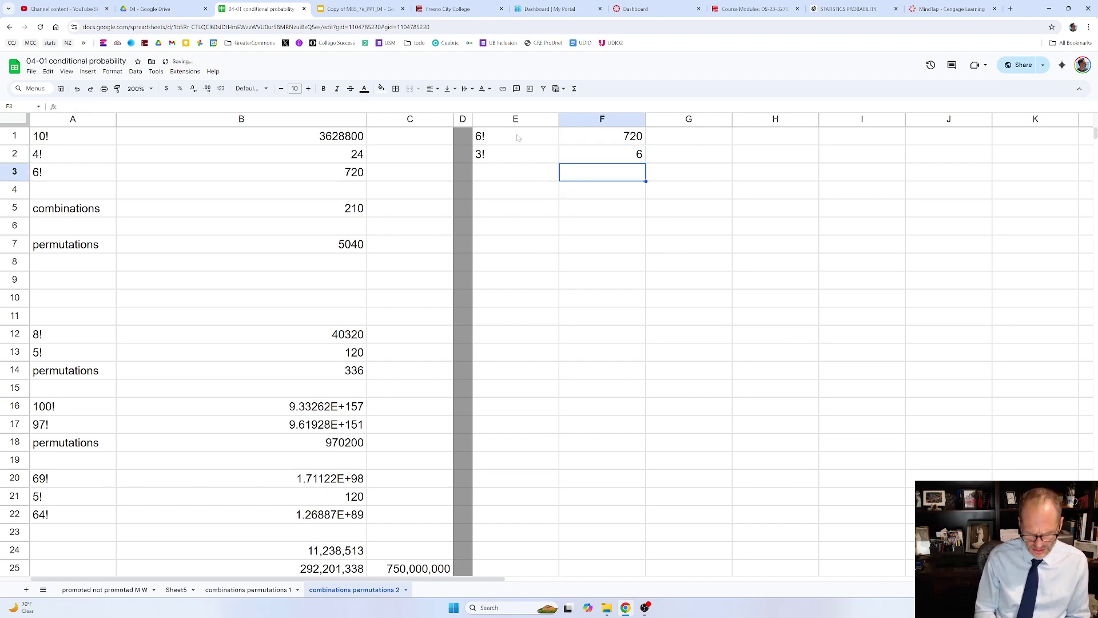
# Step: Calculate the number of permutations in cell F3 with the formula =F1/F2
pyautogui.write('=')
pyautogui.press('Up')
pyautogui.press('Up')
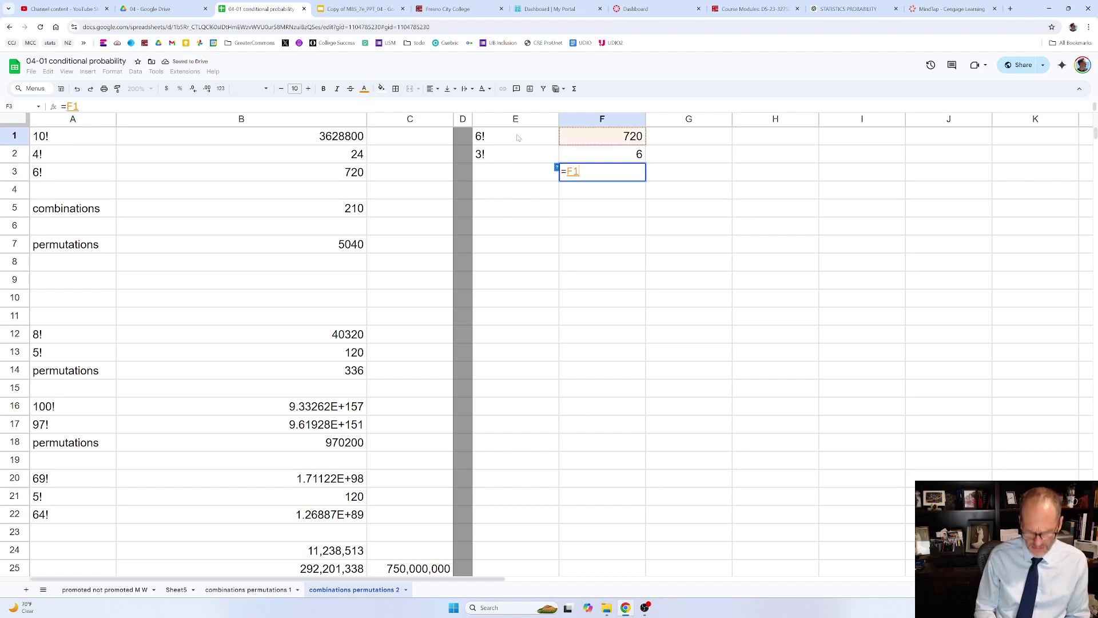
pyautogui.write('/')
pyautogui.press('Up')
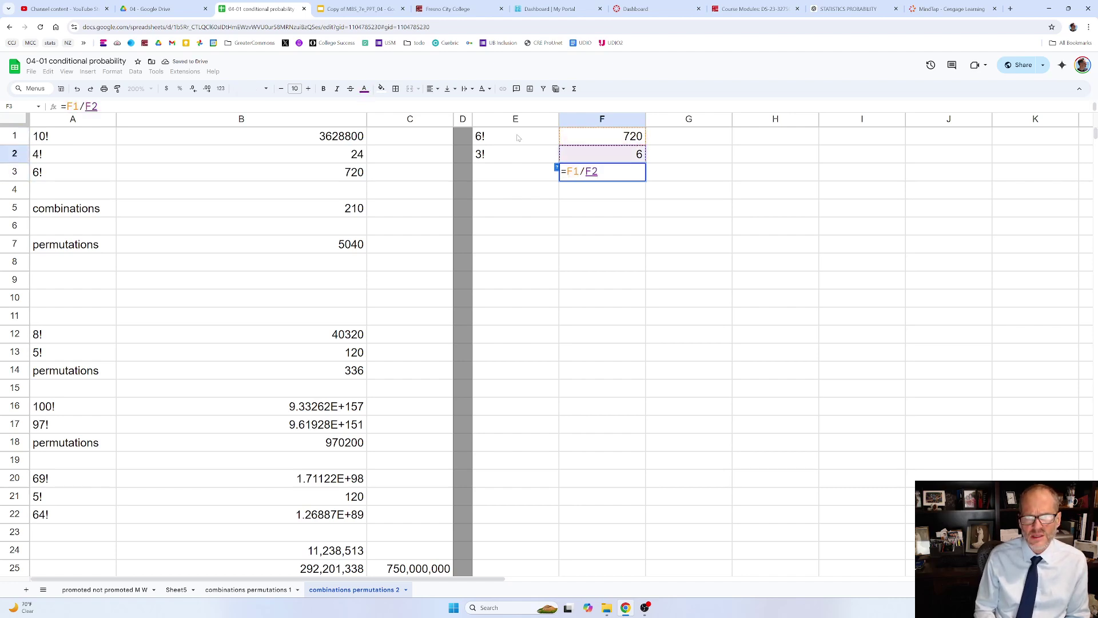
pyautogui.press('Return')
pyautogui.press('Up')
pyautogui.press('Up')
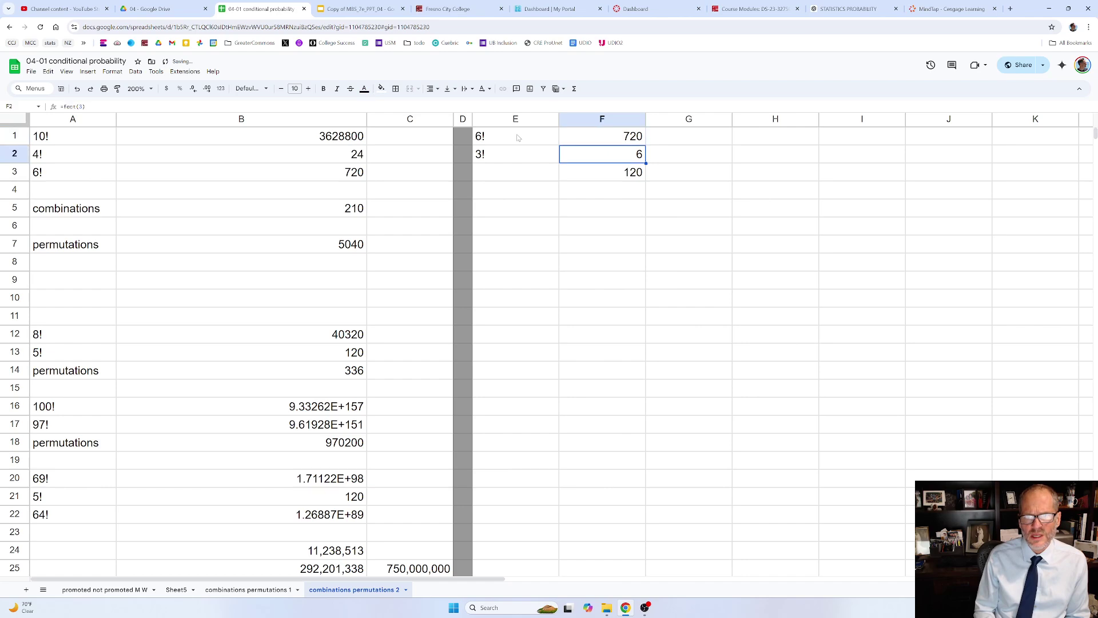
pyautogui.press('Down')
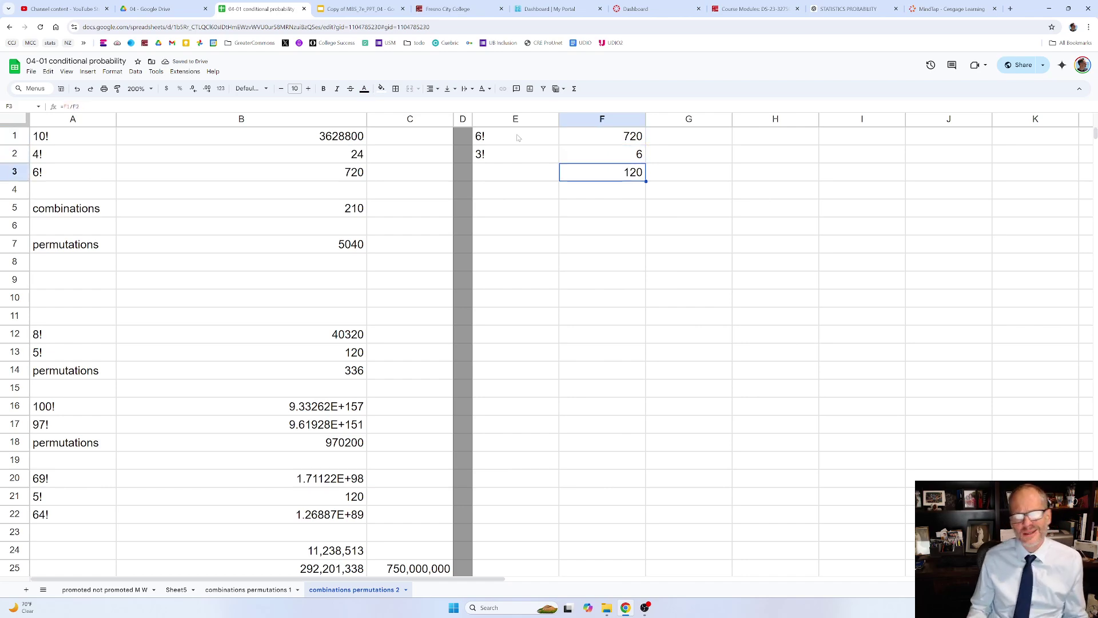
# Step: Switch to the MindTap assignment and enter 120 as the number of permutations in question 2
pyautogui.click(942, 10)
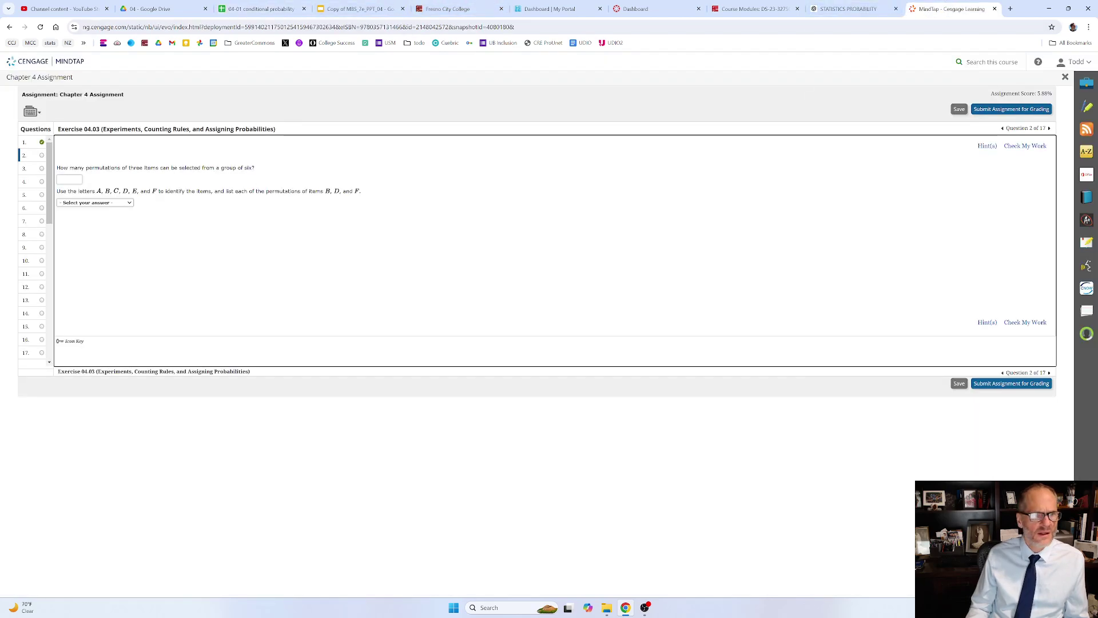
pyautogui.click(69, 180)
pyautogui.write('120')
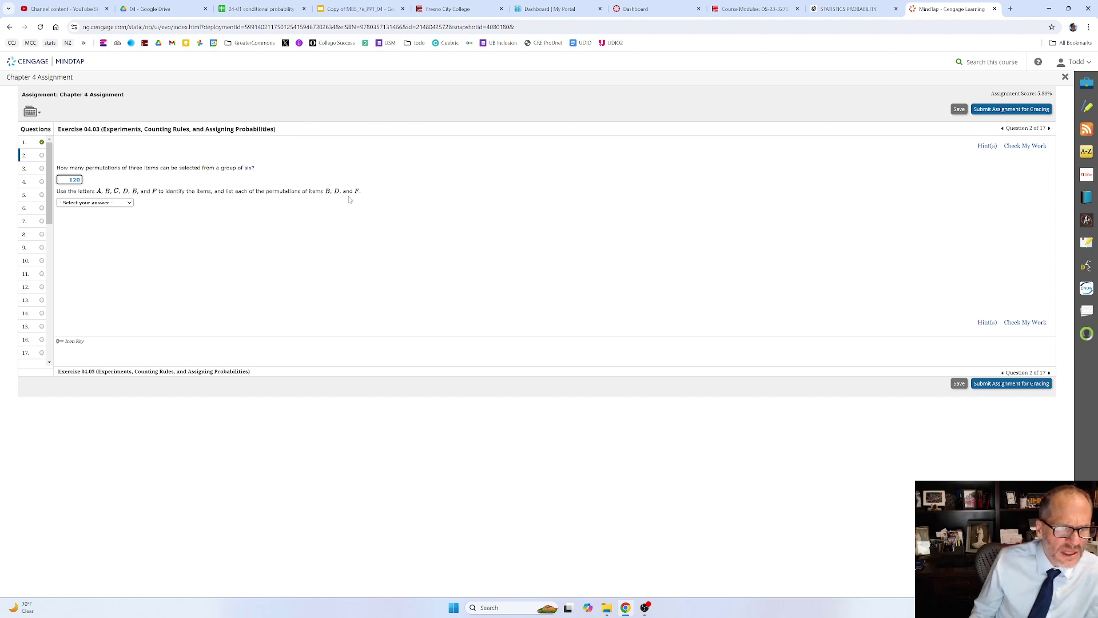
# Step: Examine the answer choices for items B, D and F, and review the ChatGPT permutations formula and the spreadsheet's factorial calculation
pyautogui.click(114, 204)
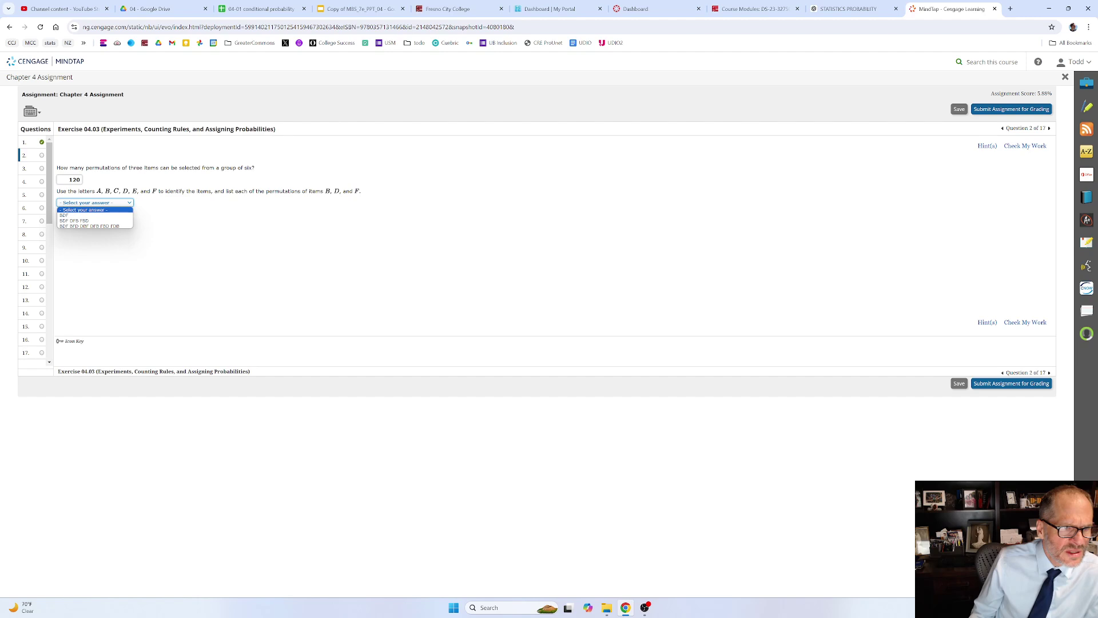
pyautogui.moveTo(85, 193); pyautogui.dragTo(302, 192)
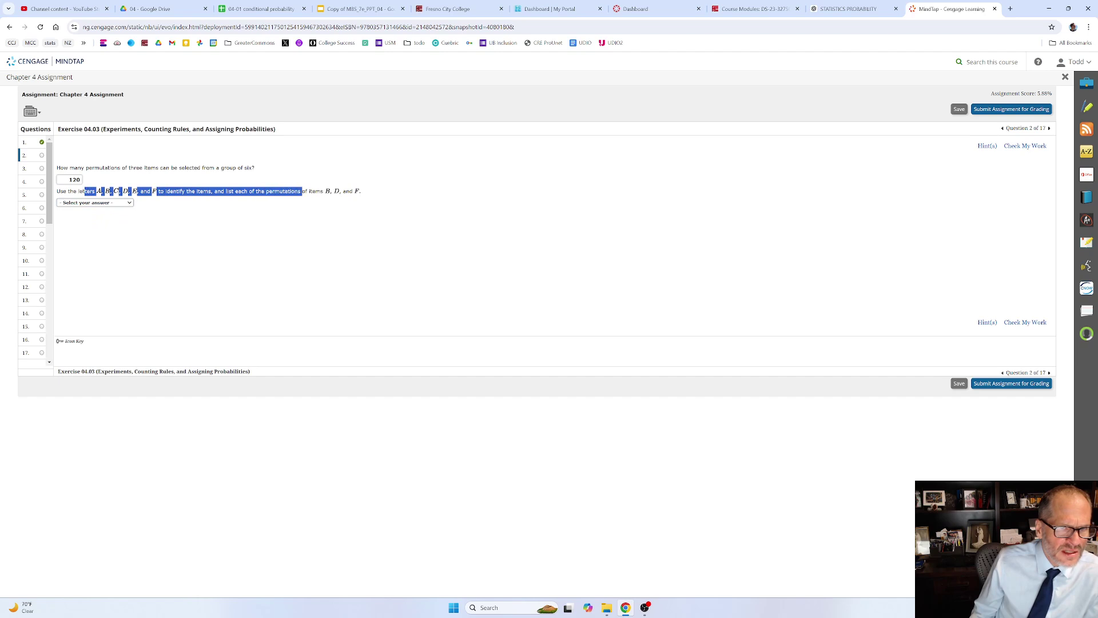
pyautogui.click(302, 192)
pyautogui.click(130, 203)
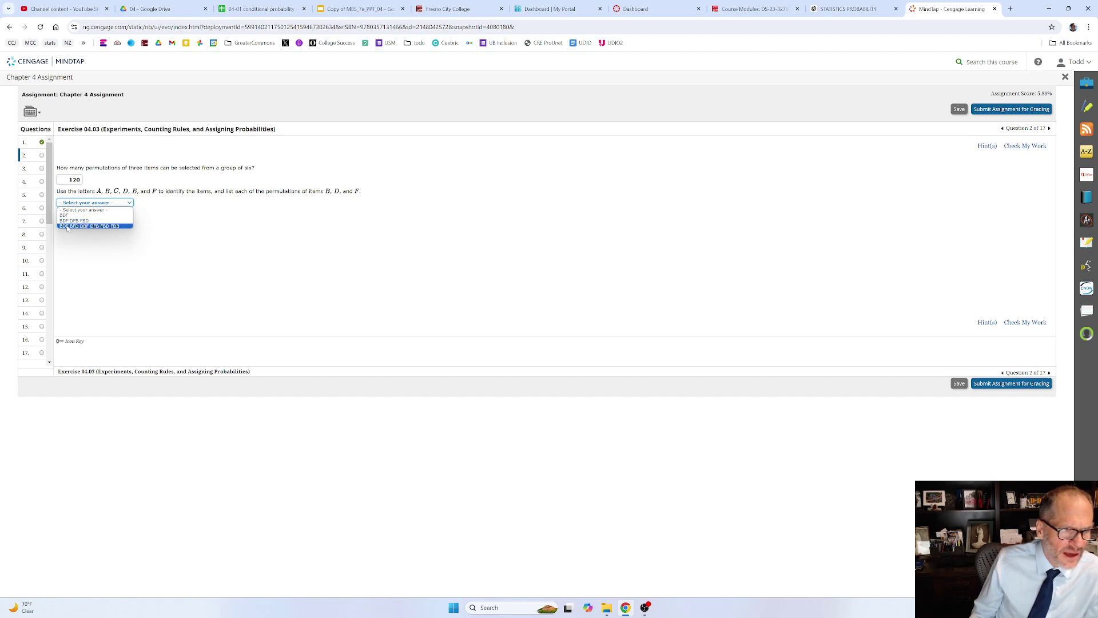
pyautogui.click(849, 8)
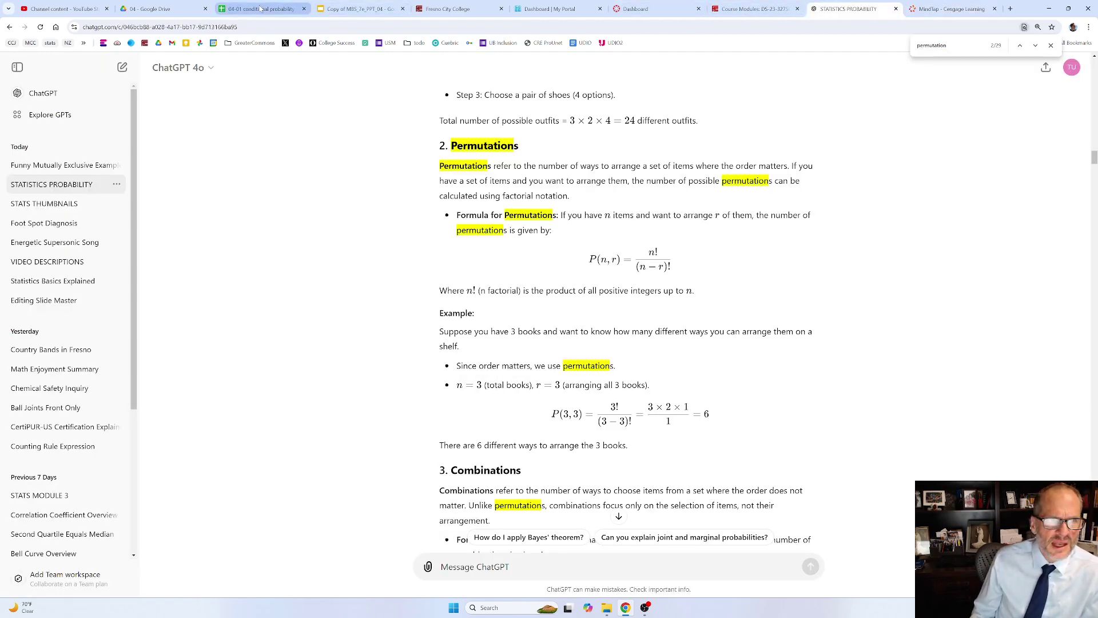
pyautogui.click(260, 9)
pyautogui.click(508, 204)
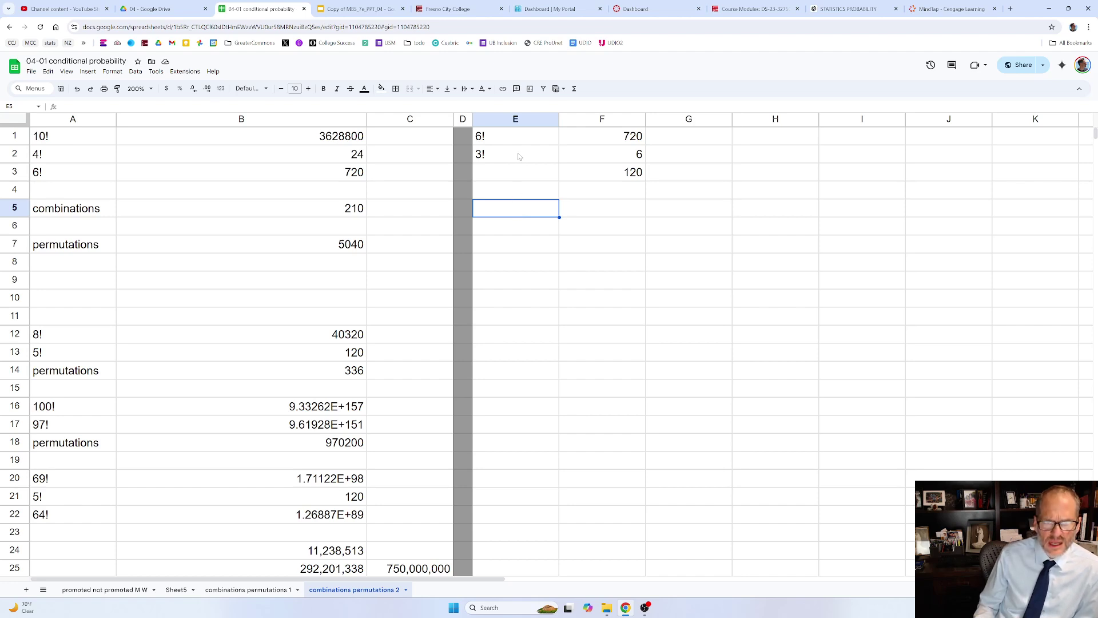
# Step: Return to MindTap question 2, choose BDF BFD DBF DFB FBD FDB as the list of permutations, and check the work
pyautogui.click(947, 9)
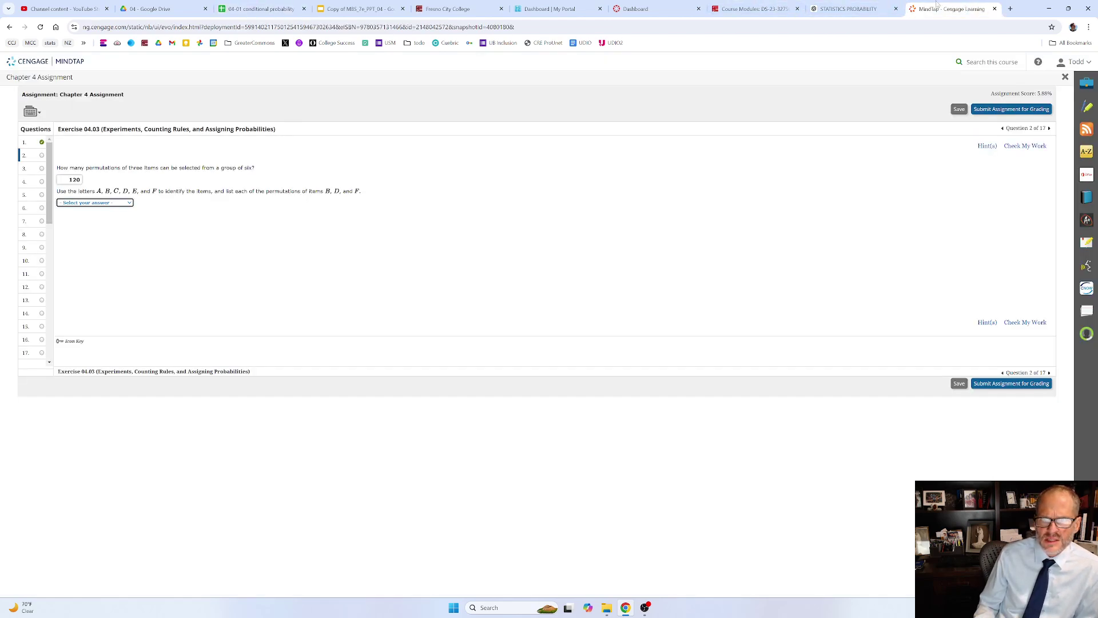
pyautogui.click(119, 205)
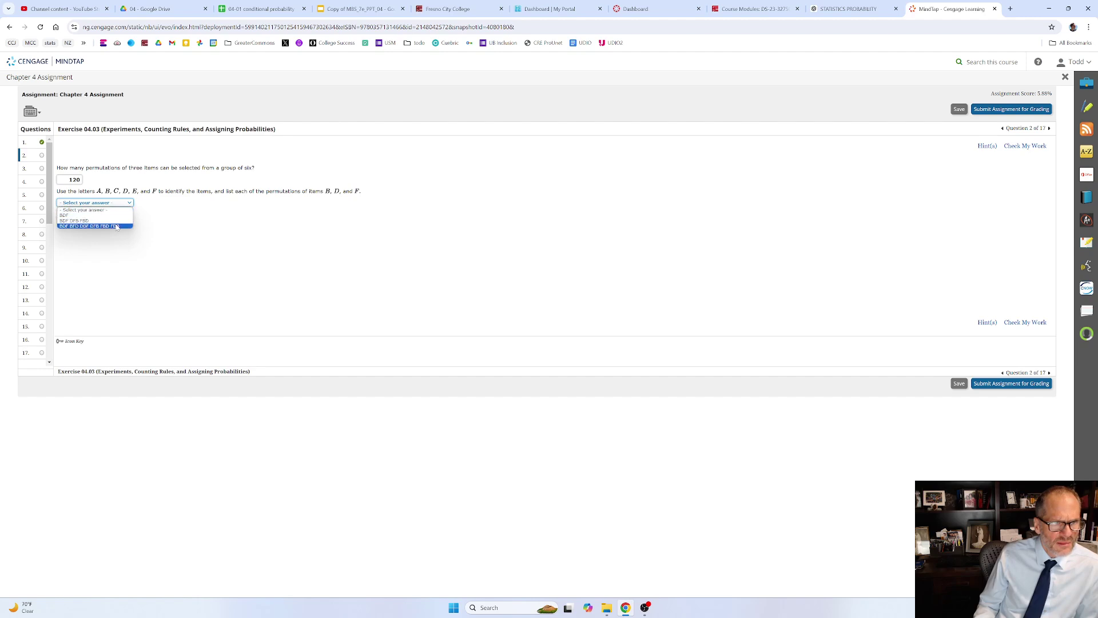
pyautogui.click(117, 226)
pyautogui.click(1024, 323)
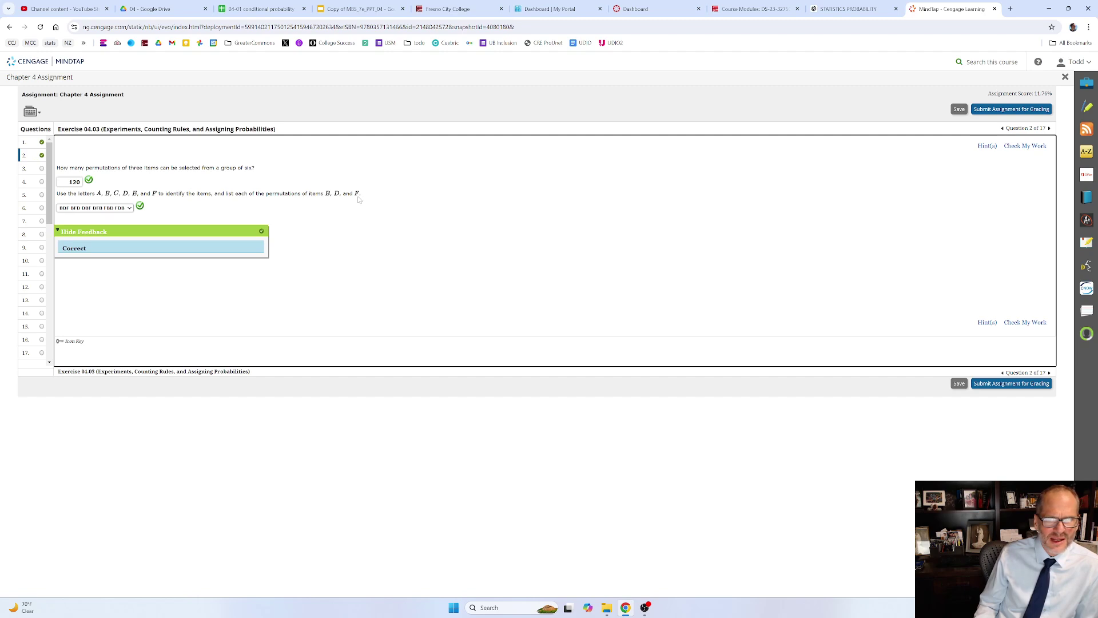
# Step: Open Snipping Tool and capture question 2 with both its answers from the MindTap assignment page
pyautogui.hotkey('alt', 'Tab')
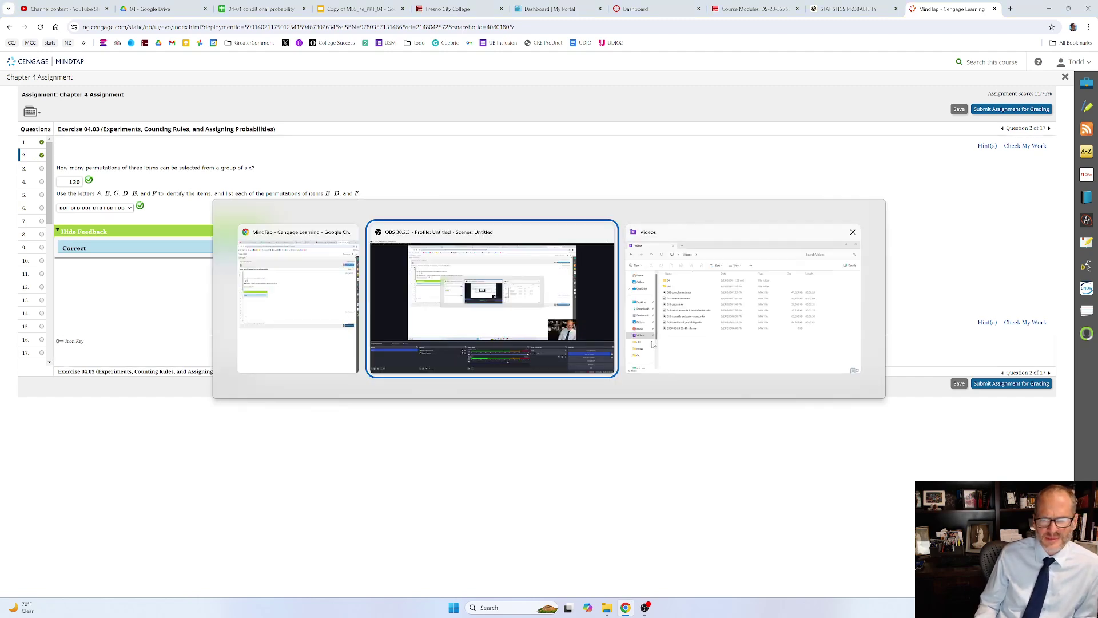
pyautogui.hotkey('alt', 'Tab')
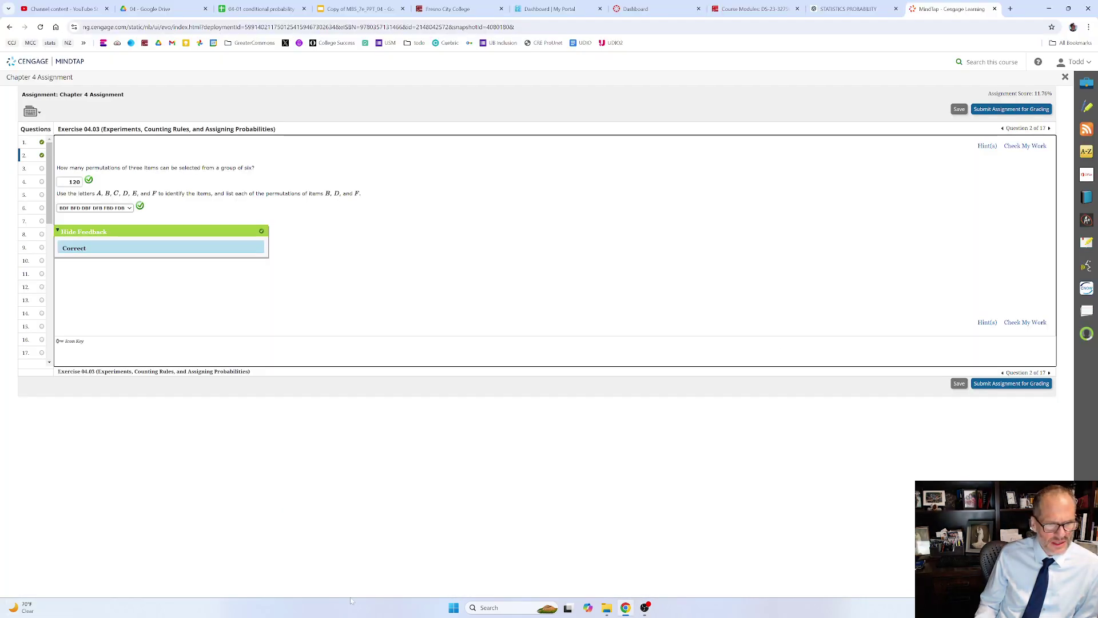
pyautogui.click(498, 607)
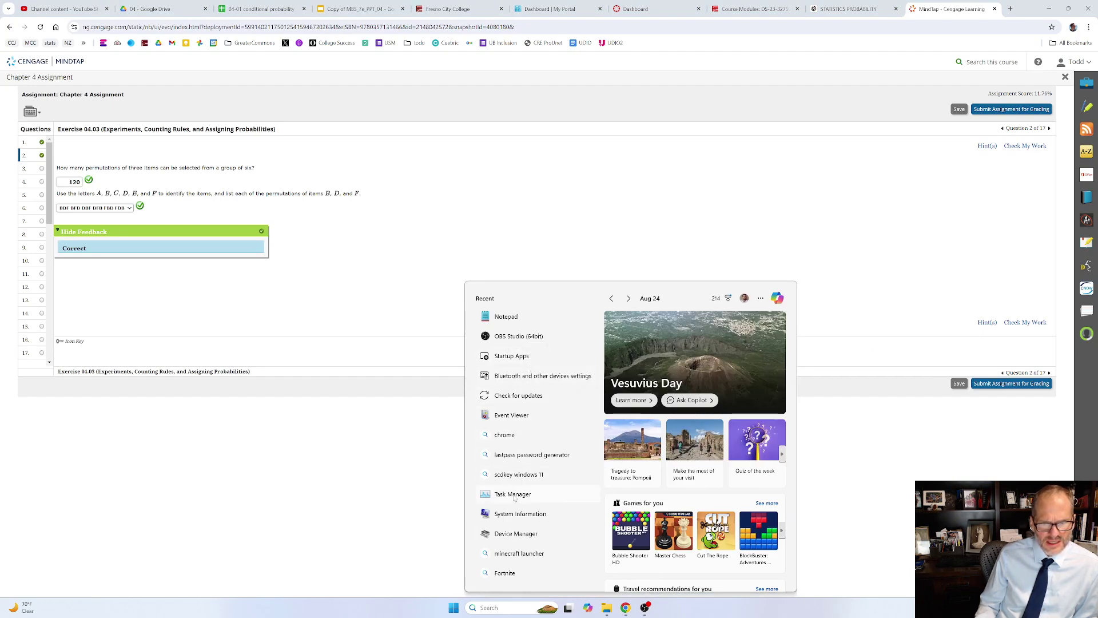
pyautogui.write('snipp')
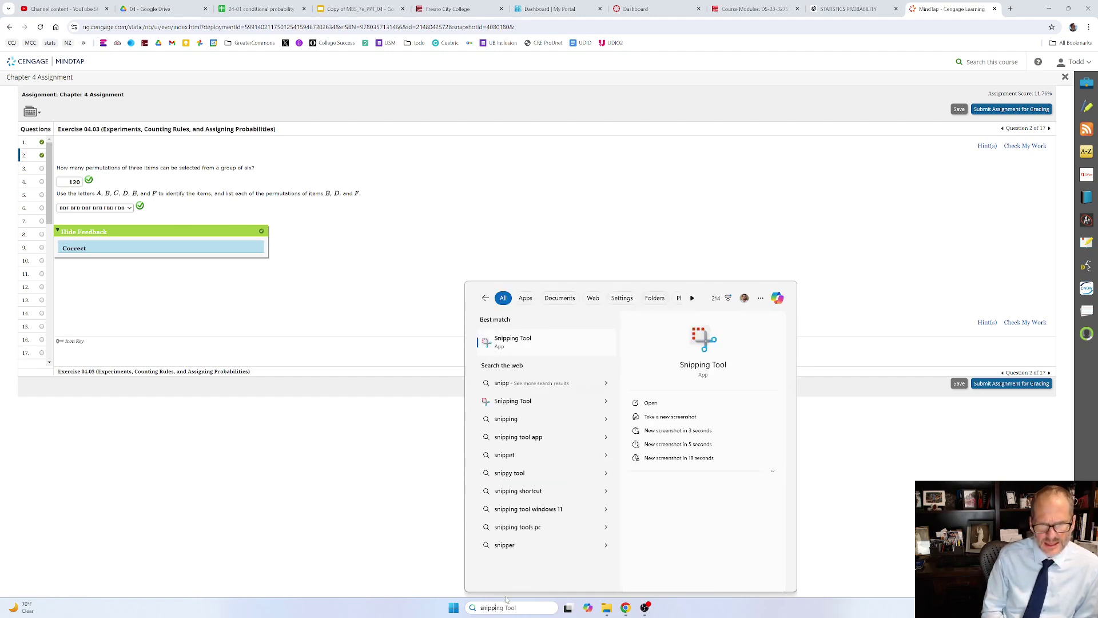
pyautogui.press('Return')
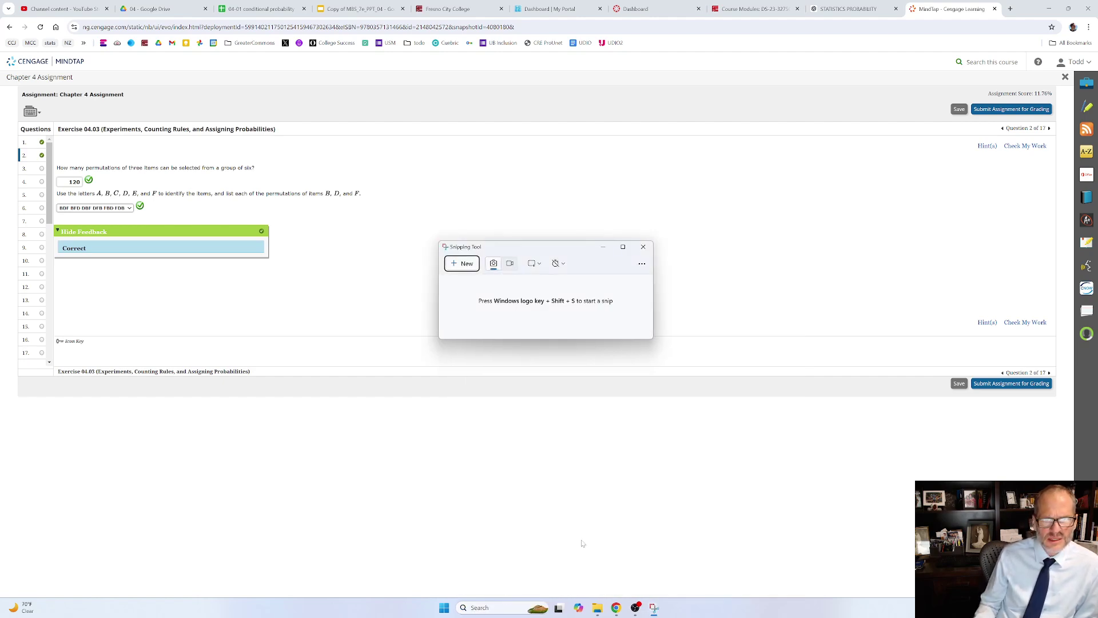
pyautogui.click(466, 264)
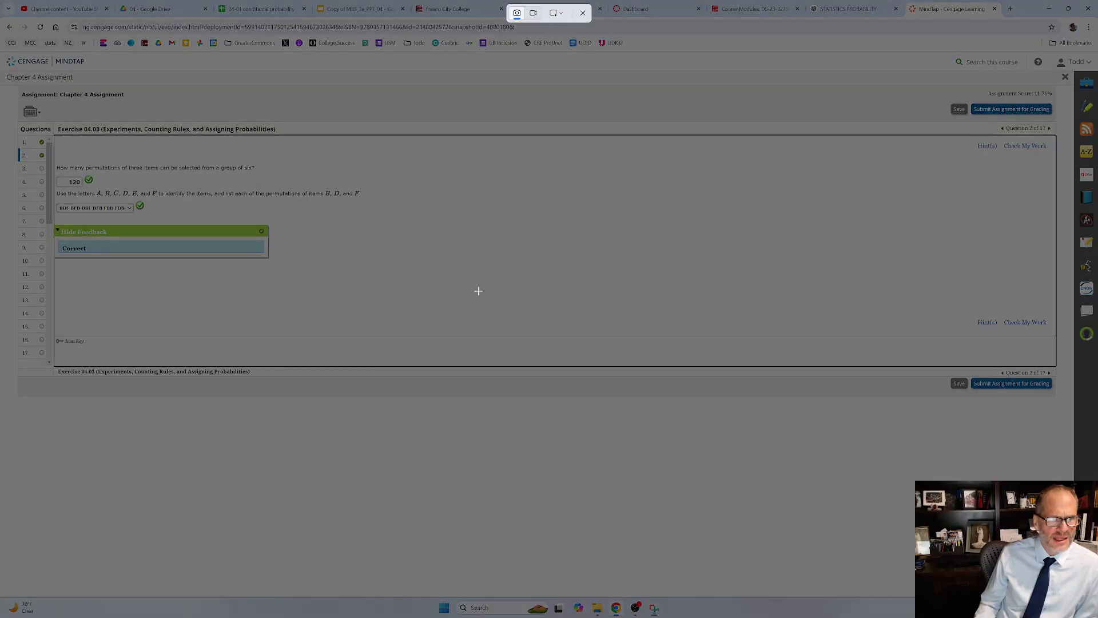
pyautogui.moveTo(53, 159); pyautogui.dragTo(363, 220)
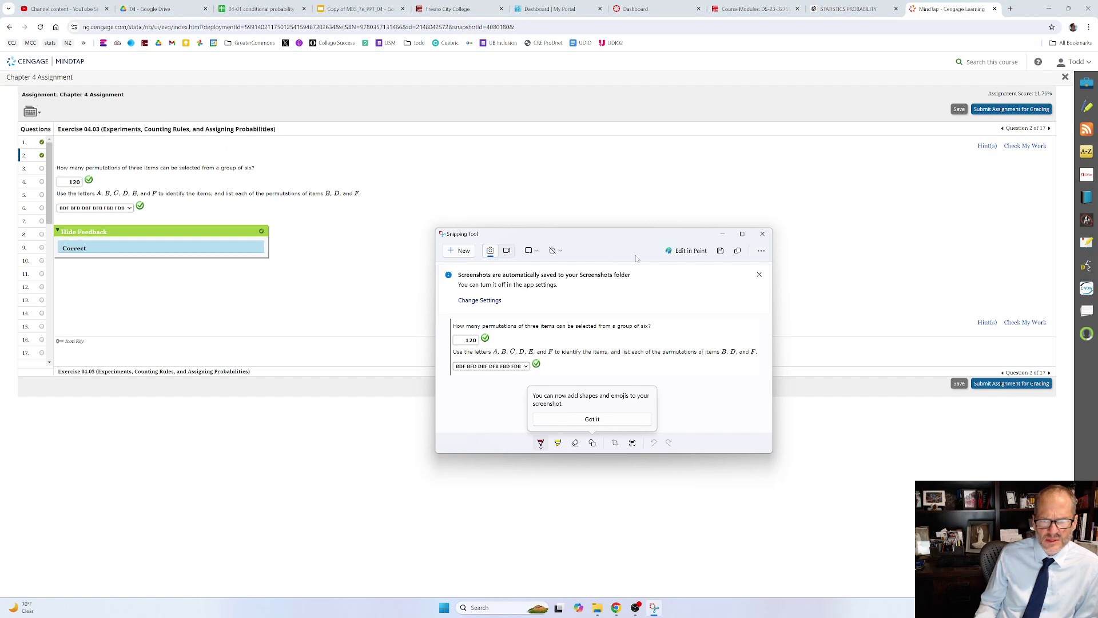
# Step: Save the captured screenshot in the Downloads folder as temp, and close Snipping Tool
pyautogui.click(721, 252)
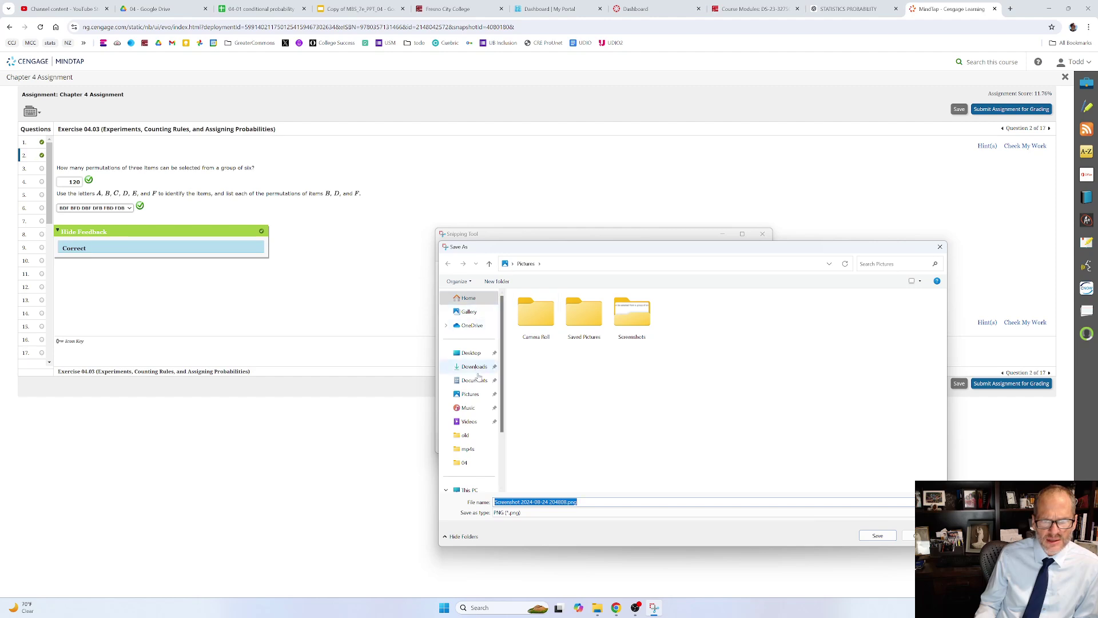
pyautogui.click(474, 367)
pyautogui.click(564, 504)
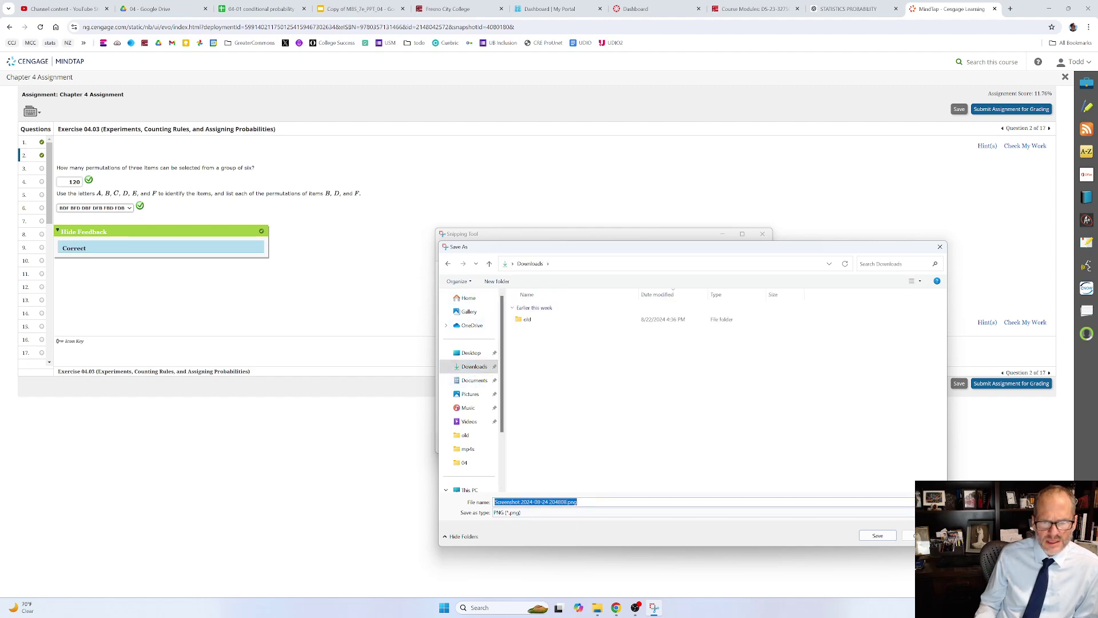
pyautogui.write('temp')
pyautogui.press('Return')
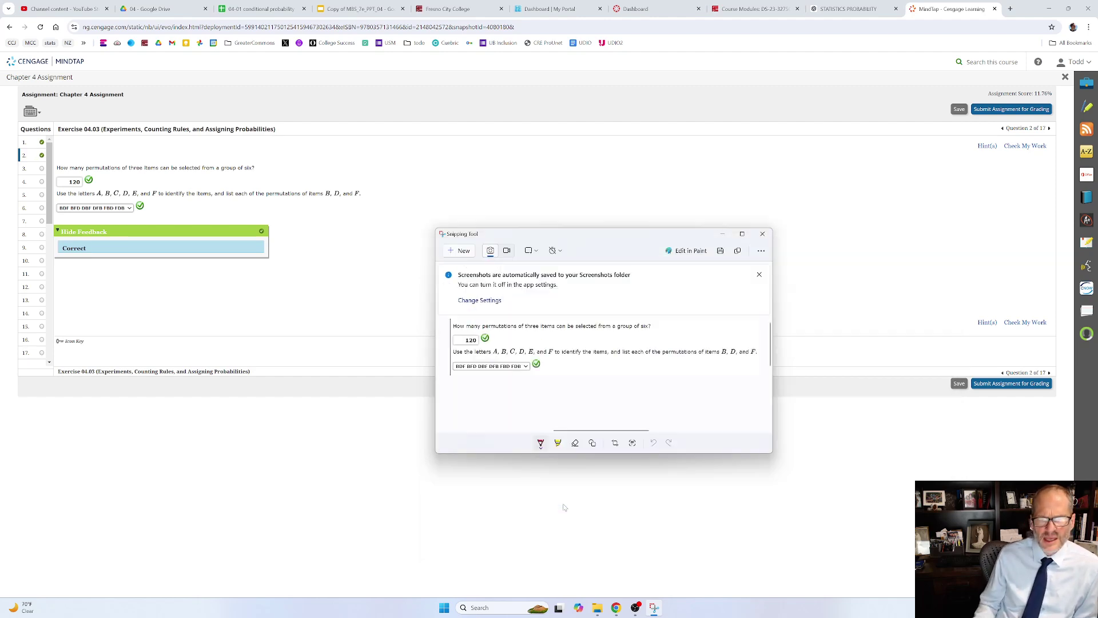
pyautogui.click(762, 233)
# Step: Switch to the ChatGPT statistics probability chat and write the message "Can you please explain the attached."
pyautogui.click(847, 9)
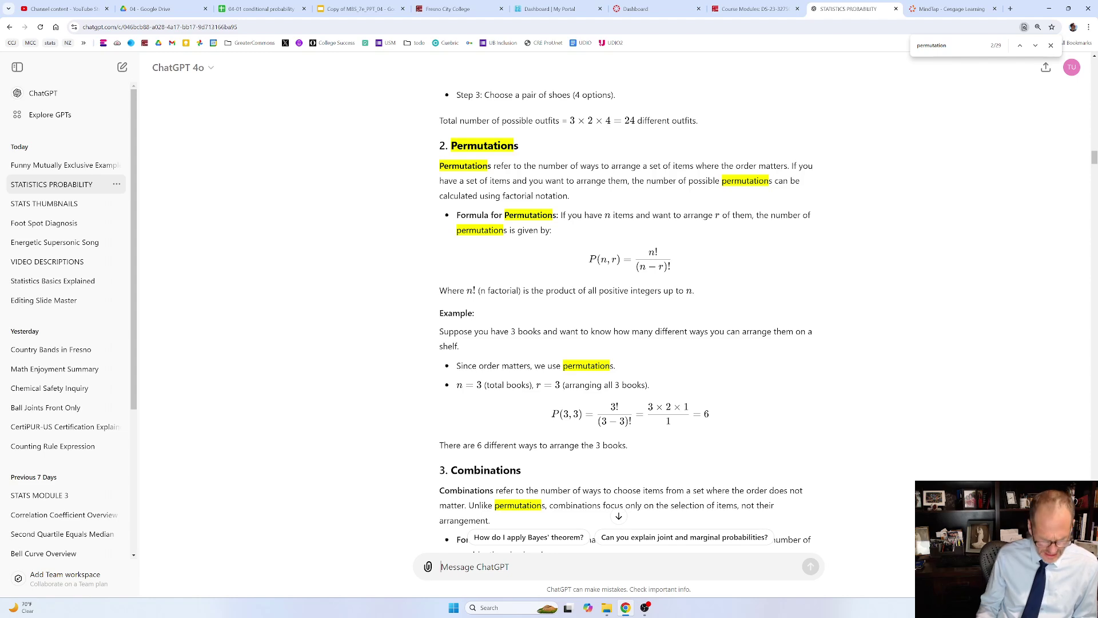
pyautogui.write('Can you pleaws')
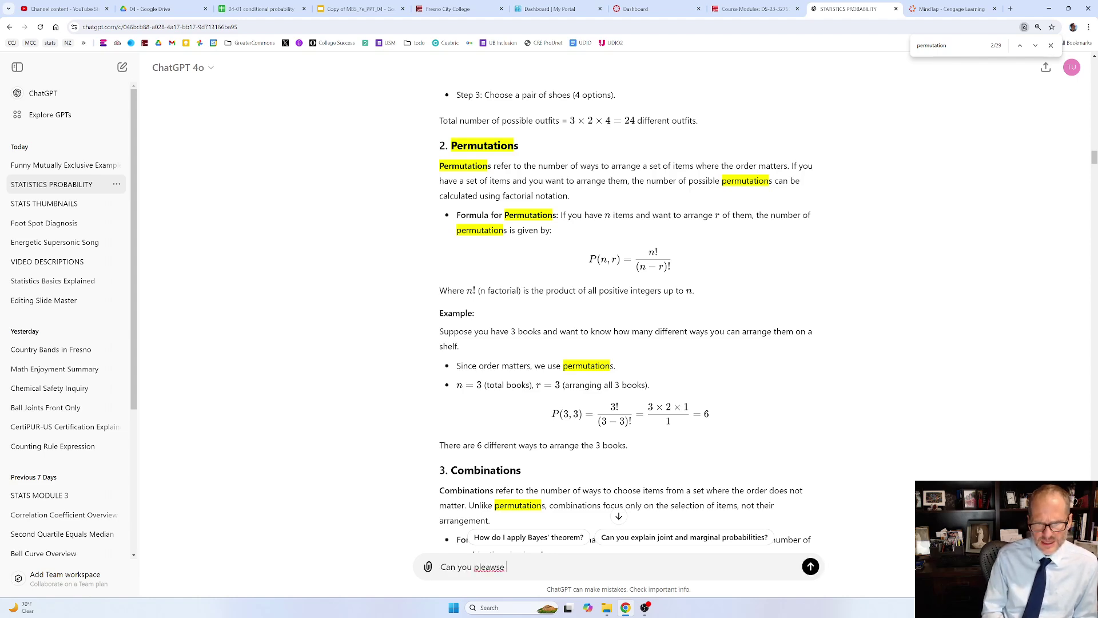
pyautogui.write(' explain the attached')
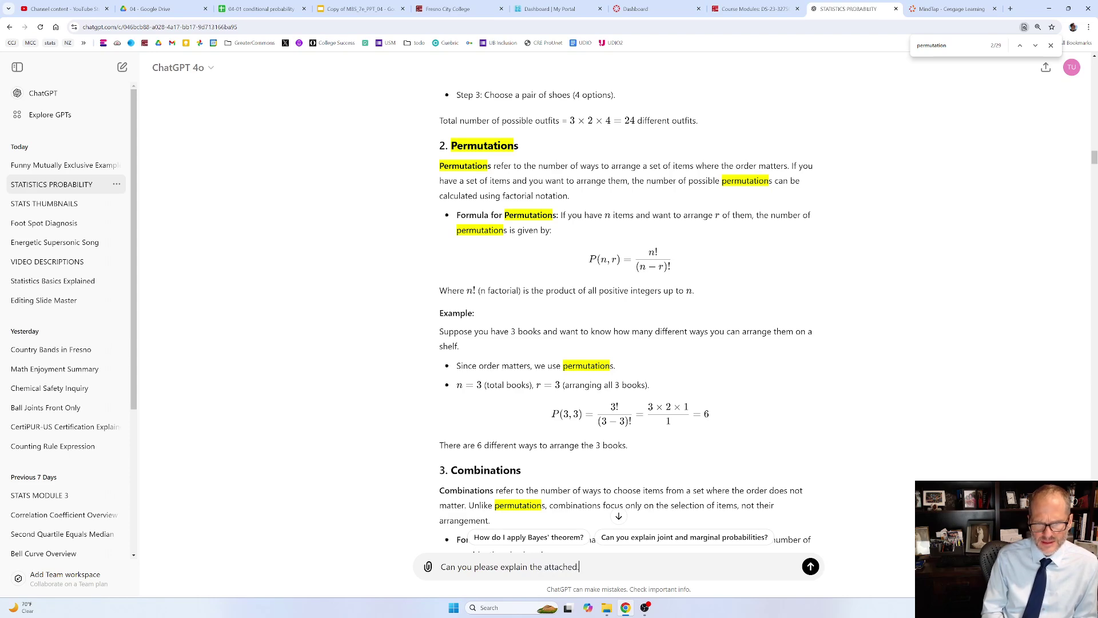
pyautogui.write('.')
# Step: Attach temp.png from the Downloads folder to the ChatGPT message and send it
pyautogui.hotkey('alt', 'Tab')
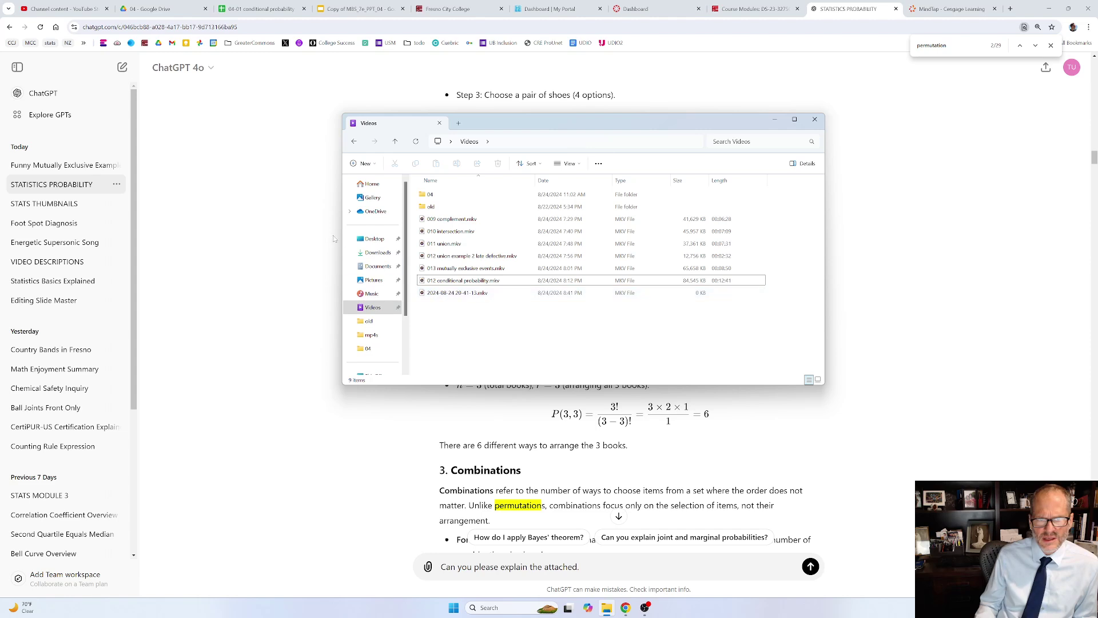
pyautogui.click(377, 252)
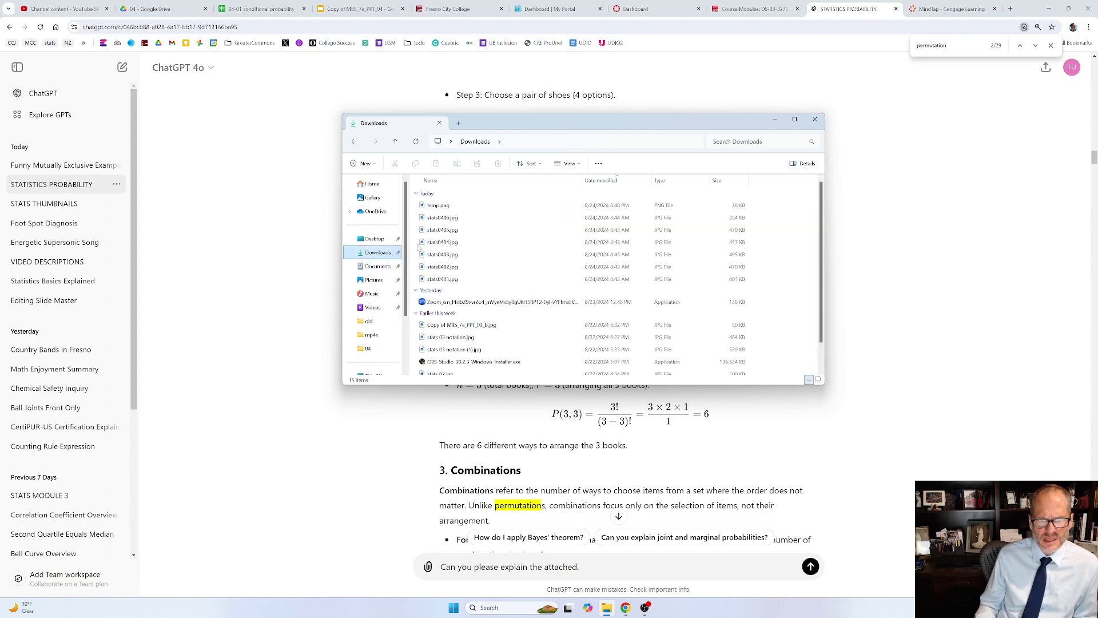
pyautogui.moveTo(438, 204); pyautogui.dragTo(534, 541)
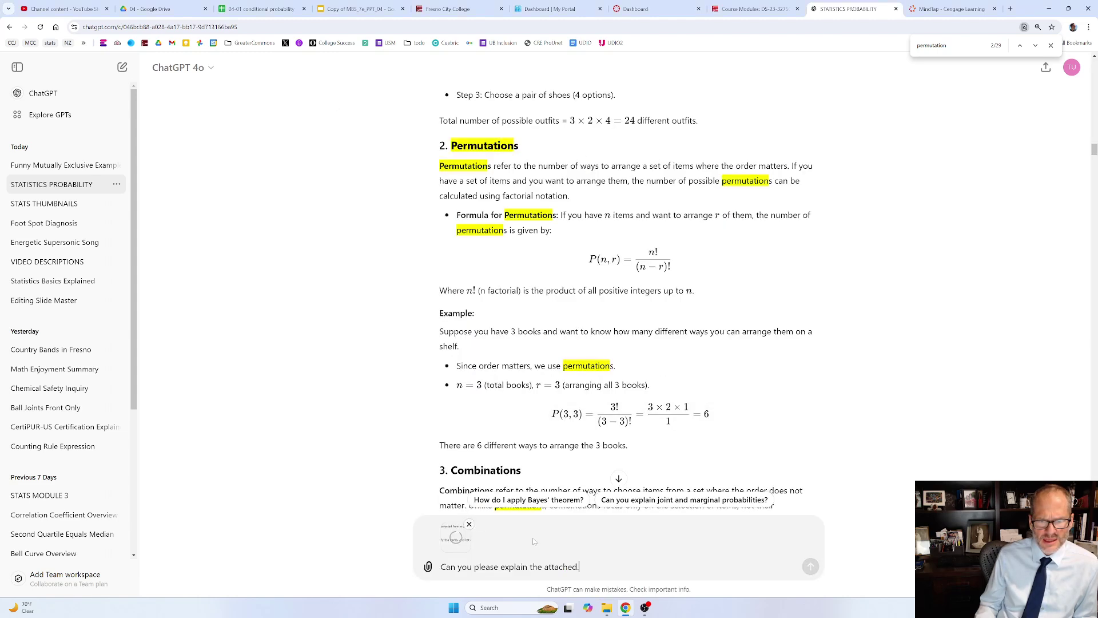
pyautogui.click(811, 566)
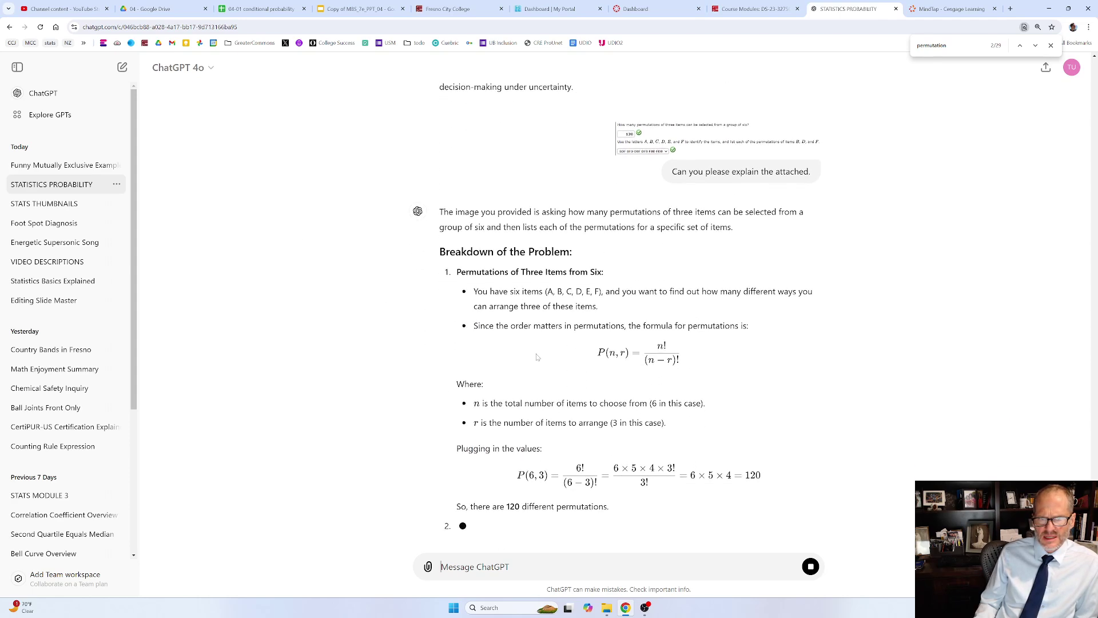
# Step: Examine ChatGPT's breakdown of choosing three items from six, including why order matters
pyautogui.scroll(1, 521, 358)
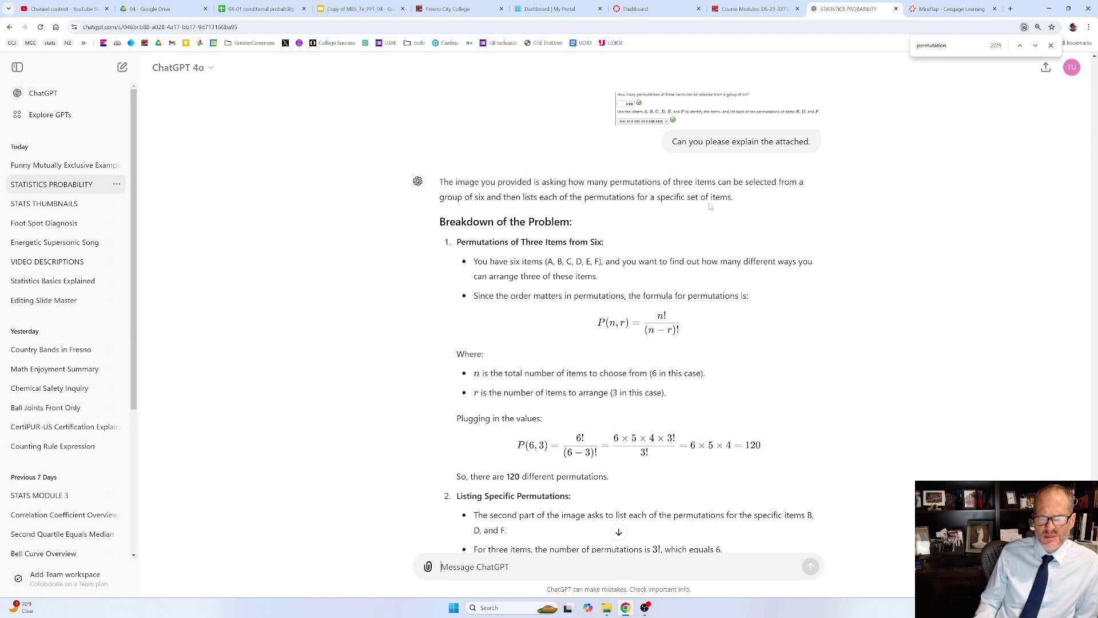
pyautogui.moveTo(492, 242); pyautogui.dragTo(597, 242)
pyautogui.click(597, 241)
pyautogui.doubleClick(526, 261)
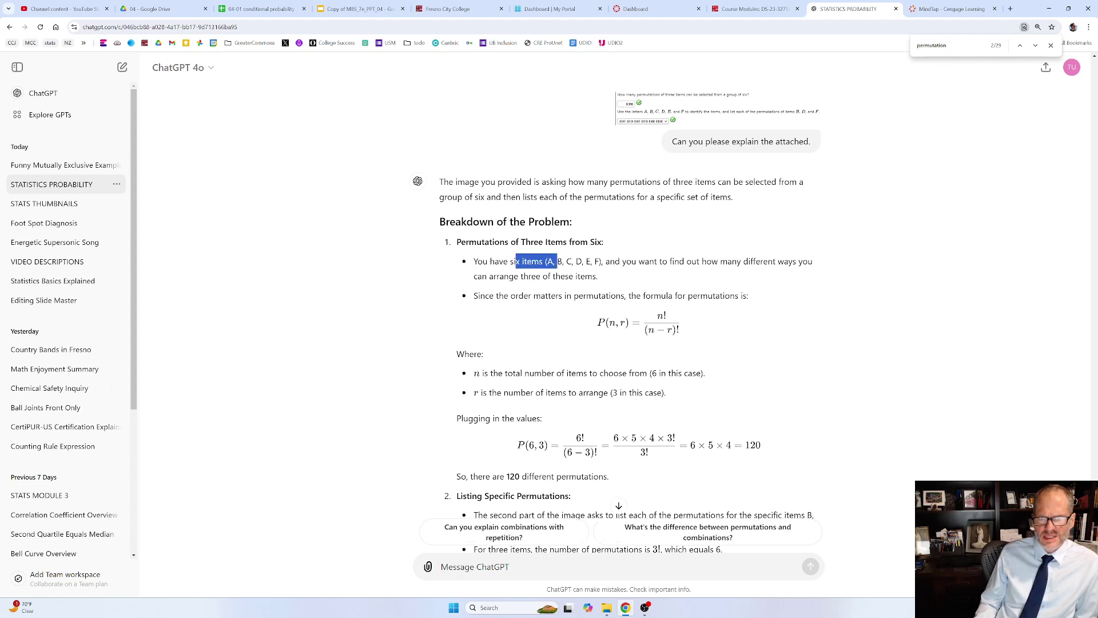
pyautogui.click(526, 261)
pyautogui.scroll(-2, 527, 342)
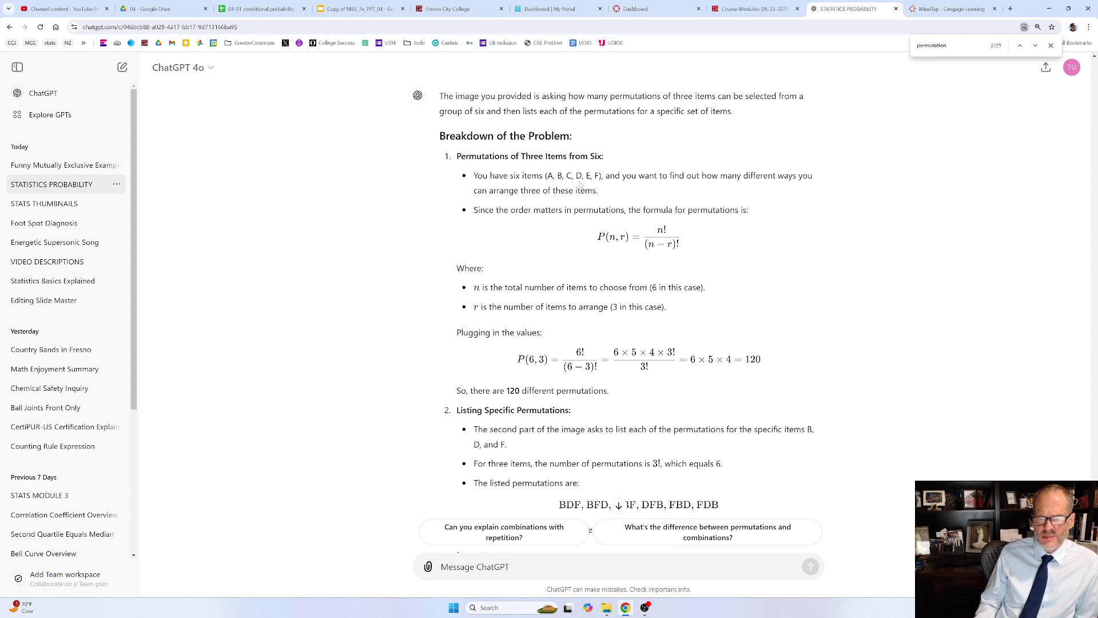
pyautogui.moveTo(496, 191); pyautogui.dragTo(597, 190)
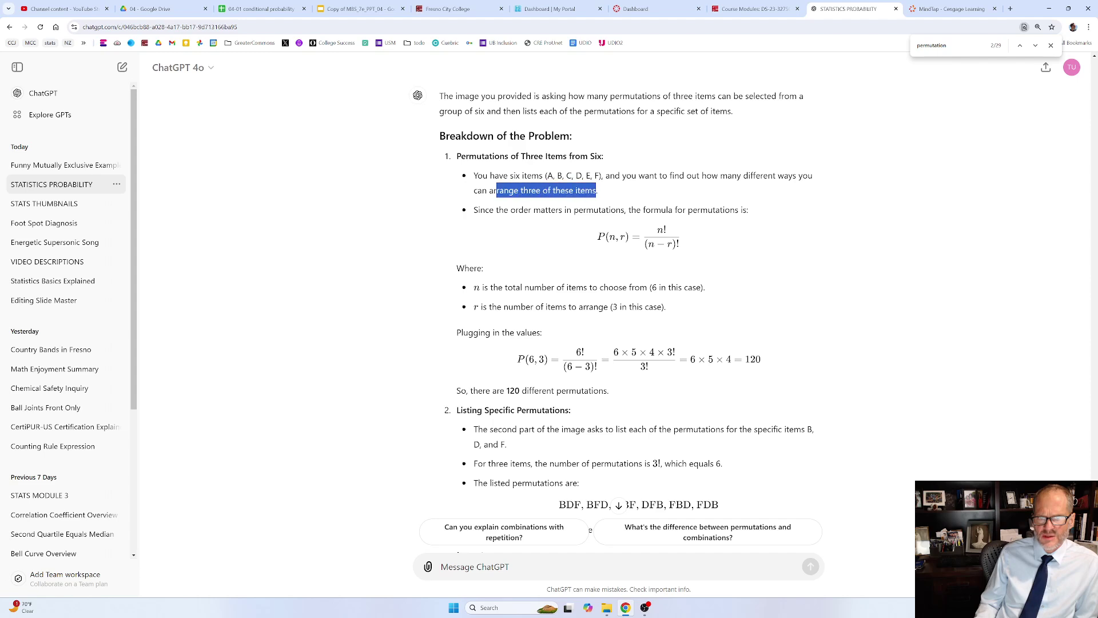
pyautogui.moveTo(516, 209); pyautogui.dragTo(738, 210)
pyautogui.click(528, 193)
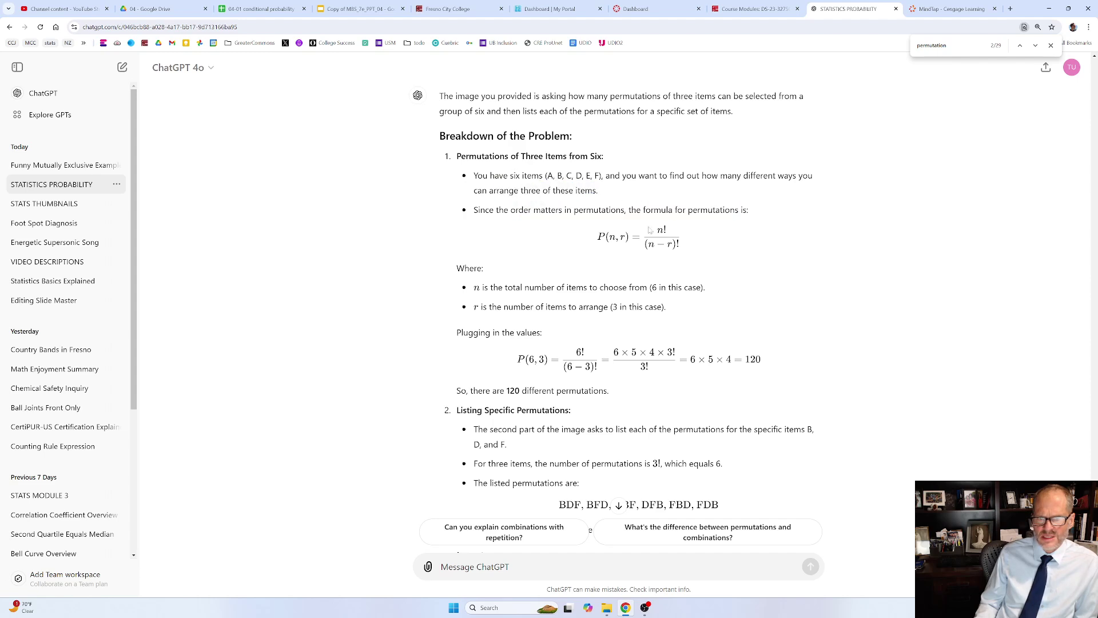
# Step: Examine the permutation formula, the meanings of n and r, and the P(6,3) calculation, comparing them with MindTap question 2
pyautogui.moveTo(649, 230); pyautogui.dragTo(648, 245)
pyautogui.click(648, 245)
pyautogui.moveTo(503, 287); pyautogui.dragTo(635, 287)
pyautogui.click(513, 271)
pyautogui.moveTo(474, 307); pyautogui.dragTo(627, 307)
pyautogui.click(480, 291)
pyautogui.click(950, 9)
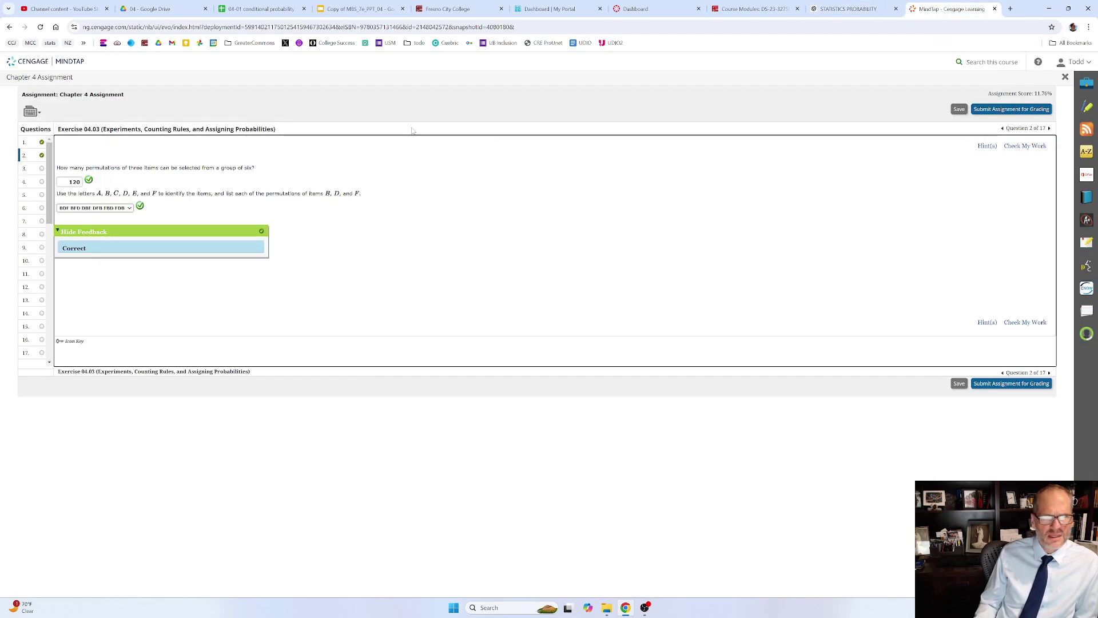
pyautogui.moveTo(149, 168); pyautogui.dragTo(247, 168)
pyautogui.click(247, 168)
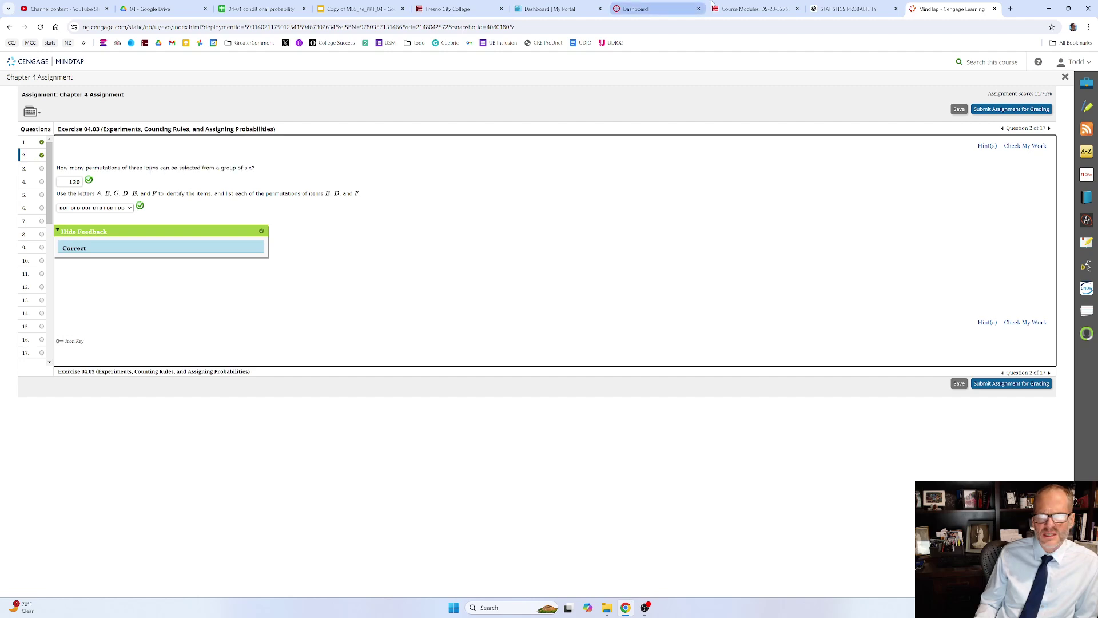
pyautogui.click(848, 8)
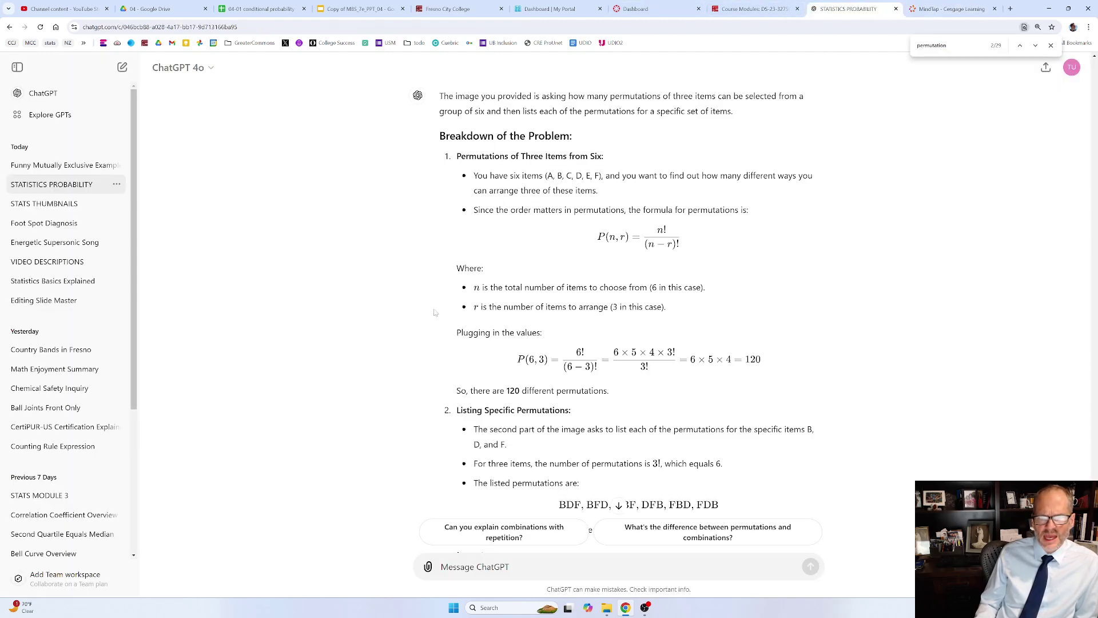
pyautogui.moveTo(769, 365); pyautogui.dragTo(447, 344)
pyautogui.click(463, 373)
# Step: Examine ChatGPT's explanation of listing the specific permutations of items B, D and F
pyautogui.scroll(-3, 463, 373)
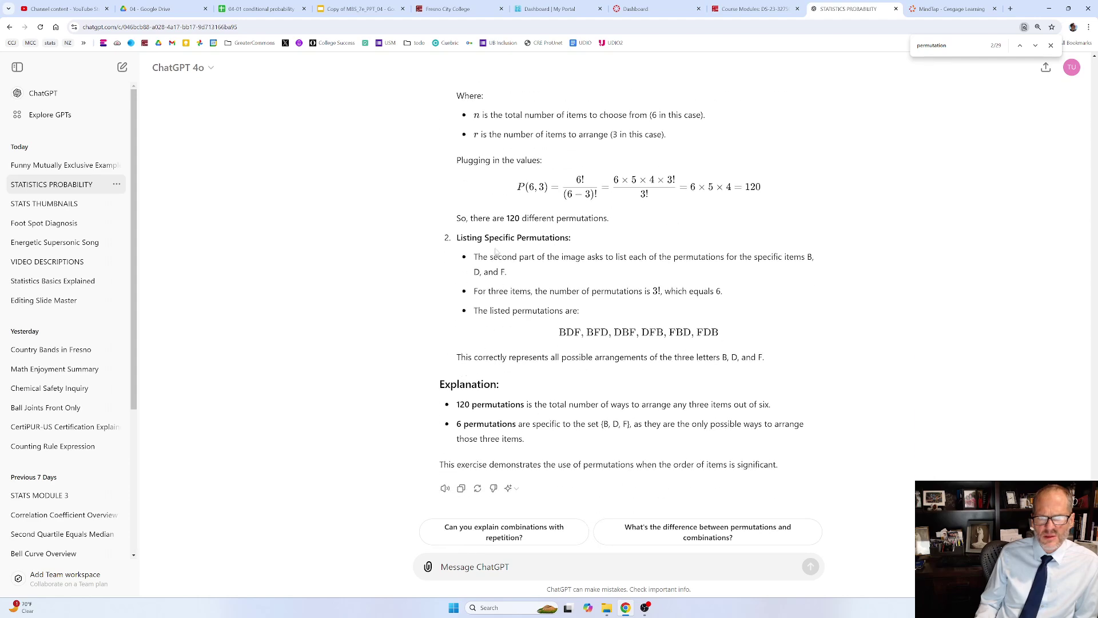
pyautogui.moveTo(483, 257); pyautogui.dragTo(601, 258)
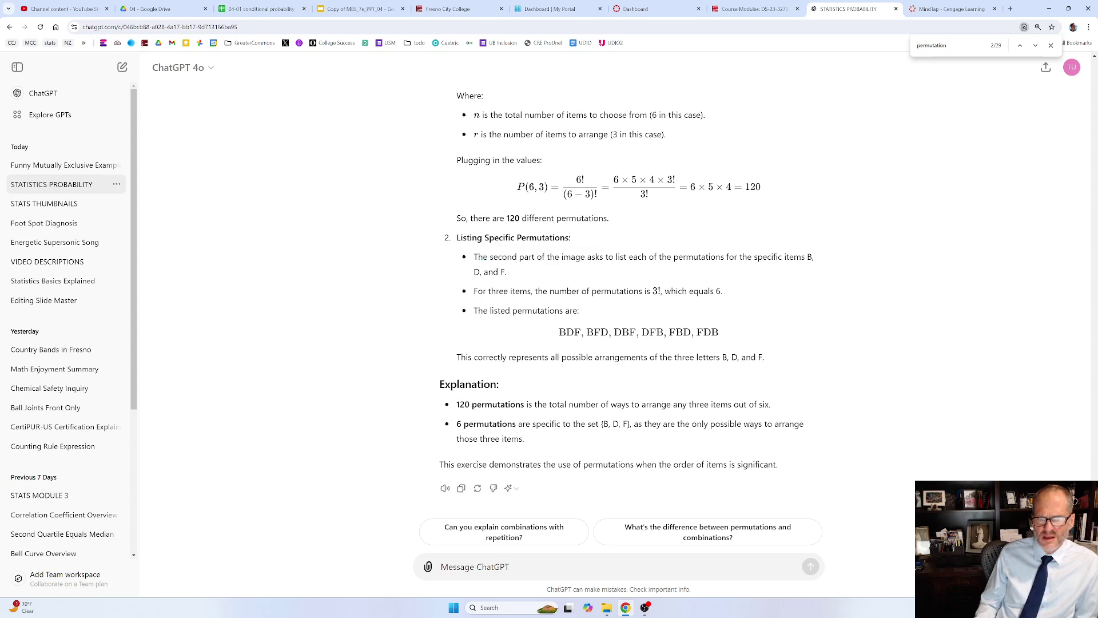
pyautogui.moveTo(559, 291); pyautogui.dragTo(473, 291)
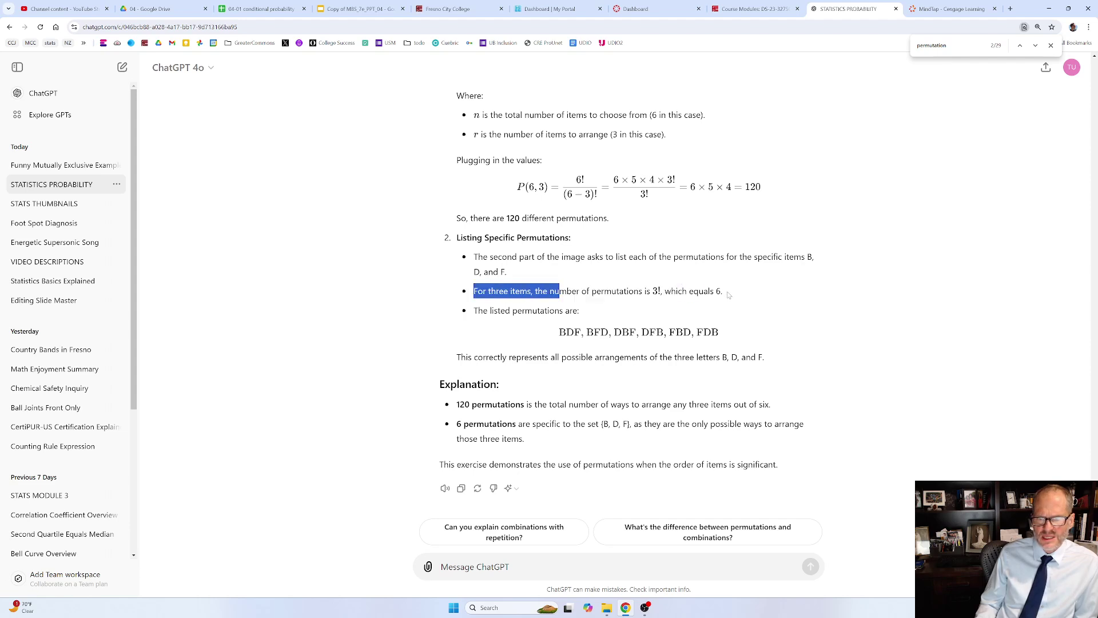
pyautogui.moveTo(729, 294); pyautogui.dragTo(721, 291)
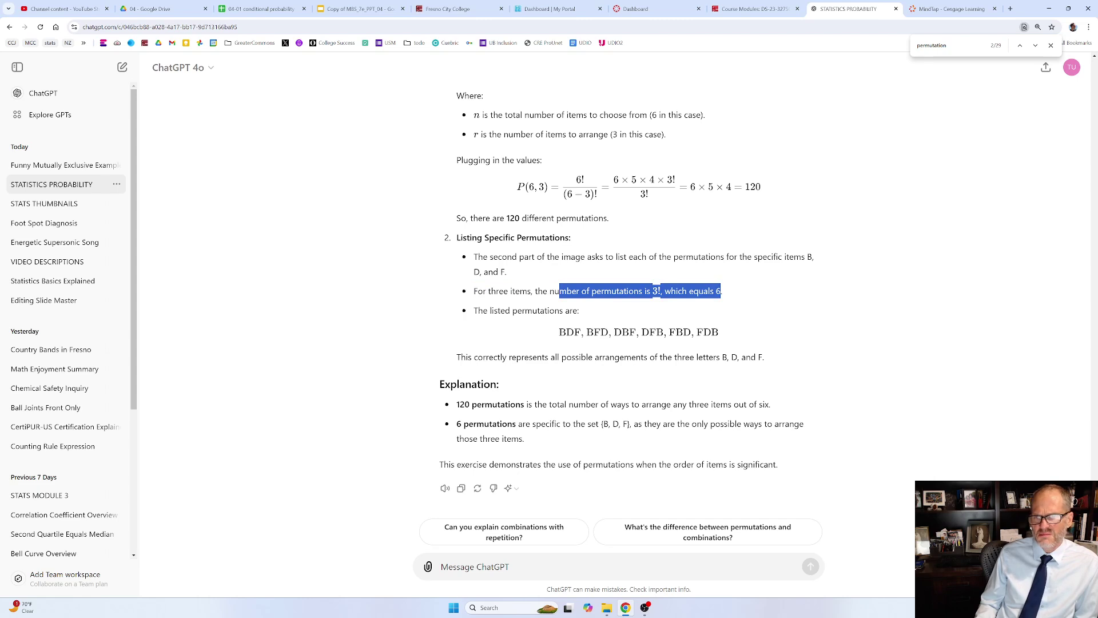
pyautogui.click(570, 276)
pyautogui.moveTo(490, 291); pyautogui.dragTo(530, 291)
pyautogui.click(502, 274)
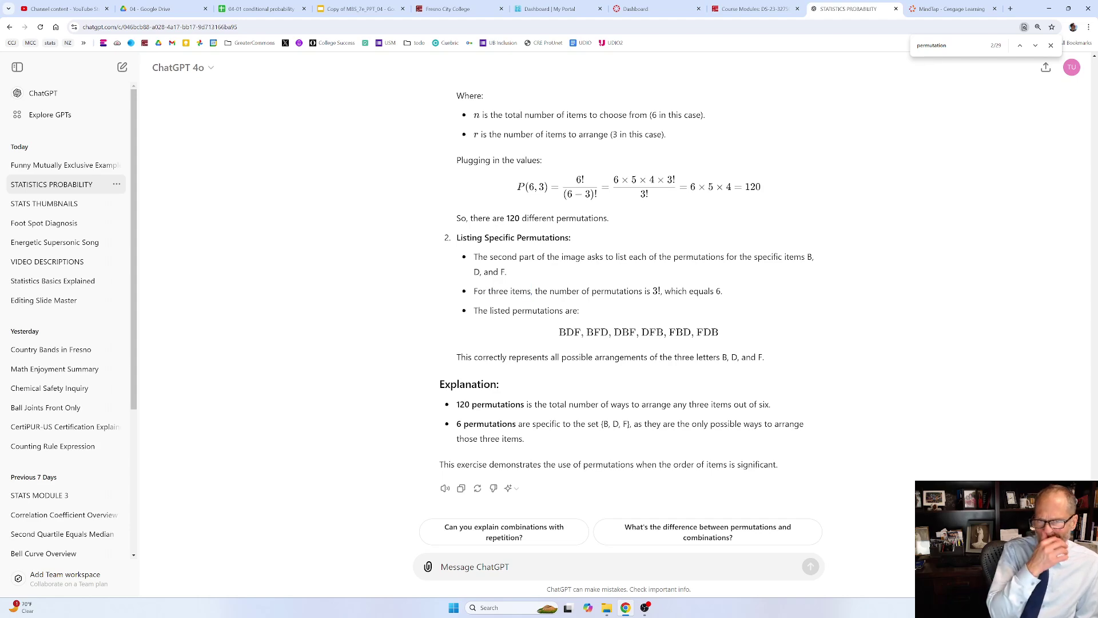
pyautogui.scroll(2, 629, 332)
pyautogui.scroll(1, 629, 332)
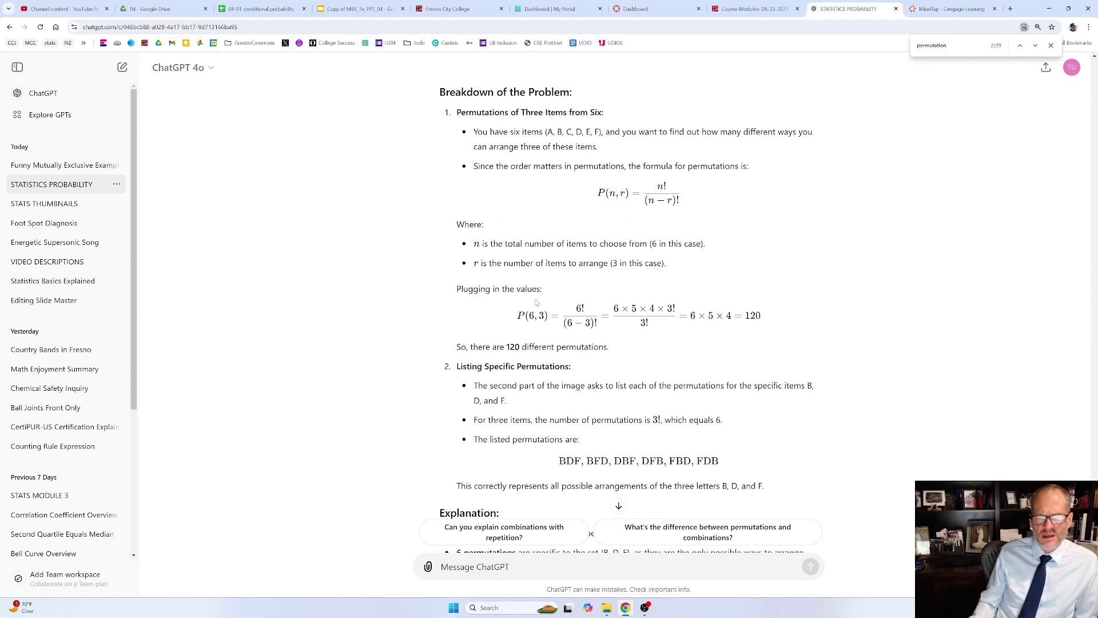
# Step: Reread the wording of MindTap question 2, and return to ChatGPT's section on listing specific permutations
pyautogui.click(952, 9)
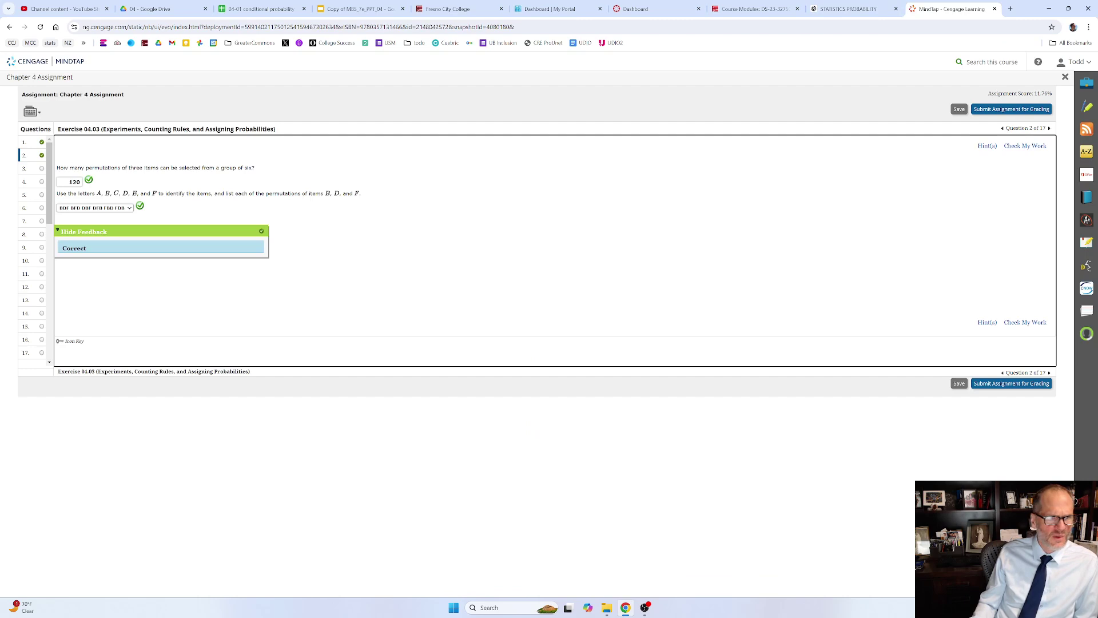
pyautogui.moveTo(105, 172); pyautogui.dragTo(231, 176)
pyautogui.click(231, 175)
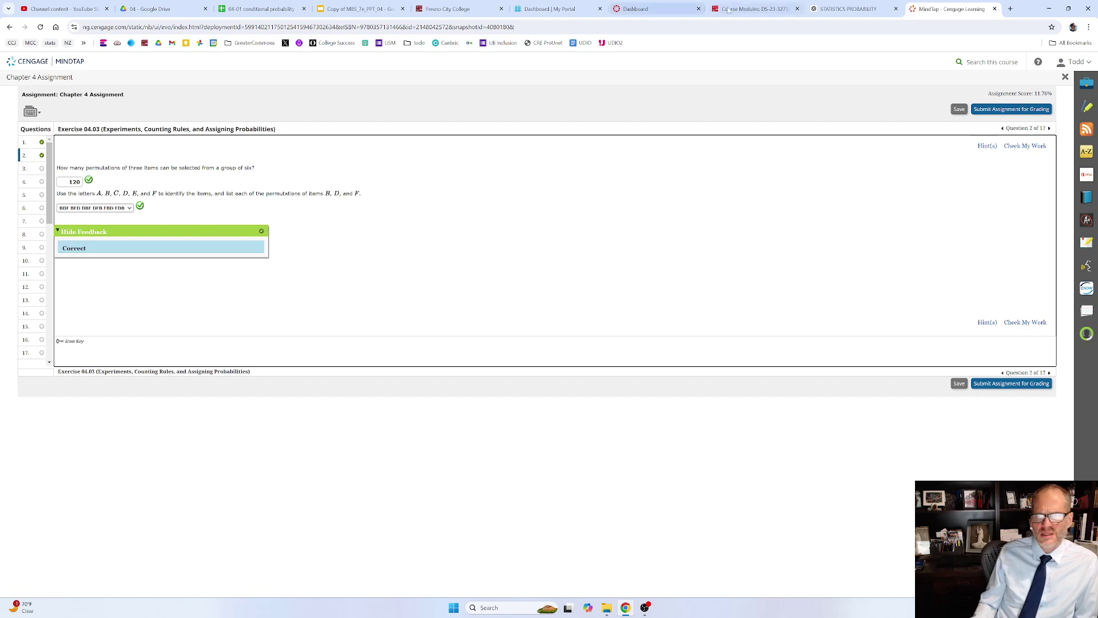
pyautogui.click(872, 9)
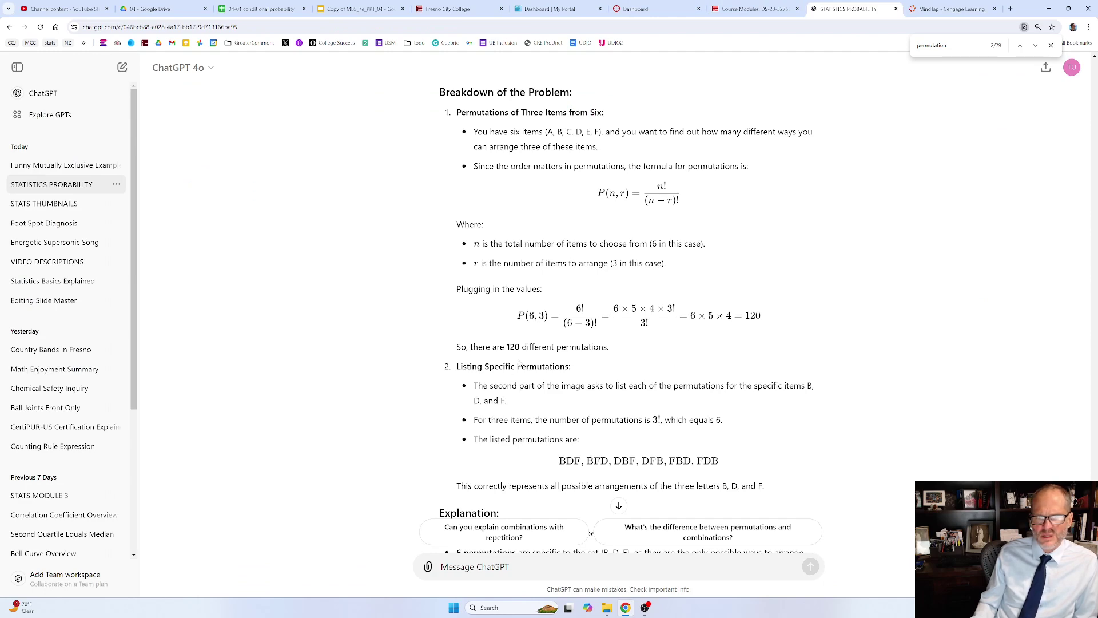
pyautogui.scroll(-2, 626, 297)
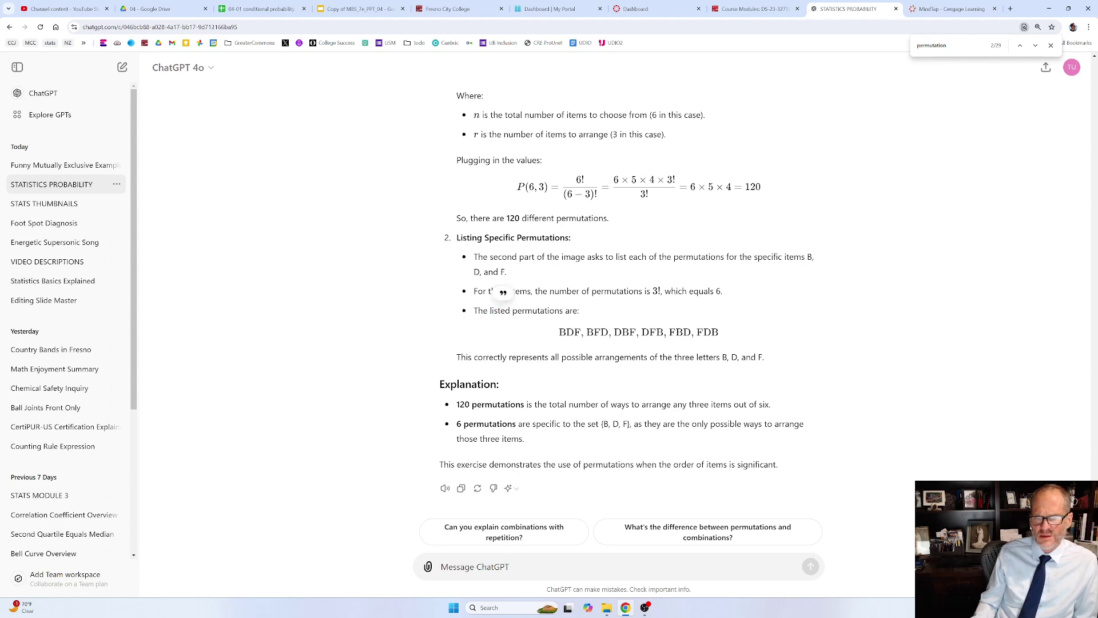
# Step: Examine ChatGPT's count of permutations for three items and its listed arrangements of B, D and F
pyautogui.moveTo(537, 292); pyautogui.dragTo(473, 292)
pyautogui.click(578, 302)
pyautogui.moveTo(611, 291); pyautogui.dragTo(675, 292)
pyautogui.click(676, 291)
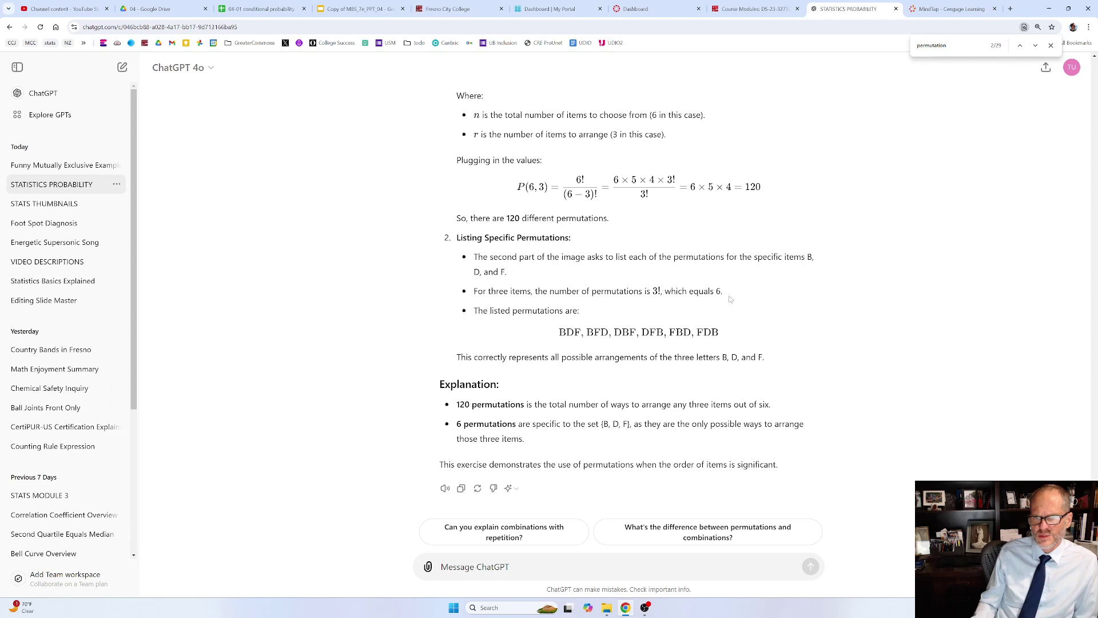
pyautogui.tripleClick(532, 309)
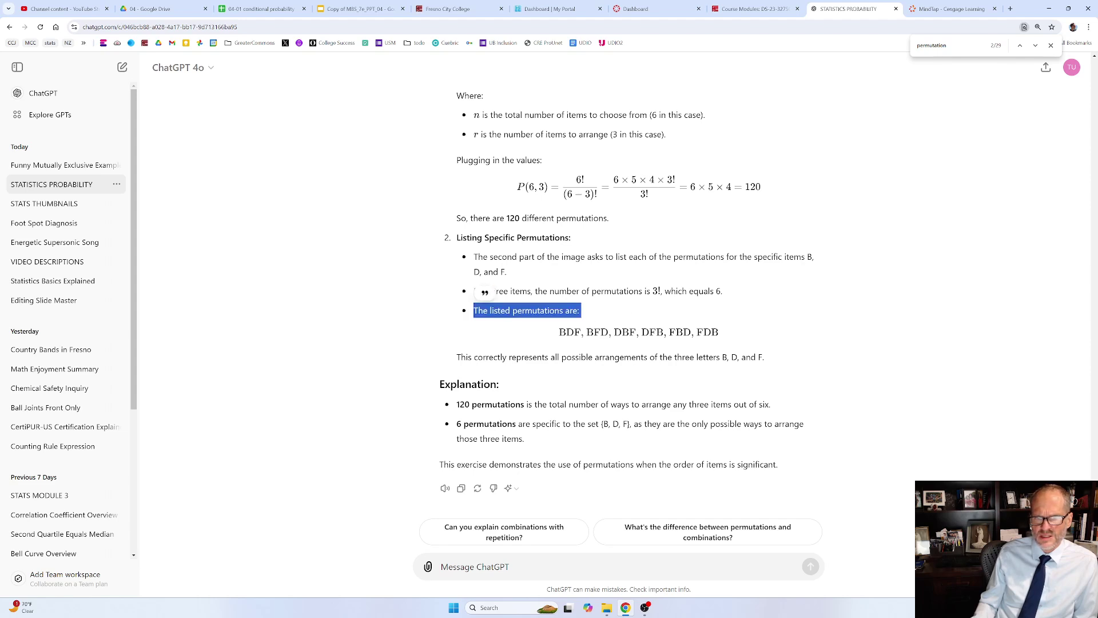
pyautogui.moveTo(606, 332); pyautogui.dragTo(709, 358)
pyautogui.click(729, 346)
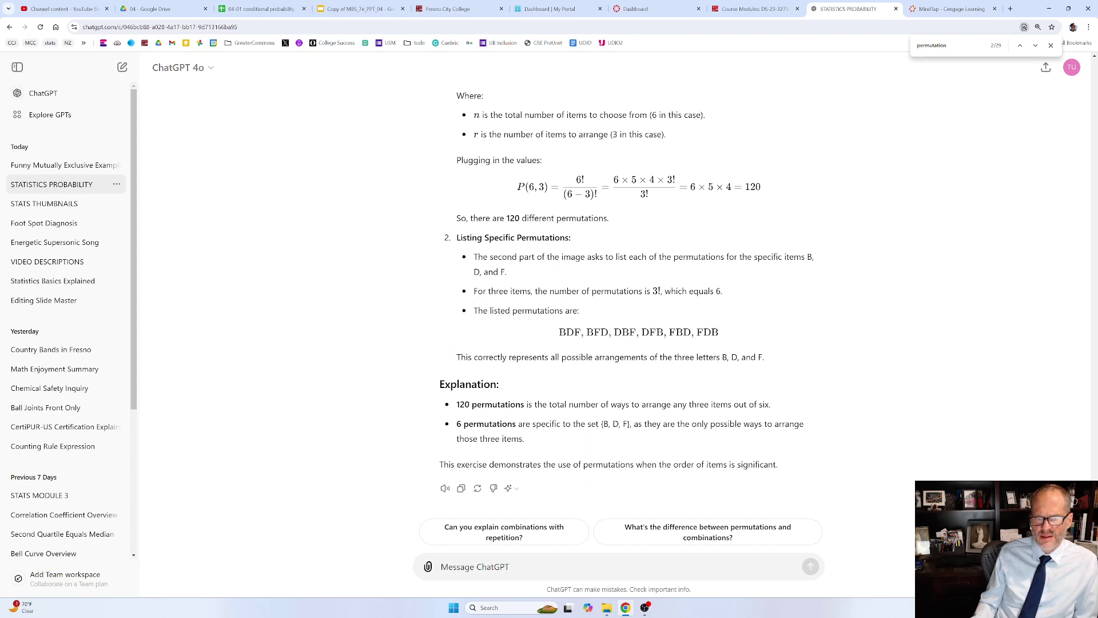
# Step: Read ChatGPT's Explanation section contrasting permutations of any three of six items with those of the set B, D, F
pyautogui.moveTo(485, 405); pyautogui.dragTo(784, 410)
pyautogui.click(785, 410)
pyautogui.moveTo(455, 430); pyautogui.dragTo(768, 465)
pyautogui.click(525, 442)
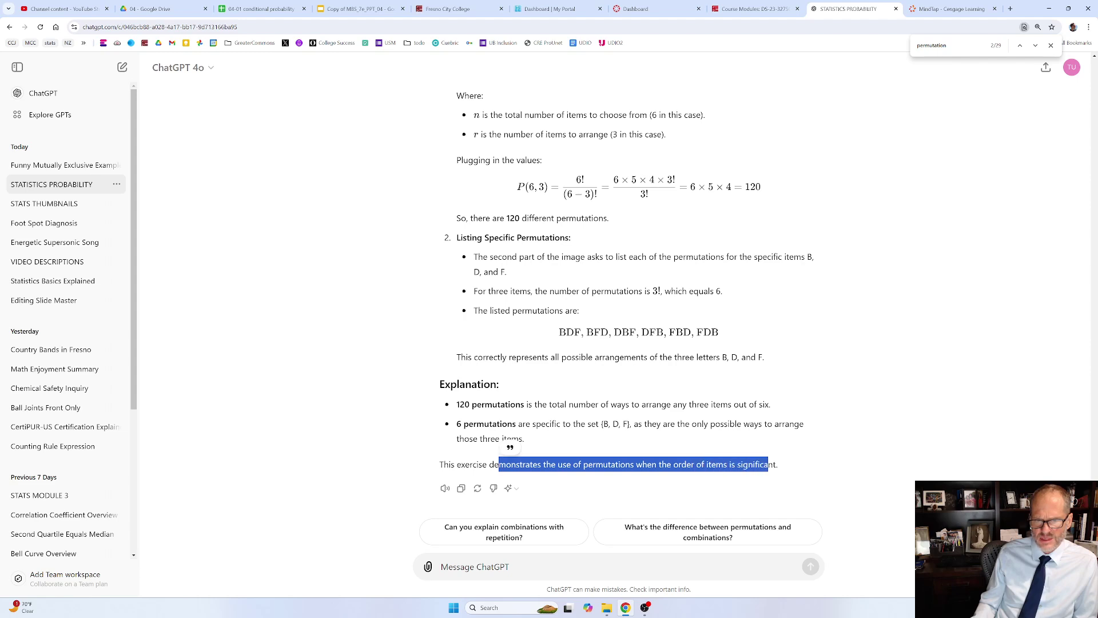
pyautogui.click(768, 464)
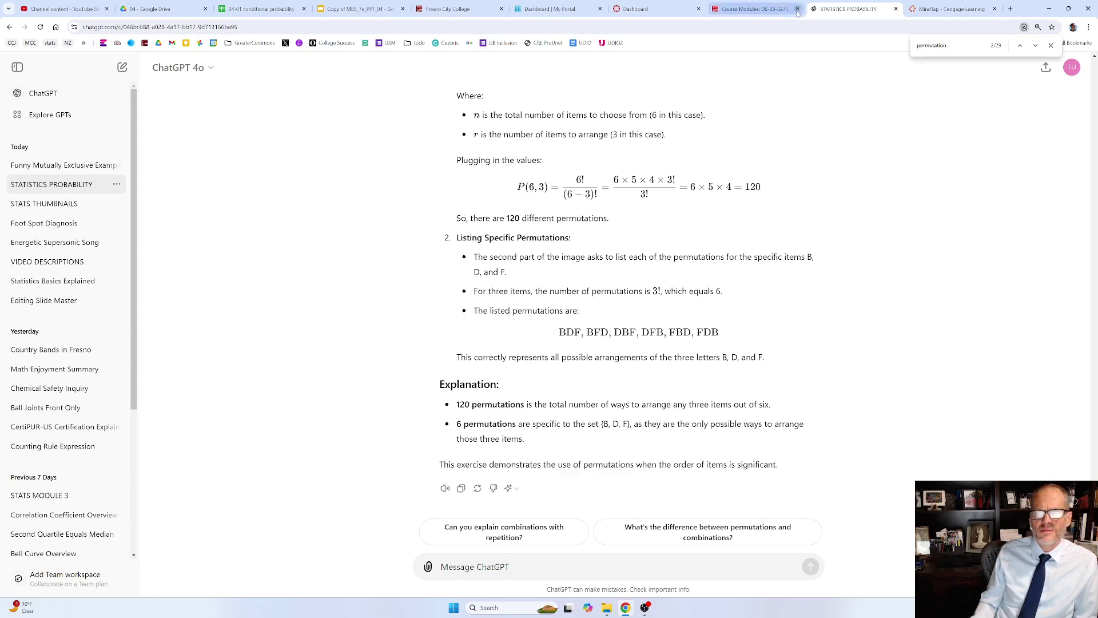
# Step: Switch to MindTap, open question 3, and examine the probabilities assigned to the four outcomes and the validity question
pyautogui.click(934, 7)
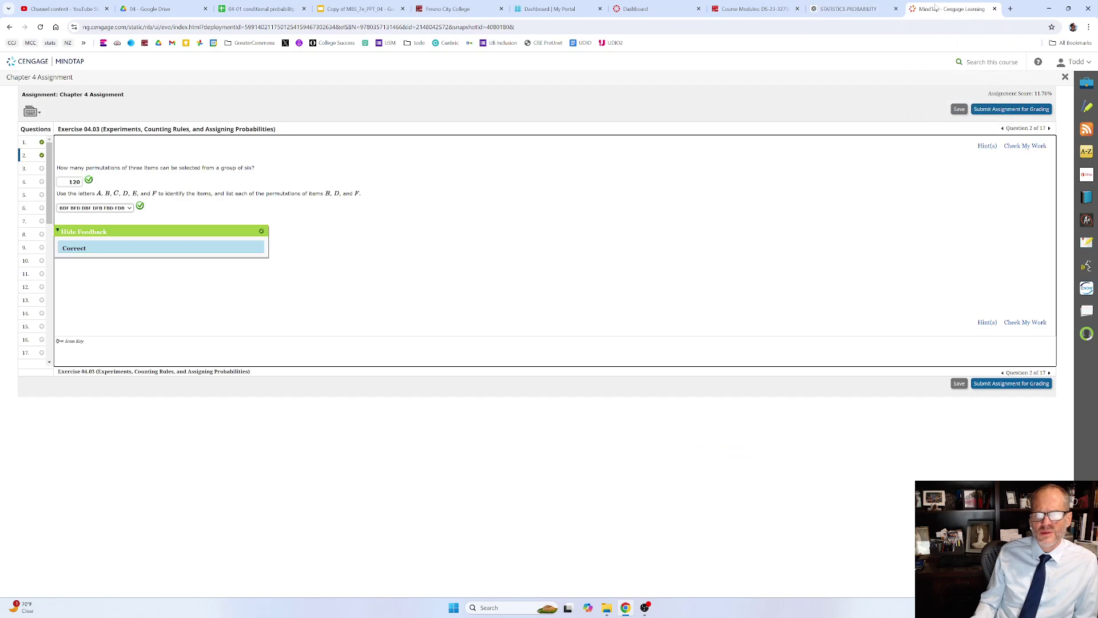
pyautogui.click(1049, 372)
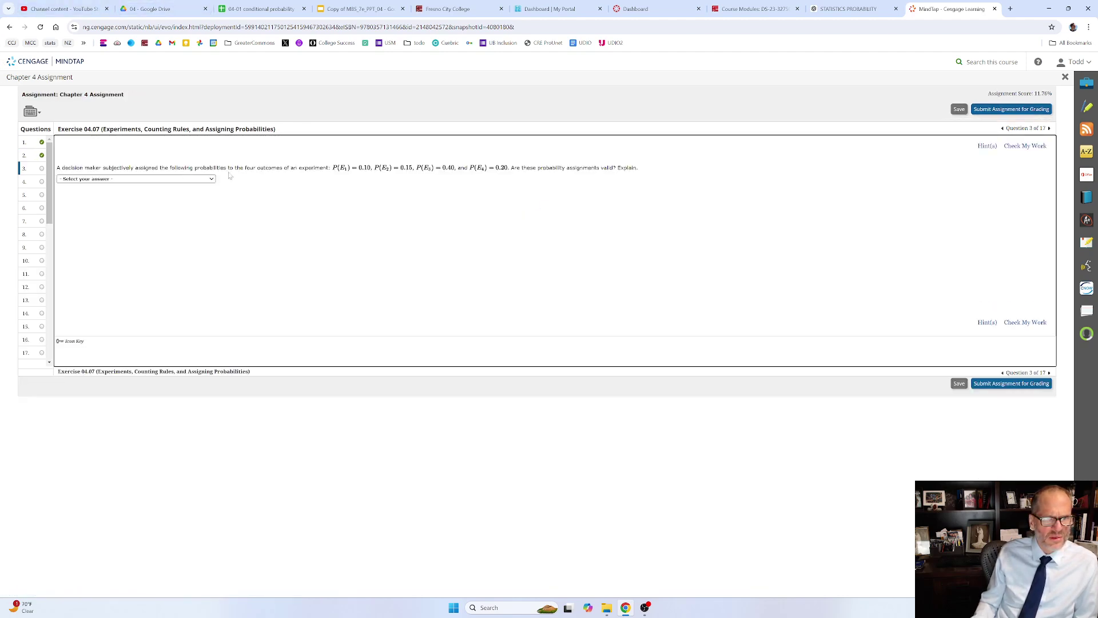
pyautogui.moveTo(244, 167); pyautogui.dragTo(330, 168)
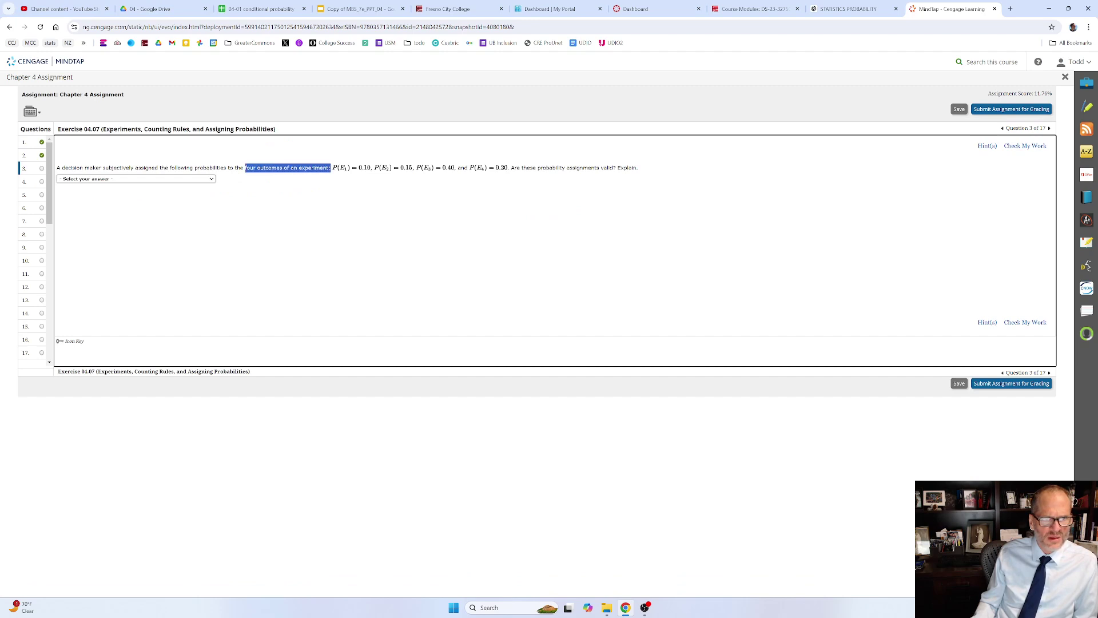
pyautogui.click(340, 174)
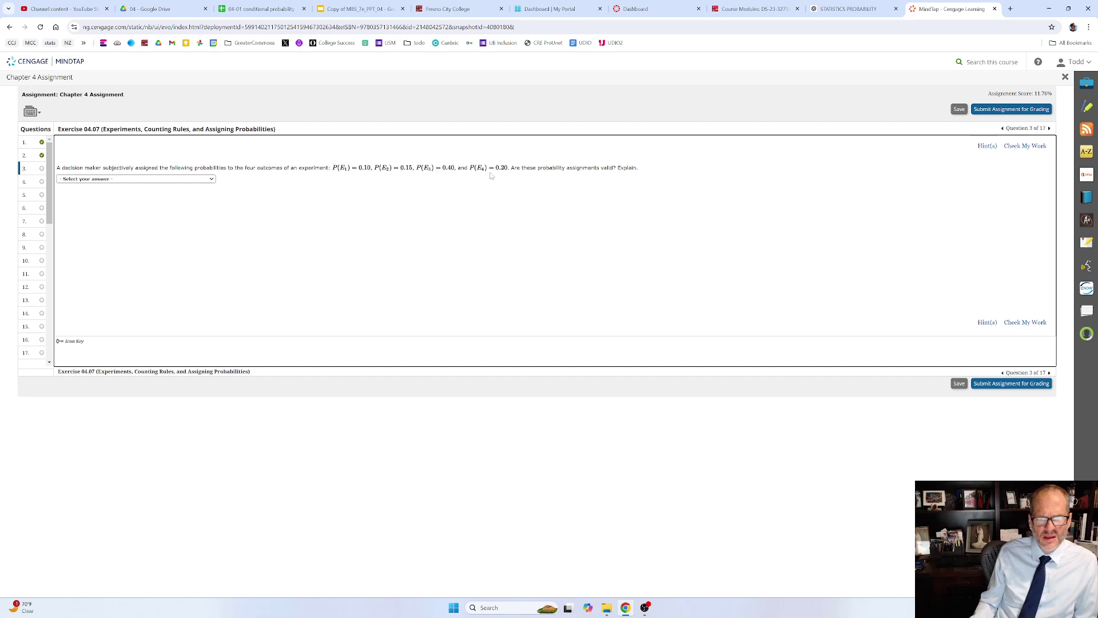
pyautogui.moveTo(510, 168); pyautogui.dragTo(633, 168)
pyautogui.click(633, 168)
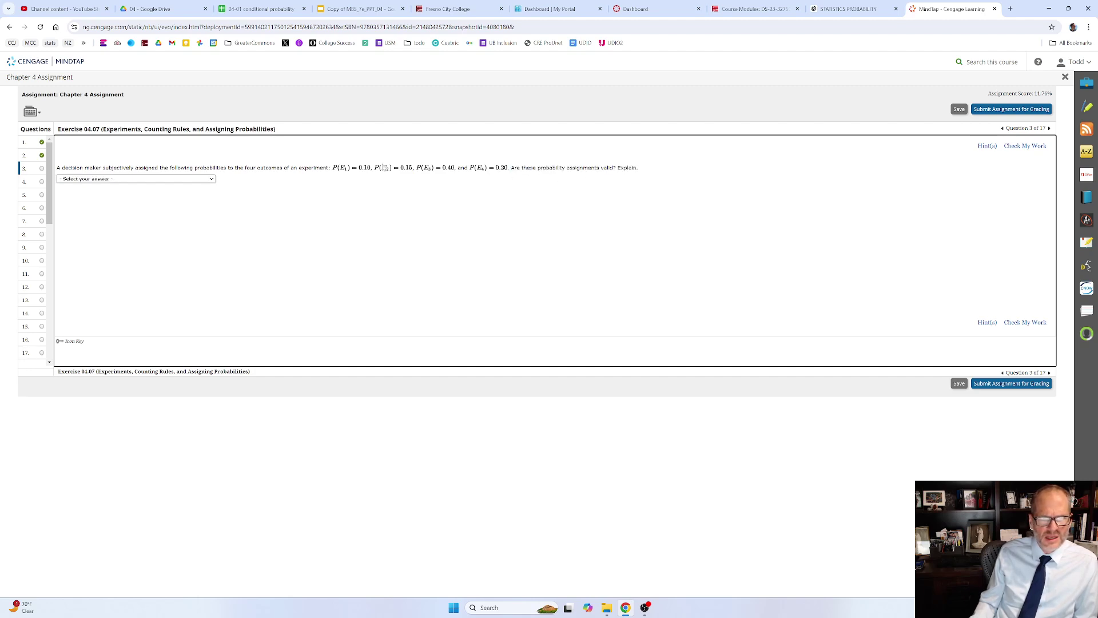
pyautogui.moveTo(79, 168); pyautogui.dragTo(245, 168)
pyautogui.click(323, 182)
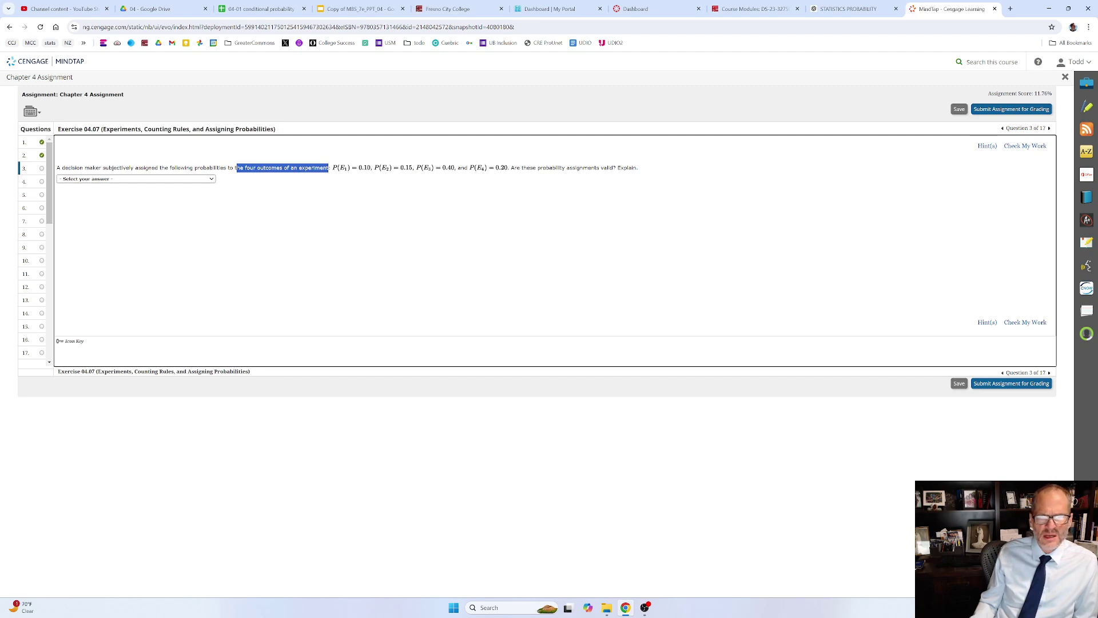
pyautogui.click(237, 168)
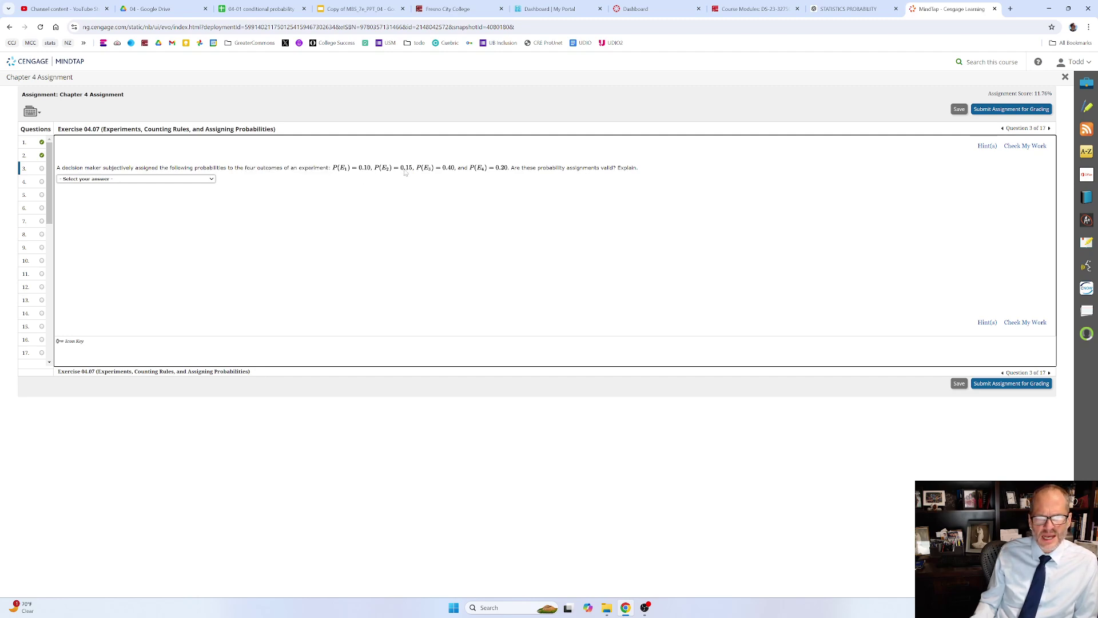
pyautogui.moveTo(508, 168); pyautogui.dragTo(407, 169)
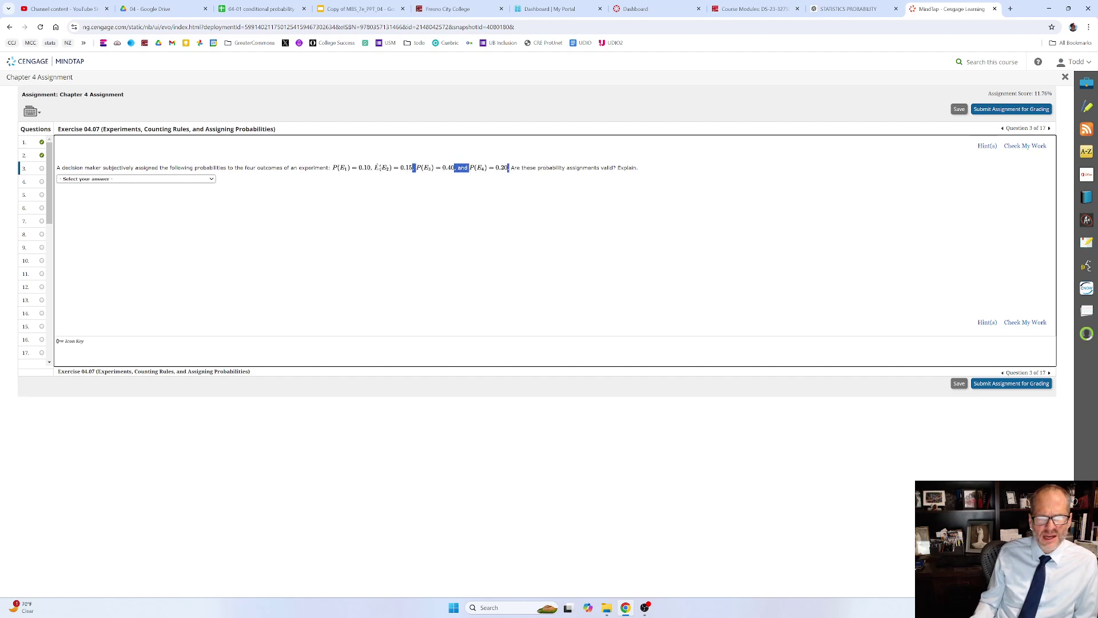
# Step: Answer question 3 with "No, they are greater than or equal to 0, but do not sum to 1." and check the work
pyautogui.click(167, 180)
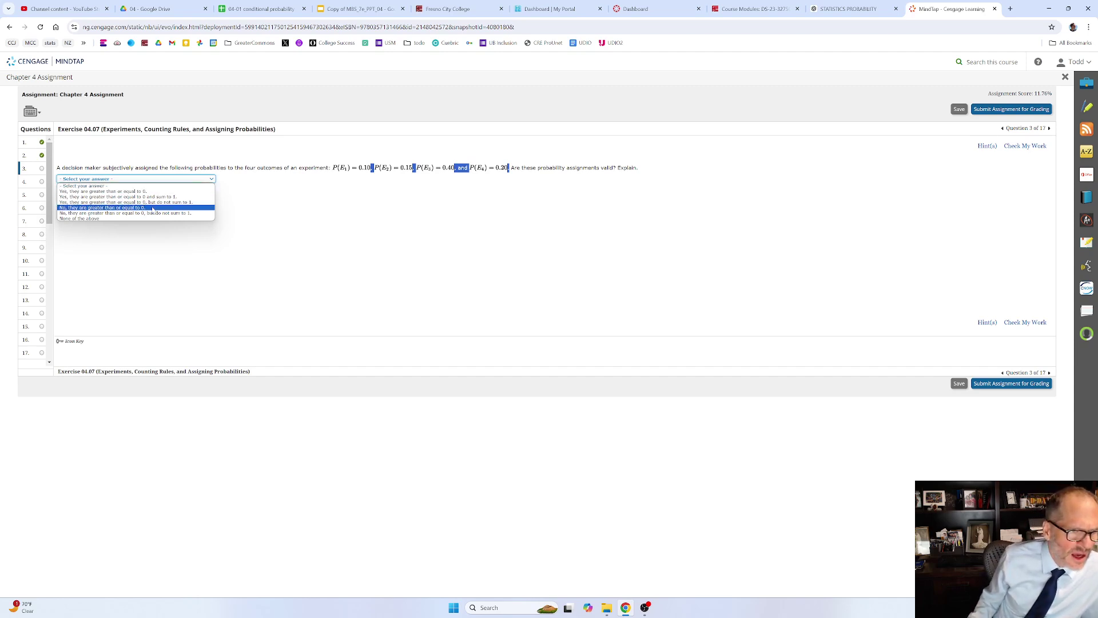
pyautogui.click(136, 214)
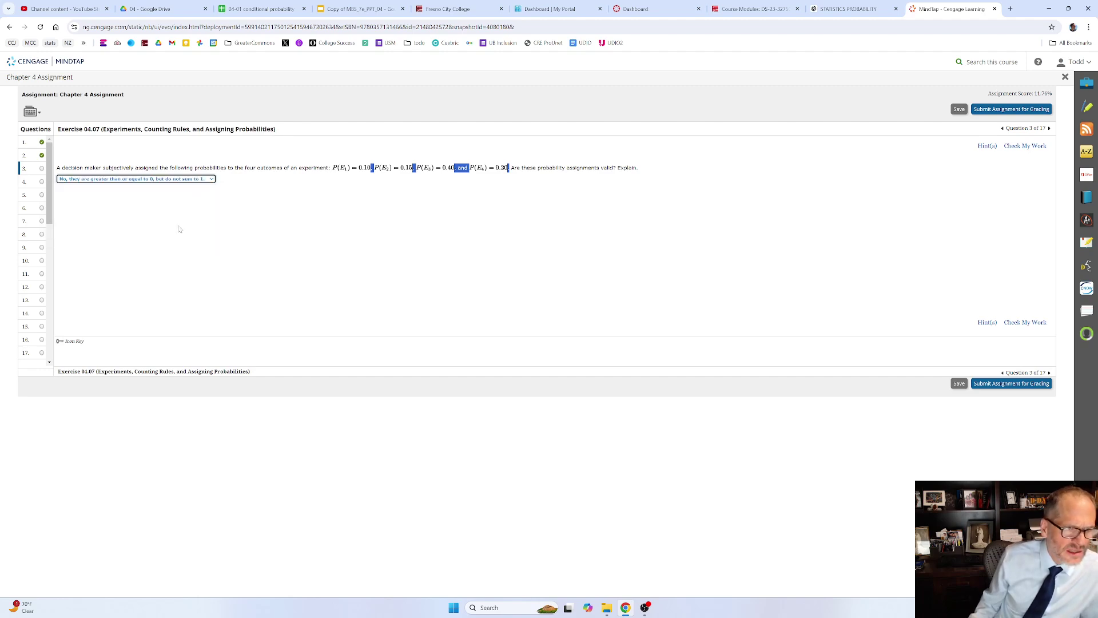
pyautogui.click(1033, 324)
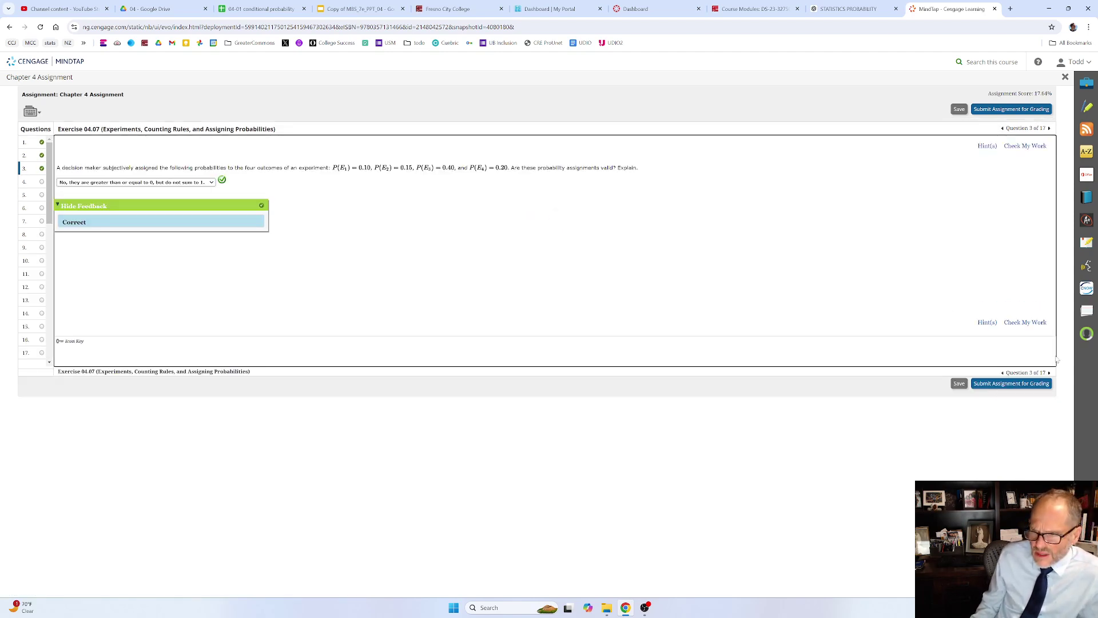
# Step: Open question 4 and read the global warming poll description and its response table by age group
pyautogui.click(1049, 373)
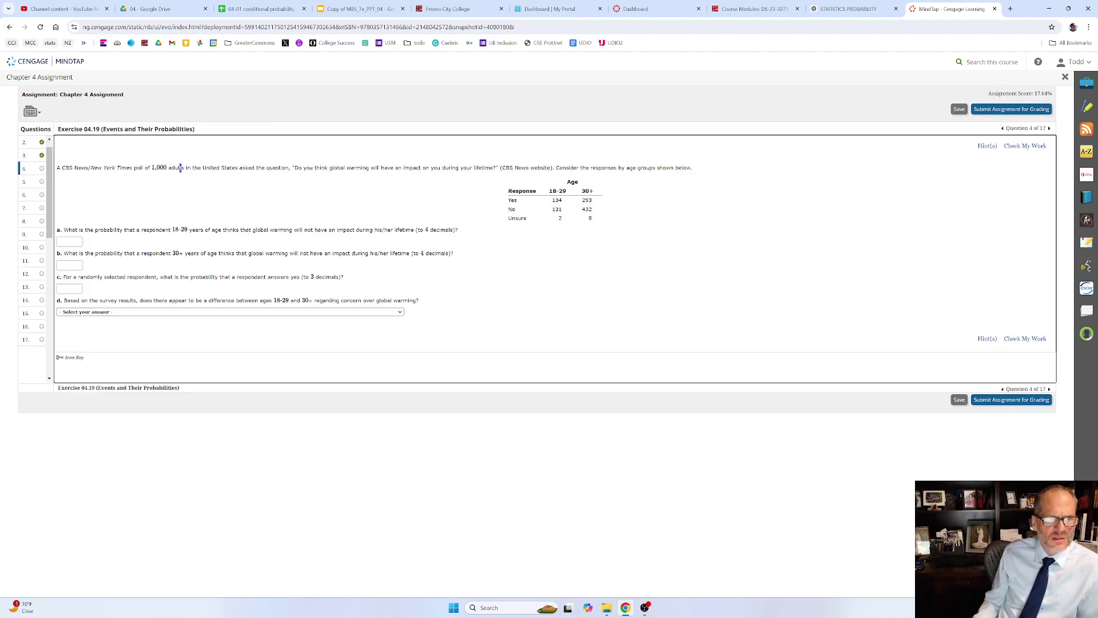
pyautogui.moveTo(181, 167); pyautogui.dragTo(359, 203)
pyautogui.moveTo(446, 188); pyautogui.dragTo(499, 168)
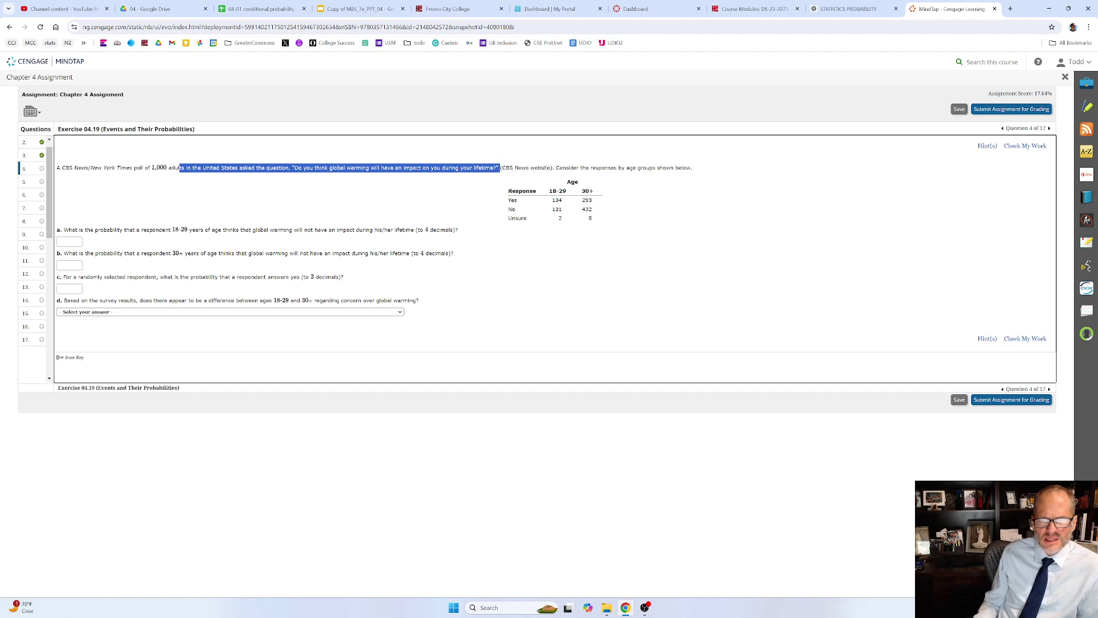
pyautogui.moveTo(642, 167); pyautogui.dragTo(667, 167)
pyautogui.click(601, 194)
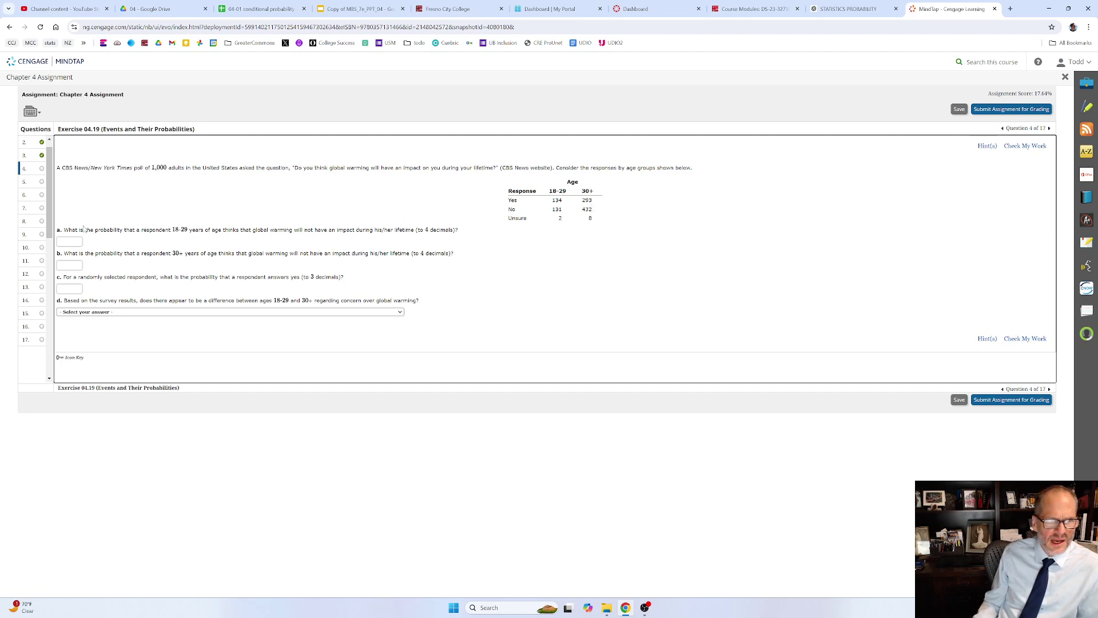
# Step: Examine part a of question 4 and locate the No count for ages 18-29 in the table
pyautogui.moveTo(119, 229); pyautogui.dragTo(437, 230)
pyautogui.click(461, 232)
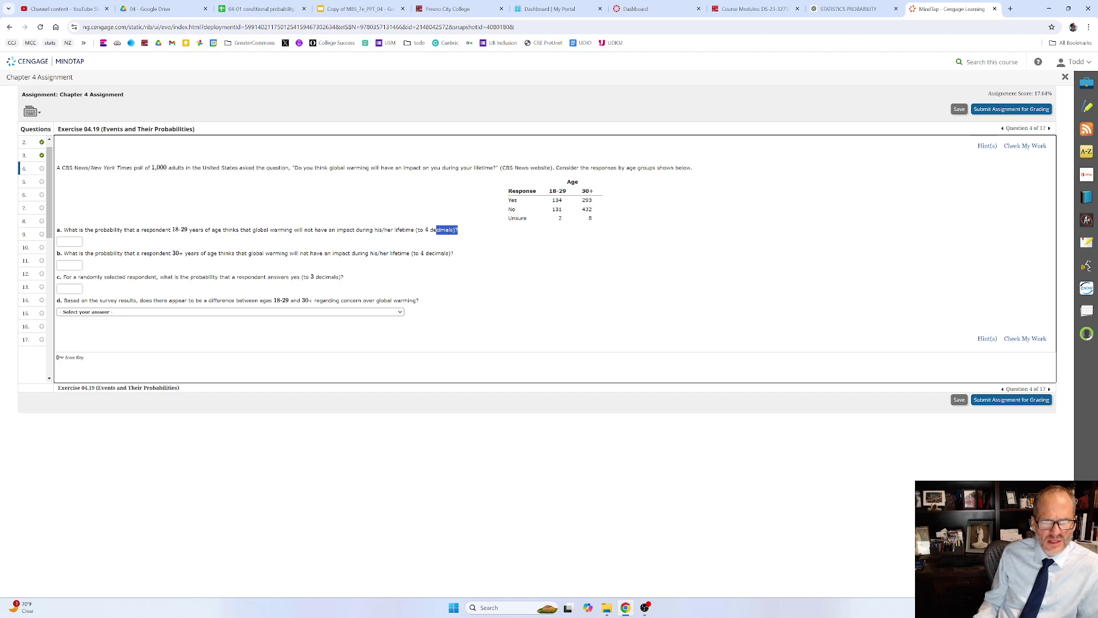
pyautogui.click(232, 225)
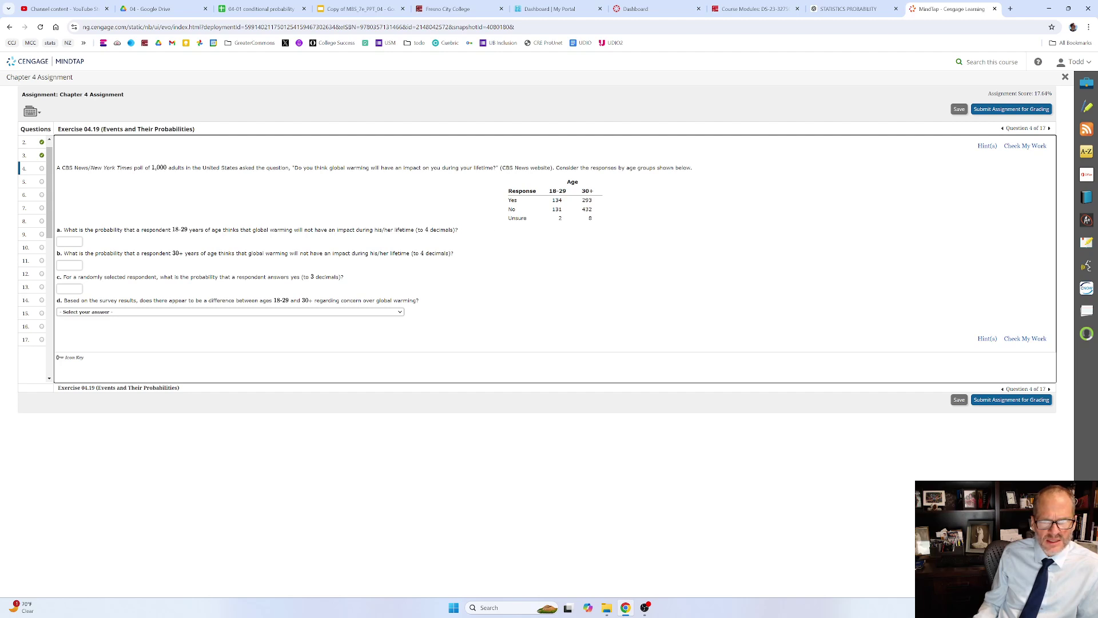
pyautogui.doubleClick(556, 209)
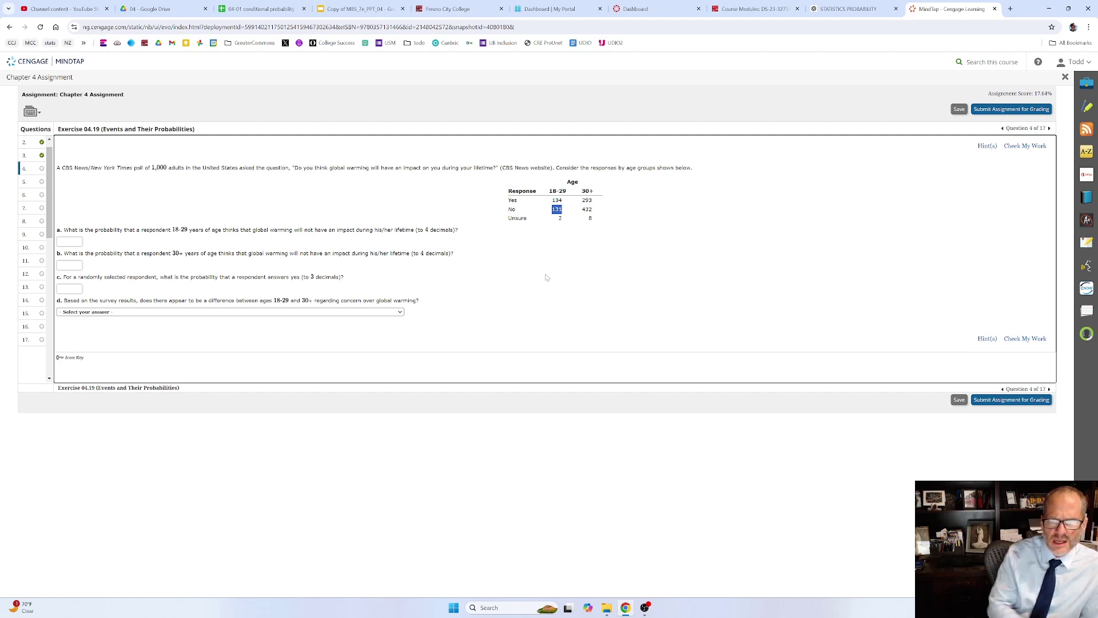
# Step: Switch to the conditional probability spreadsheet in Google Sheets and calculate =131/267 in cell E7
pyautogui.click(251, 8)
pyautogui.click(527, 241)
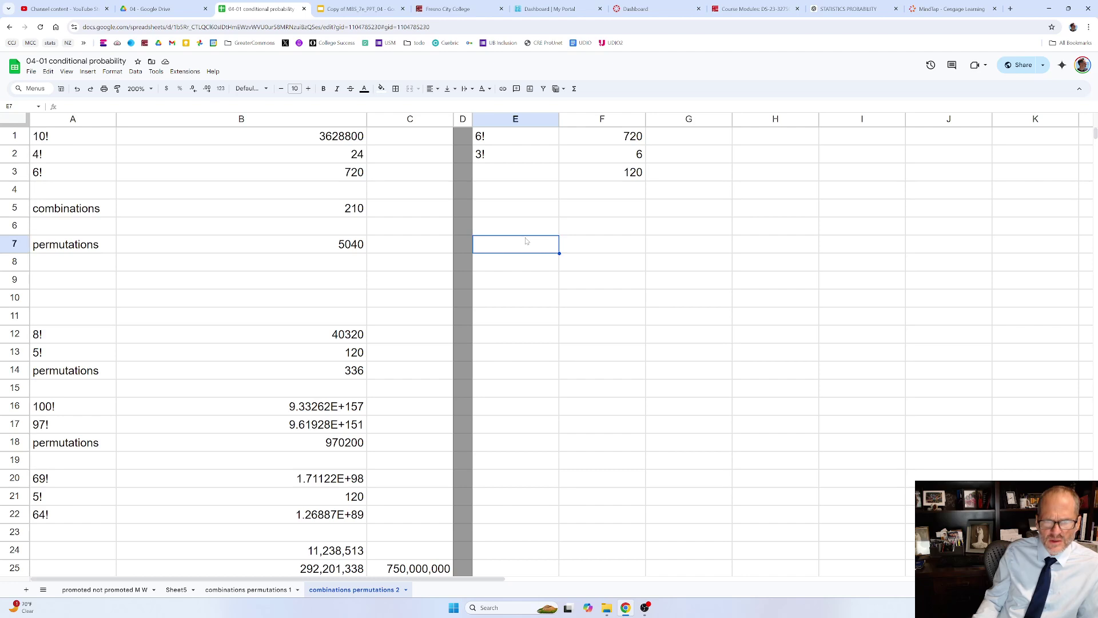
pyautogui.write('=131')
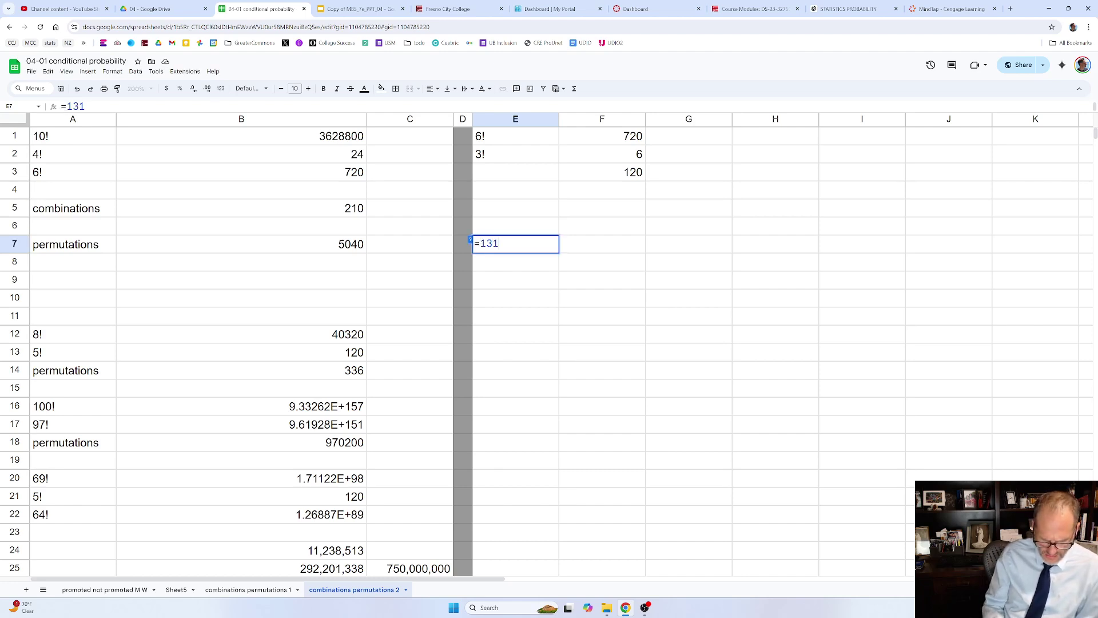
pyautogui.write('/267')
pyautogui.press('Return')
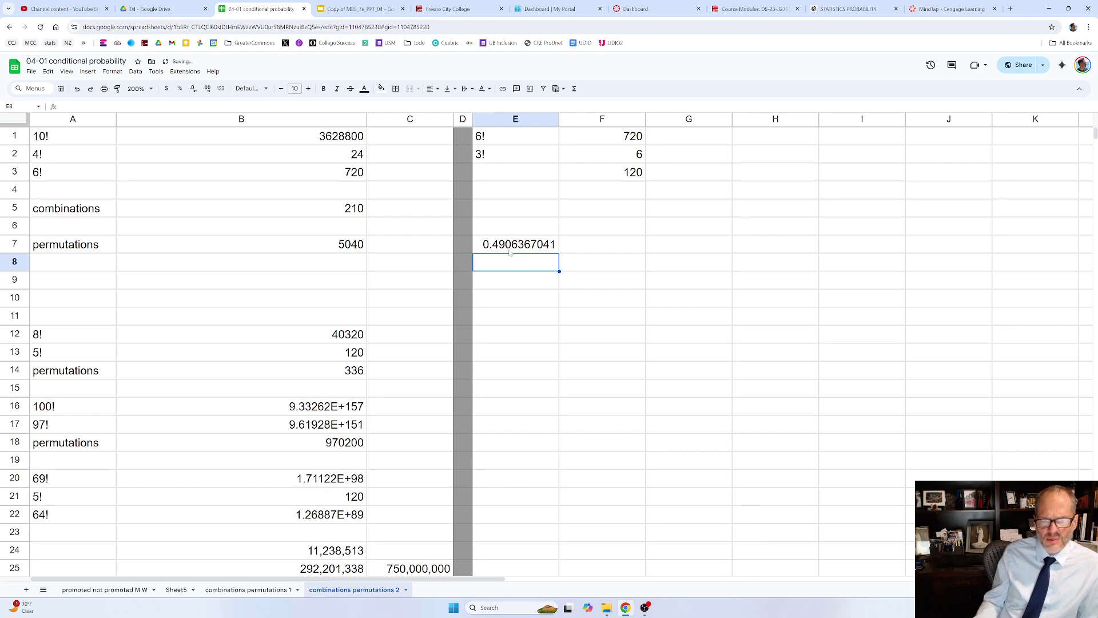
# Step: Copy the result in E7 and paste it into E8 as values only
pyautogui.click(514, 247)
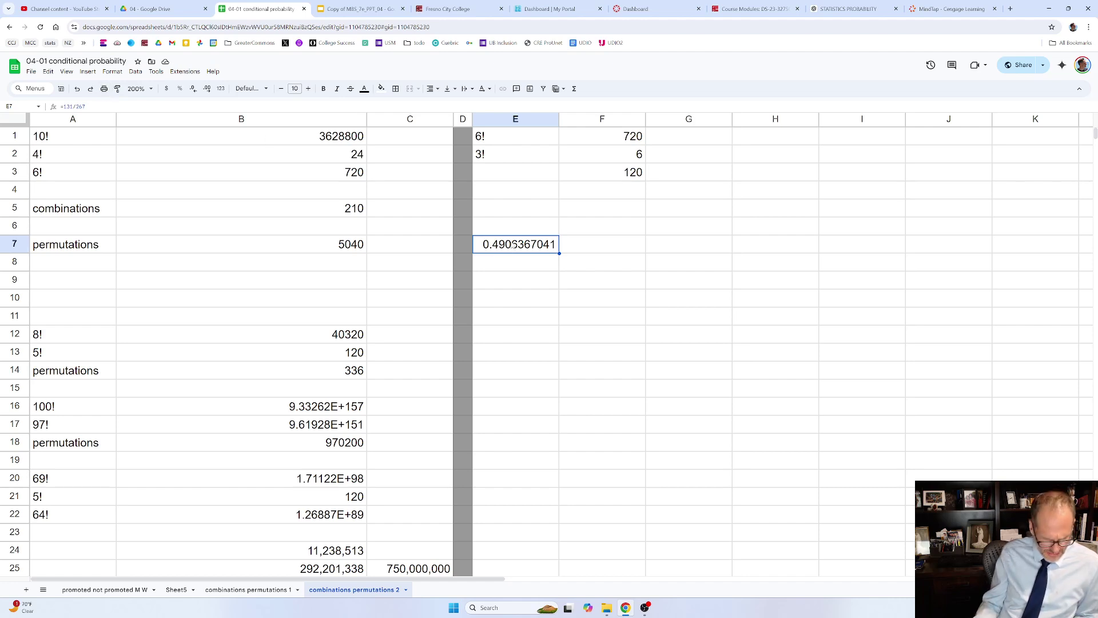
pyautogui.hotkey('ctrl', 'c')
pyautogui.click(506, 263)
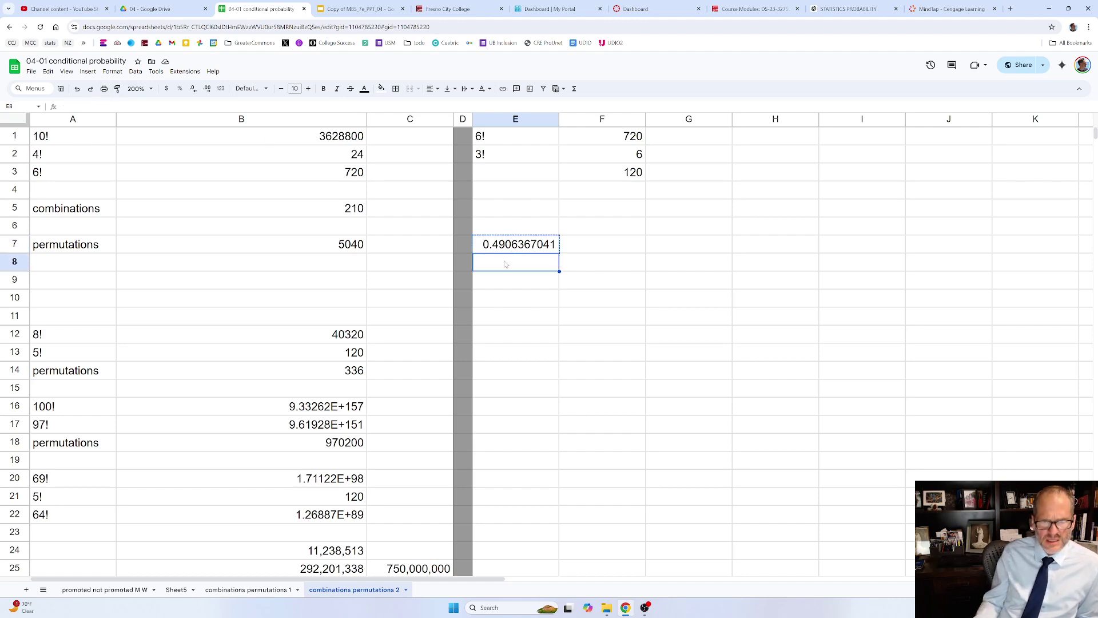
pyautogui.rightClick(505, 263)
pyautogui.moveTo(548, 314)
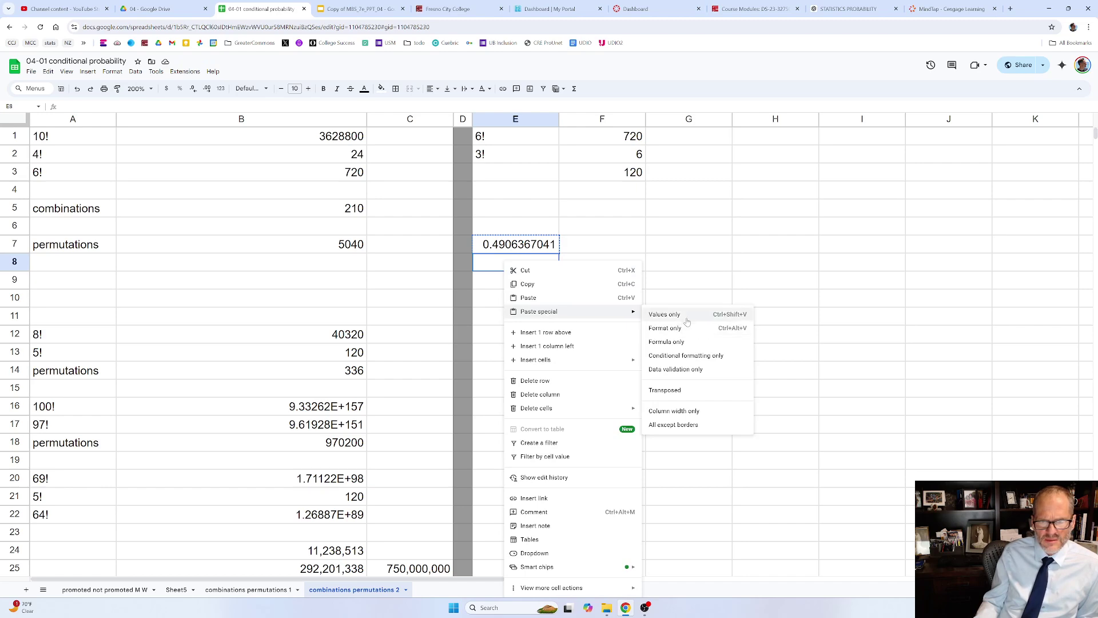
pyautogui.click(686, 322)
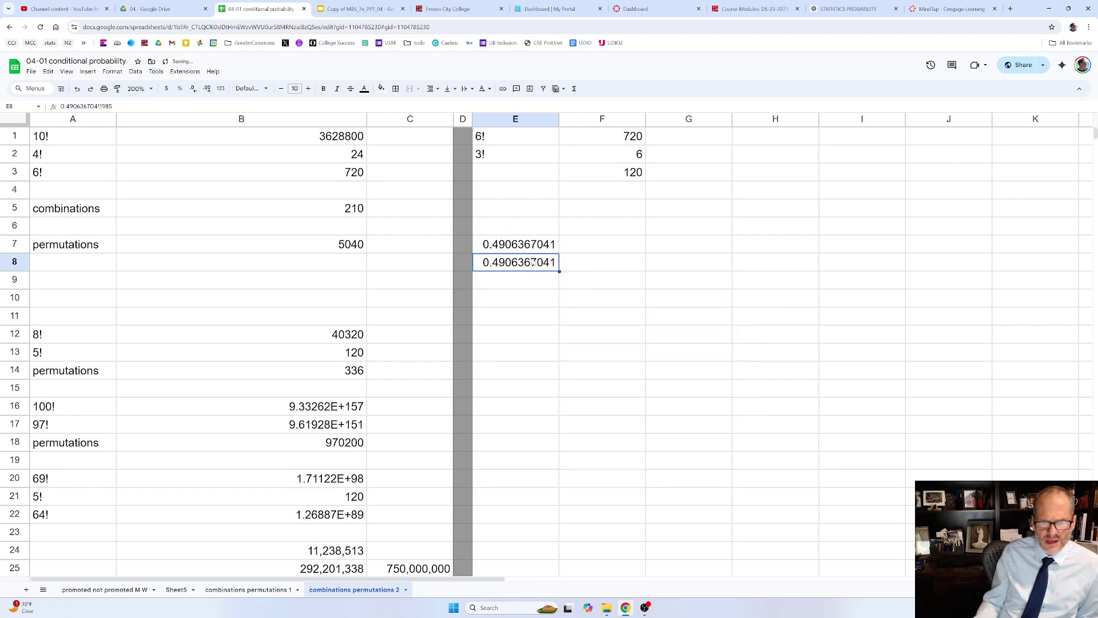
# Step: Inspect the full value in E8 and highlight its first four decimal places
pyautogui.doubleClick(533, 261)
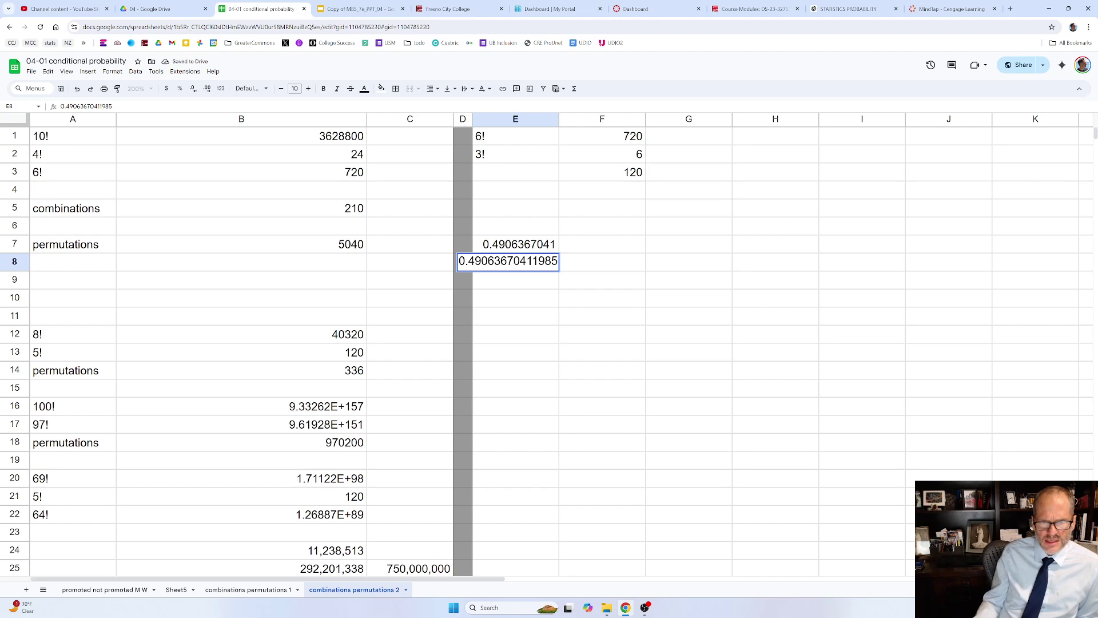
pyautogui.hotkey('shift', 'Right')
pyautogui.hotkey('shift', 'Right')
pyautogui.hotkey('shift', 'Right')
pyautogui.hotkey('shift', 'Right')
pyautogui.hotkey('shift', 'Right')
pyautogui.hotkey('shift', 'Right')
pyautogui.hotkey('shift', 'Left')
pyautogui.hotkey('shift', 'Left')
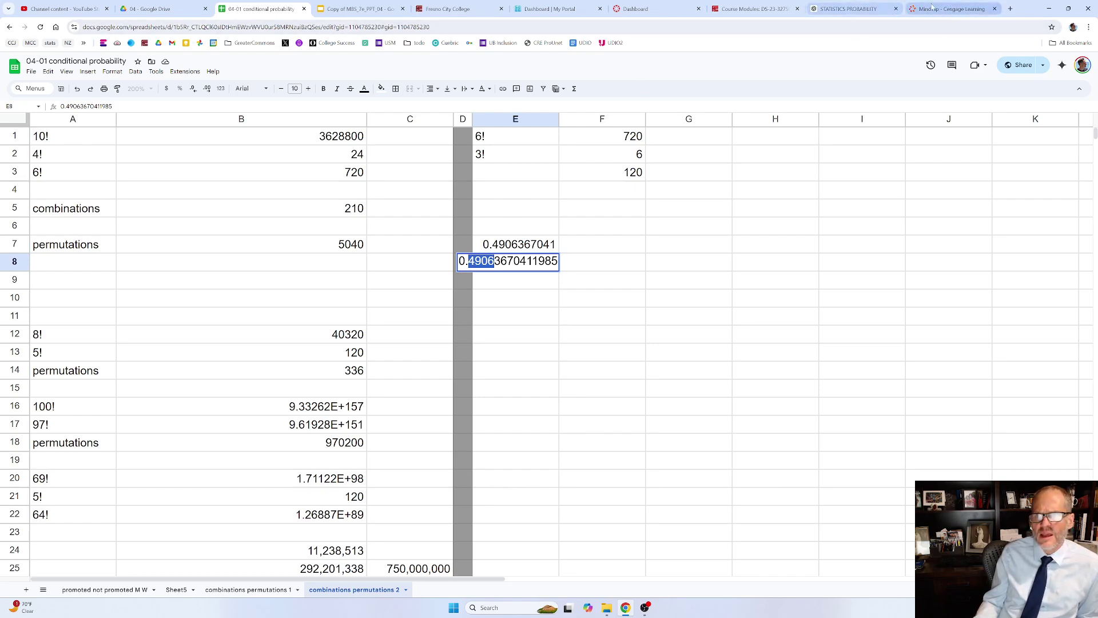
# Step: Return to MindTap and enter .4906 as the answer to part a of question 4
pyautogui.click(949, 8)
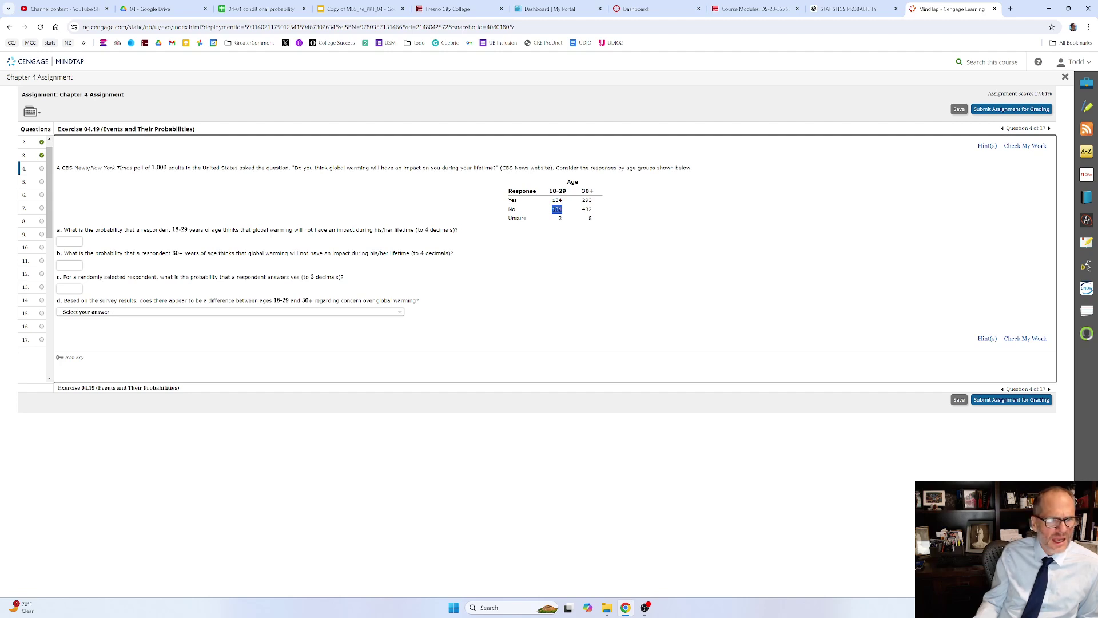
pyautogui.click(79, 242)
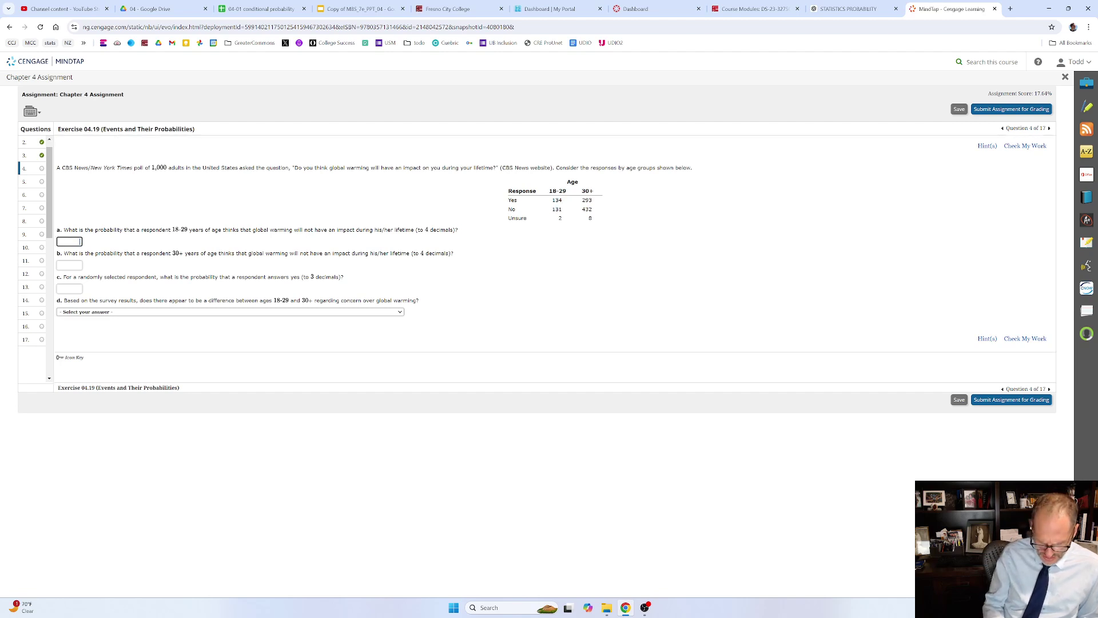
pyautogui.write('.4906')
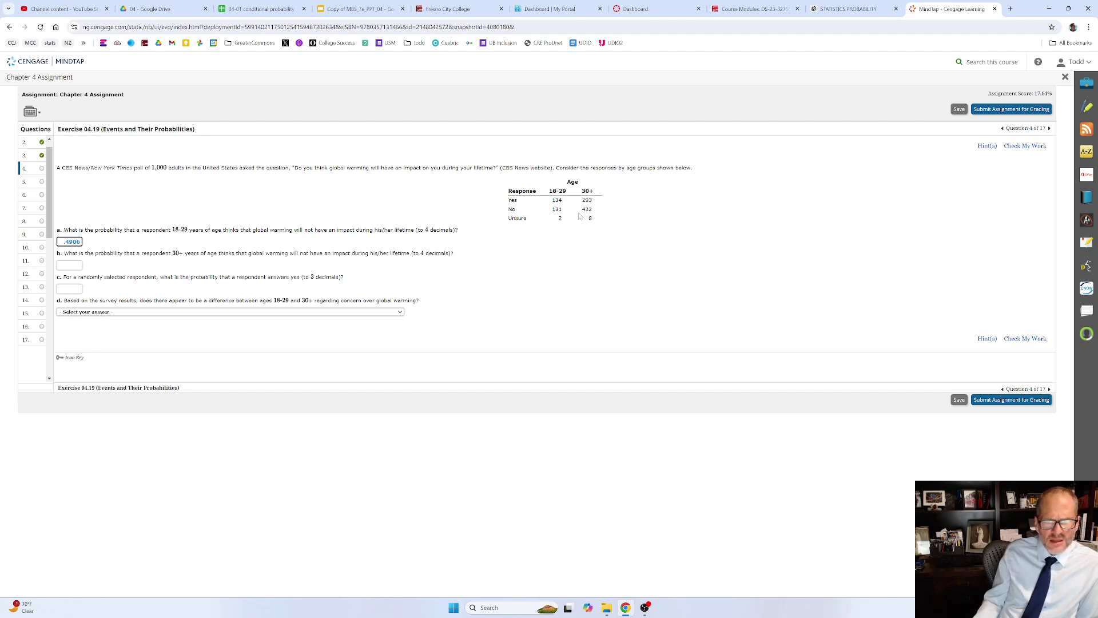
# Step: Copy the survey response table from question 4 and paste it into the Google Sheets spreadsheet starting at cell F10
pyautogui.moveTo(598, 221); pyautogui.dragTo(507, 191)
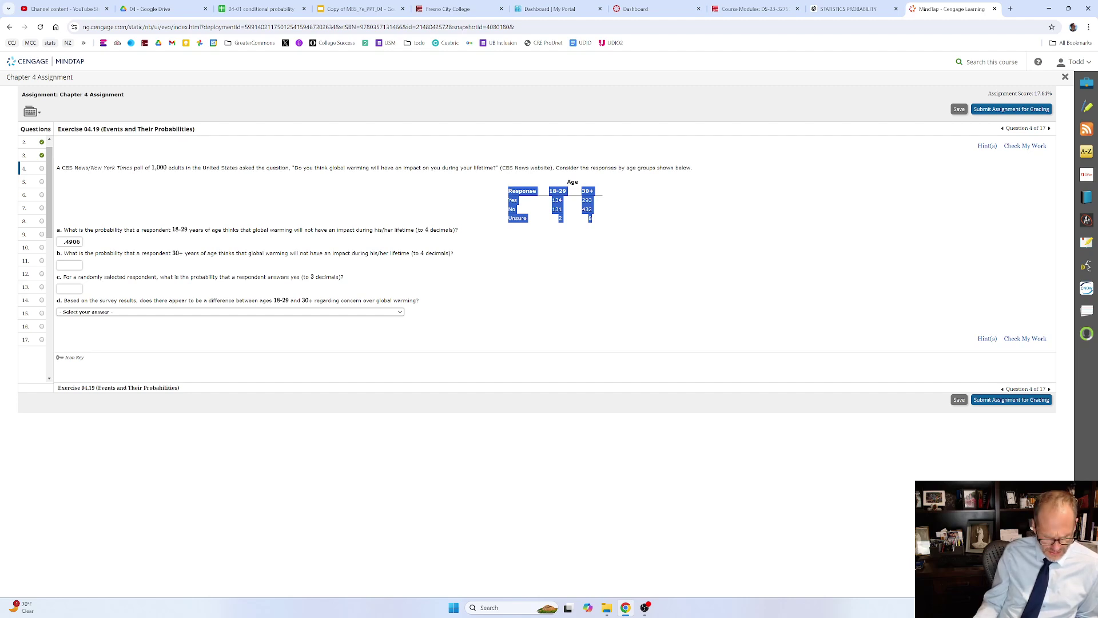
pyautogui.click(260, 9)
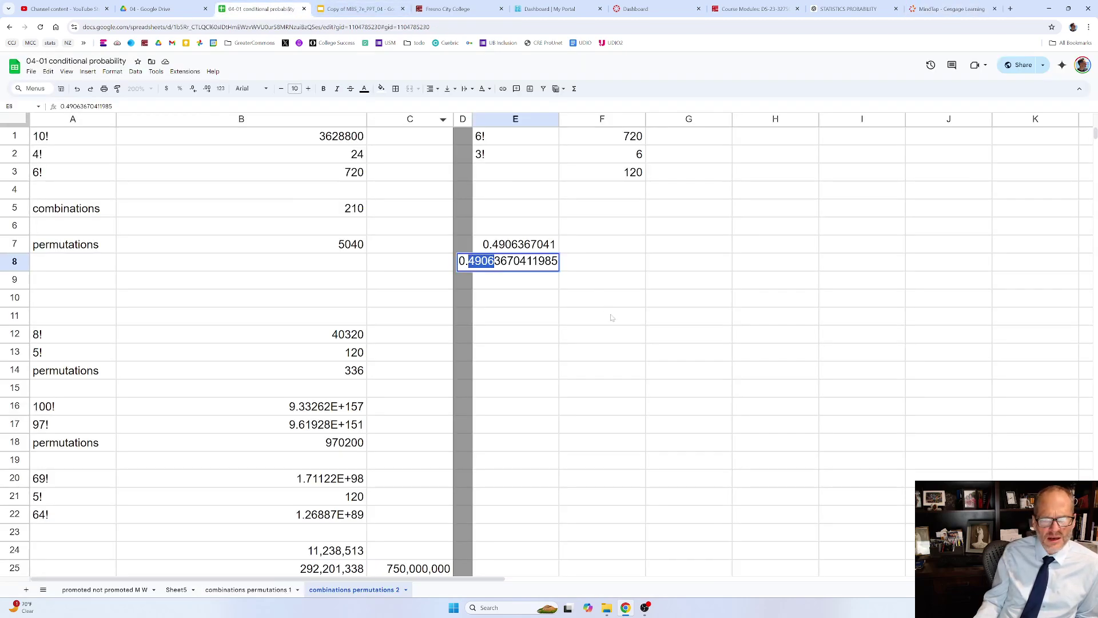
pyautogui.click(597, 303)
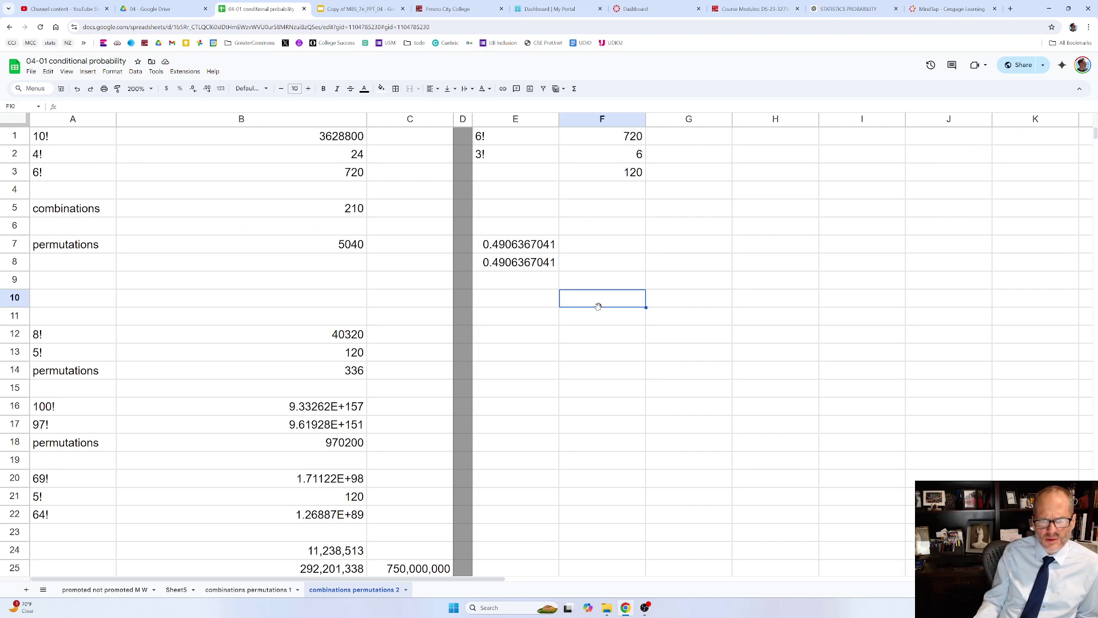
pyautogui.hotkey('ctrl', 'v')
pyautogui.click(704, 350)
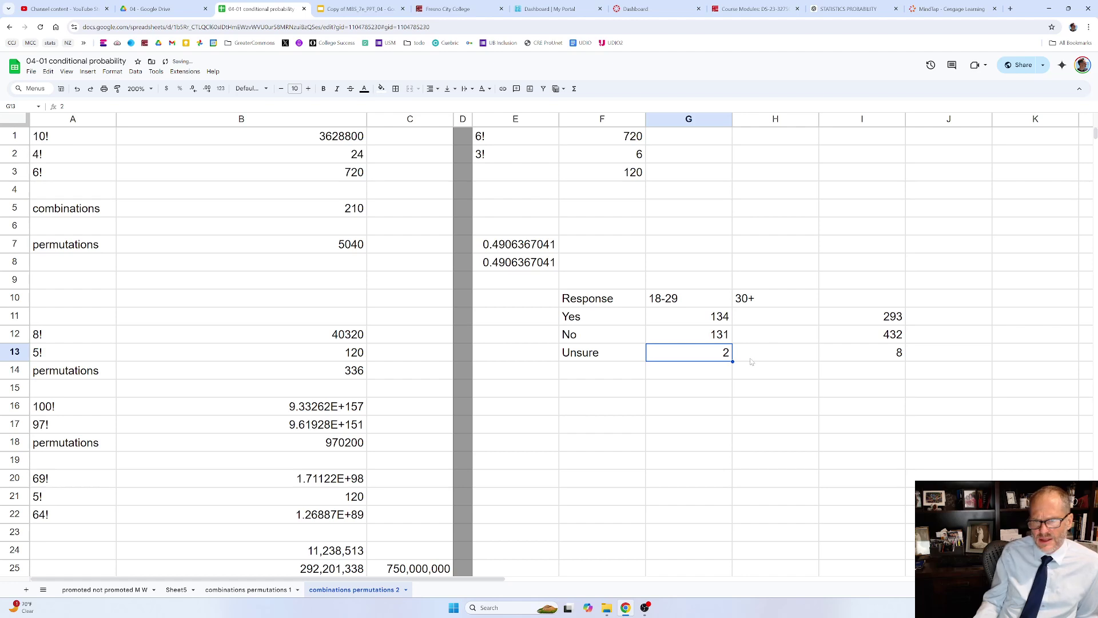
# Step: Move the 30+ response counts from column I into H11:H13 beneath the 30+ heading
pyautogui.moveTo(861, 318); pyautogui.dragTo(846, 371)
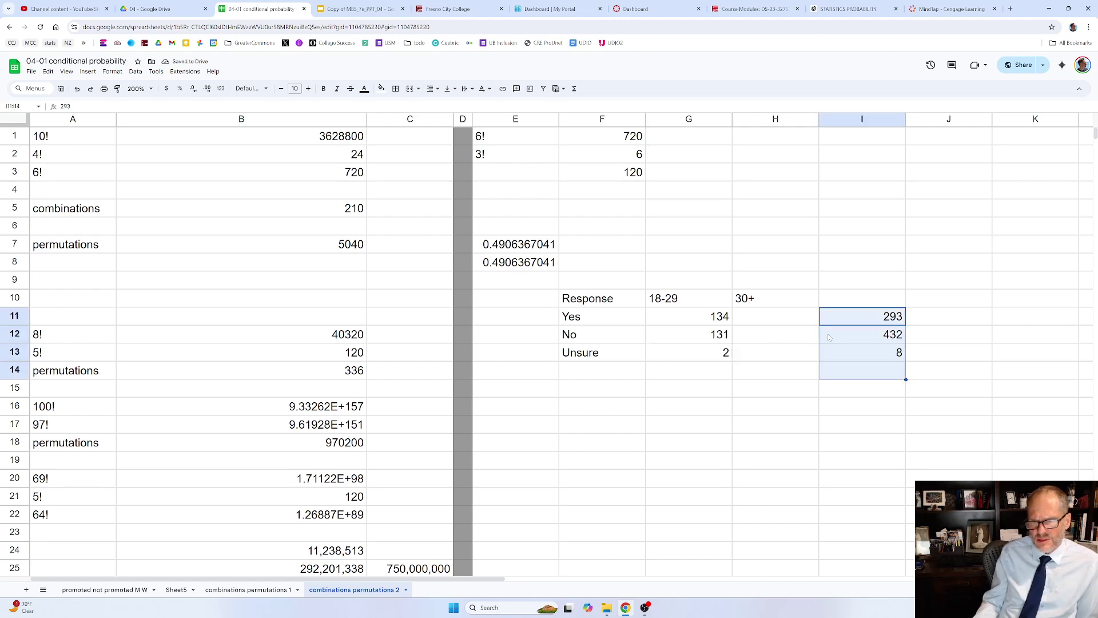
pyautogui.moveTo(819, 334); pyautogui.dragTo(775, 334)
pyautogui.click(715, 370)
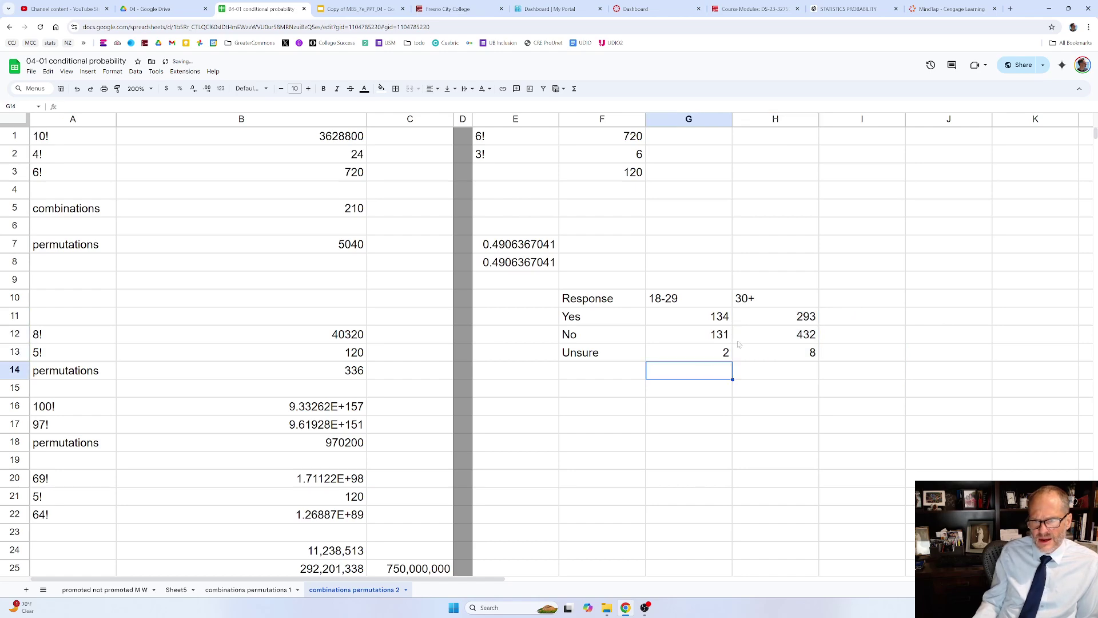
pyautogui.click(765, 369)
pyautogui.click(573, 88)
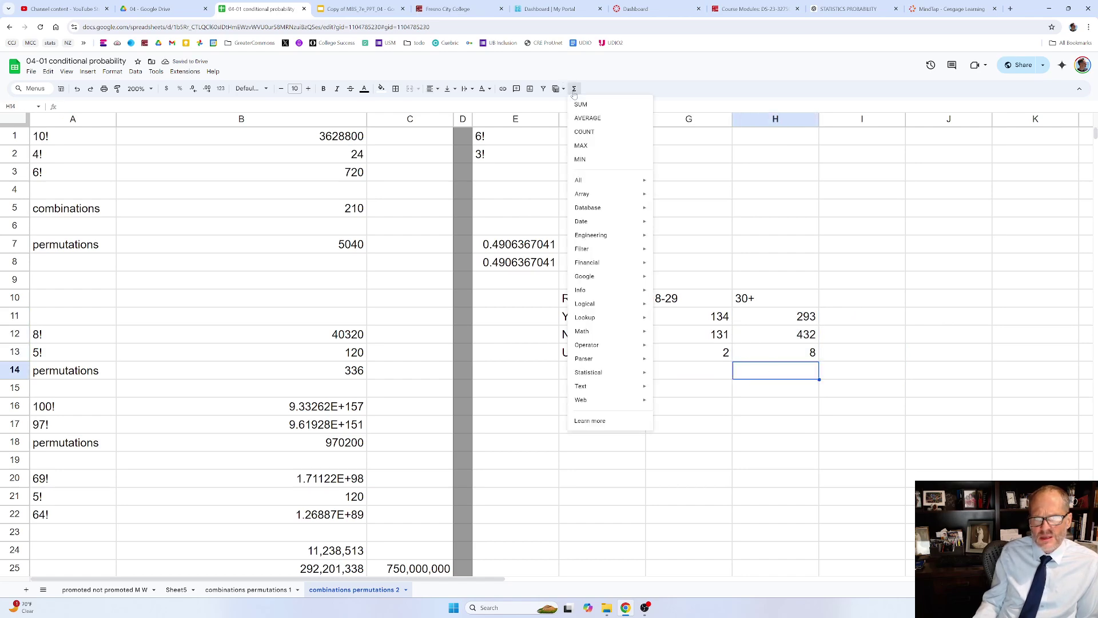
pyautogui.click(583, 104)
pyautogui.press('Return')
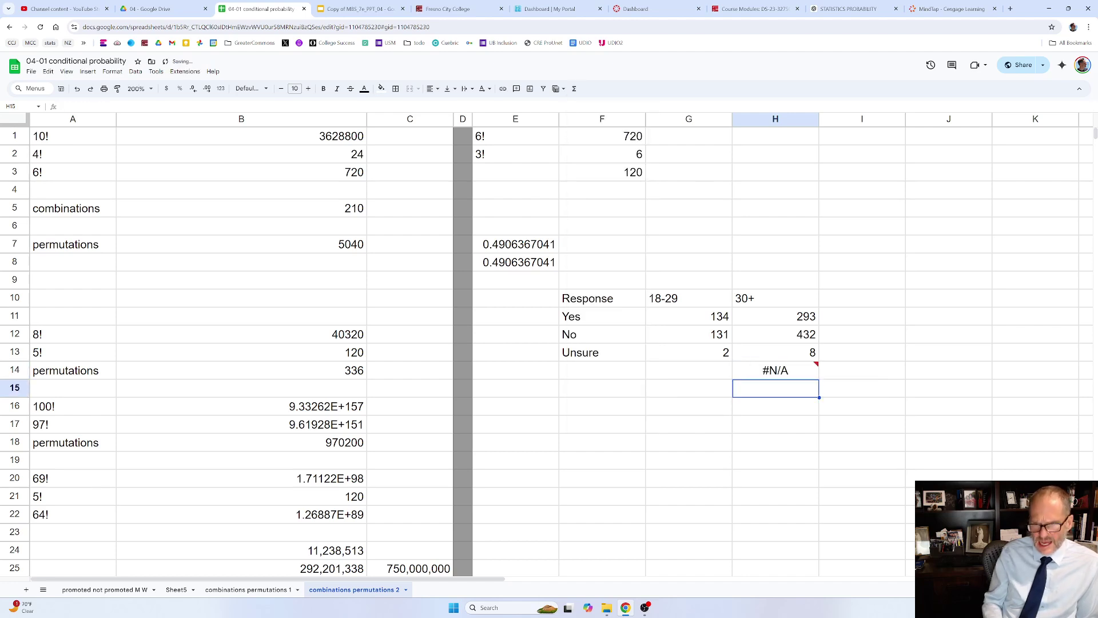
pyautogui.press('Up')
pyautogui.press('Up')
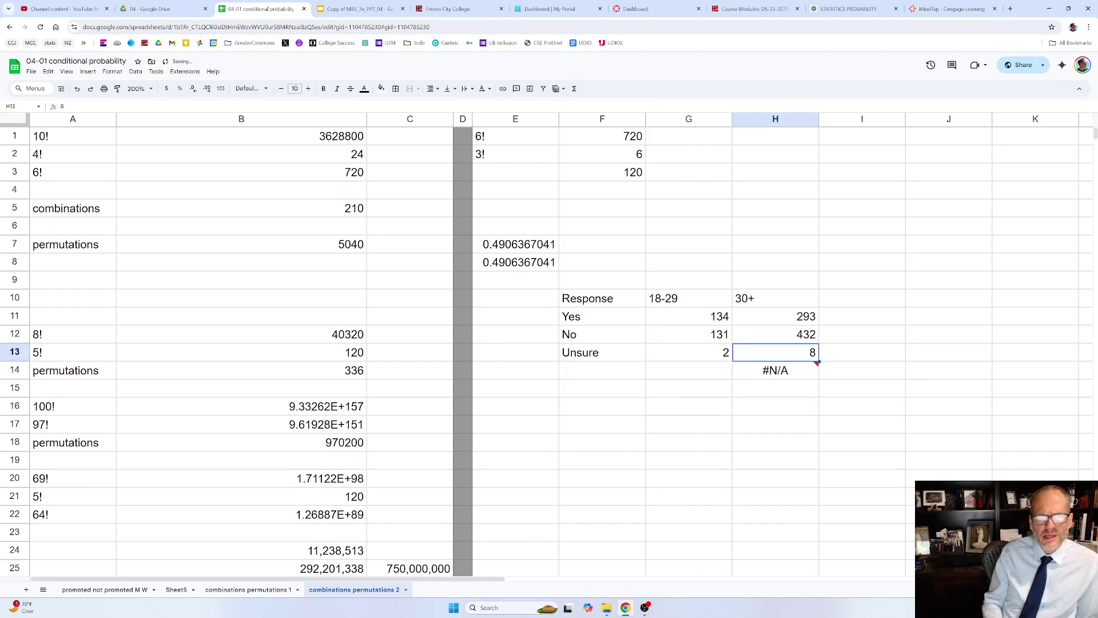
pyautogui.click(774, 370)
pyautogui.press('Delete')
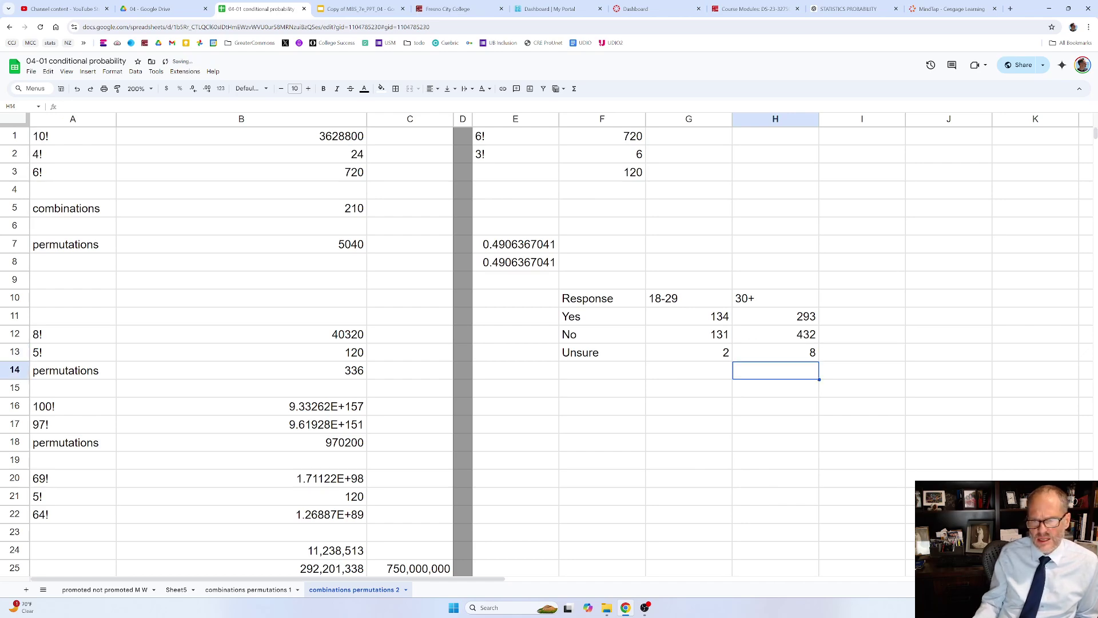
# Step: Total the 30+ responses in cell H14 with =SUM(H11:H13)
pyautogui.click(574, 89)
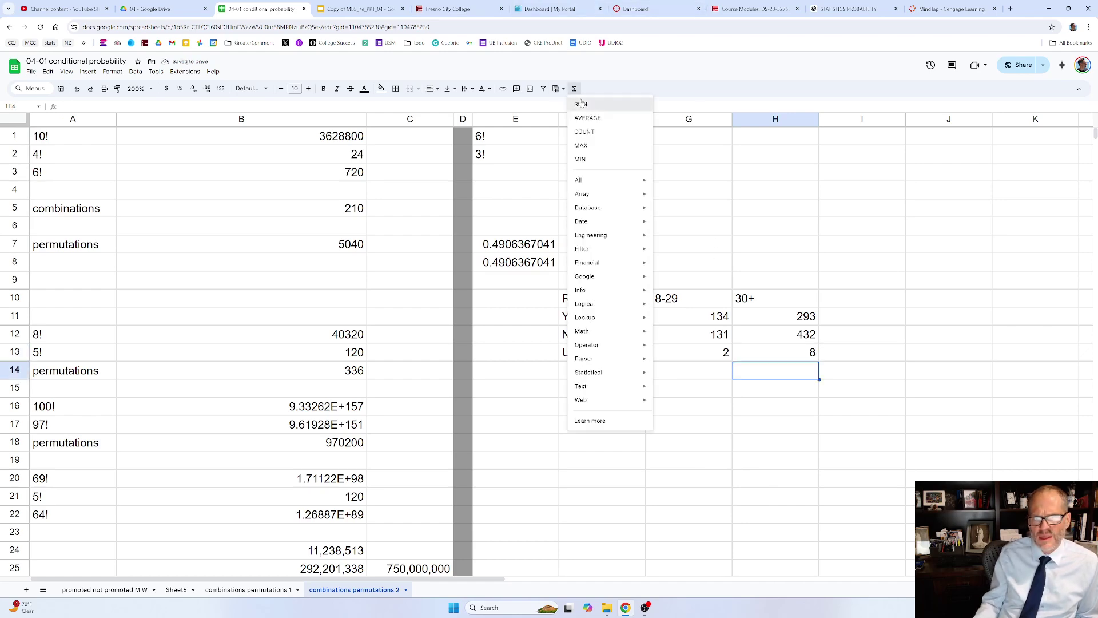
pyautogui.click(589, 104)
pyautogui.moveTo(792, 309); pyautogui.dragTo(798, 359)
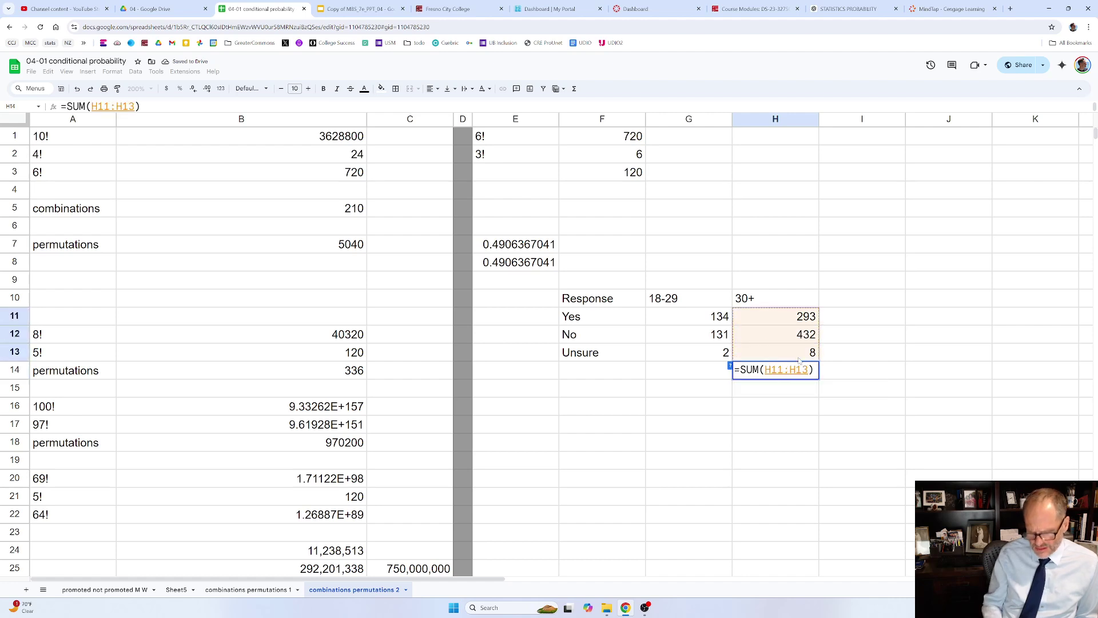
pyautogui.press('Return')
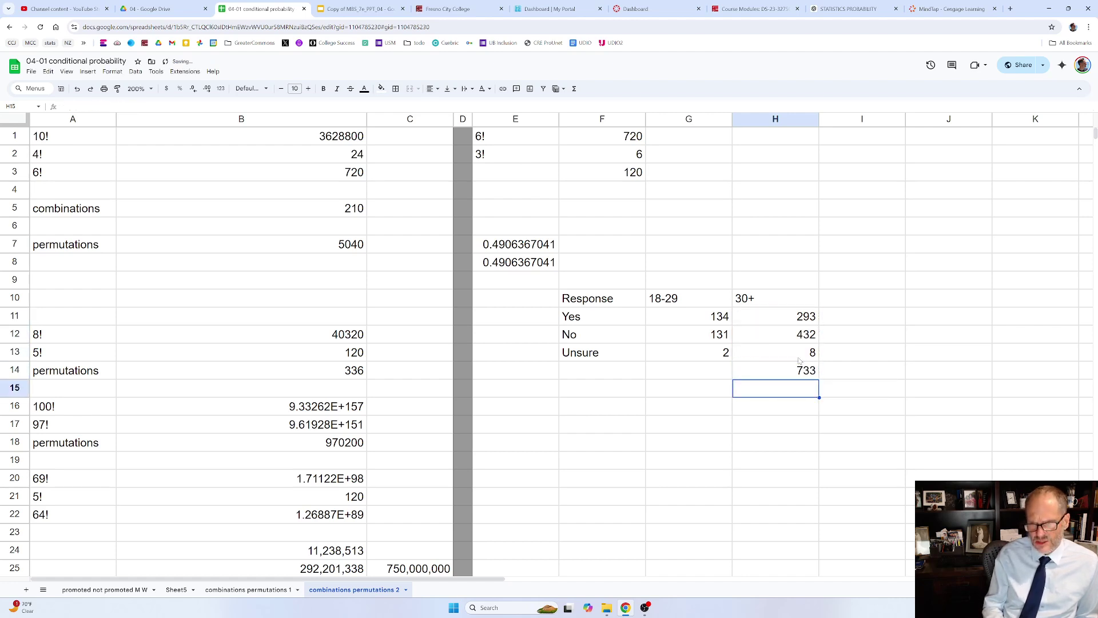
# Step: Calculate the 30+ probability of answering No in cell H15 with =H12/H14
pyautogui.write('=H12')
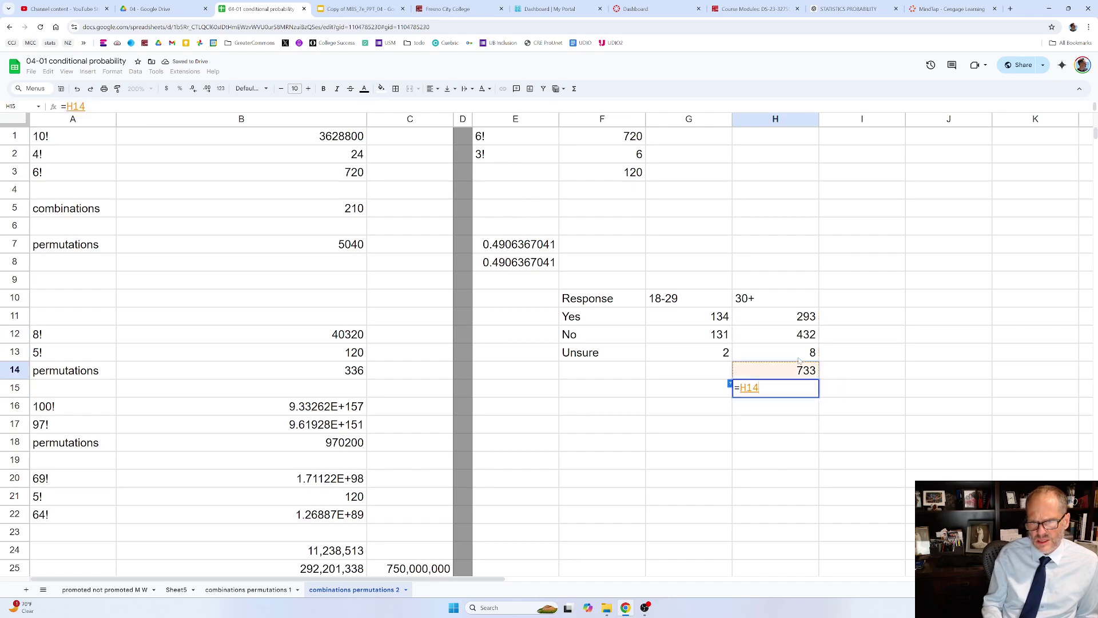
pyautogui.write('/H16')
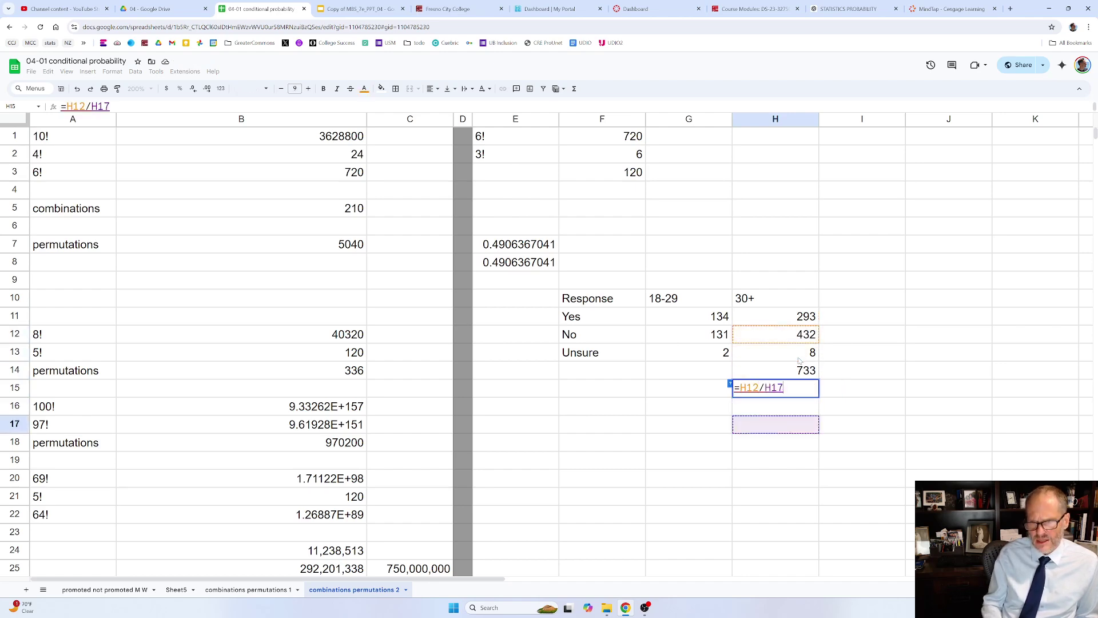
pyautogui.press('BackSpace')
pyautogui.write('4')
pyautogui.press('Return')
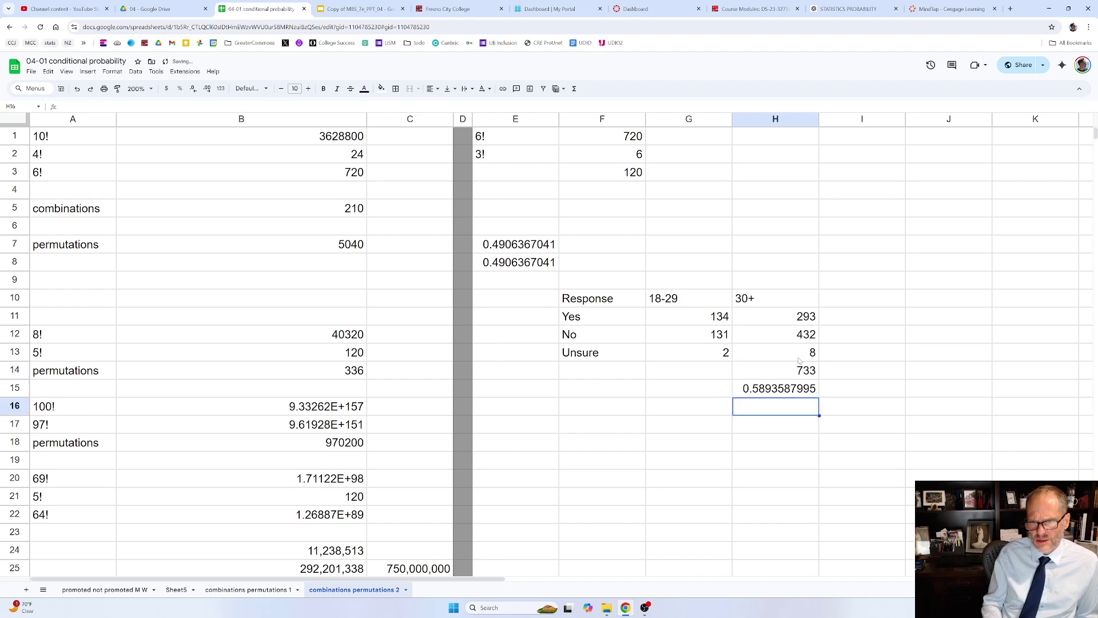
# Step: Copy the probability in H15 and paste it into H16 as values only
pyautogui.click(789, 393)
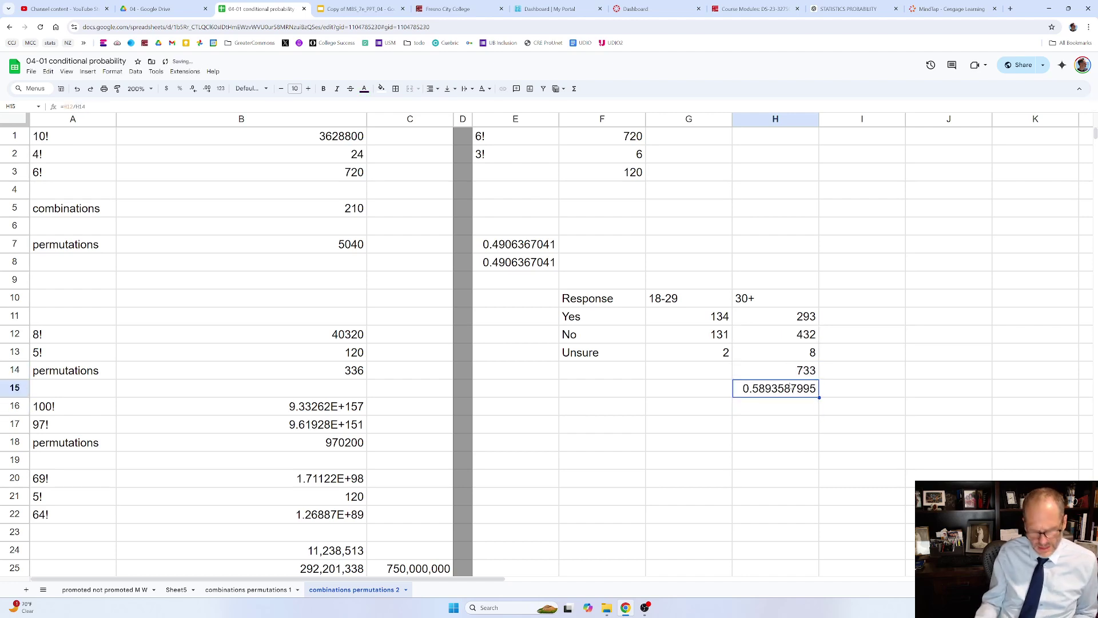
pyautogui.hotkey('ctrl', 'c')
pyautogui.rightClick(791, 405)
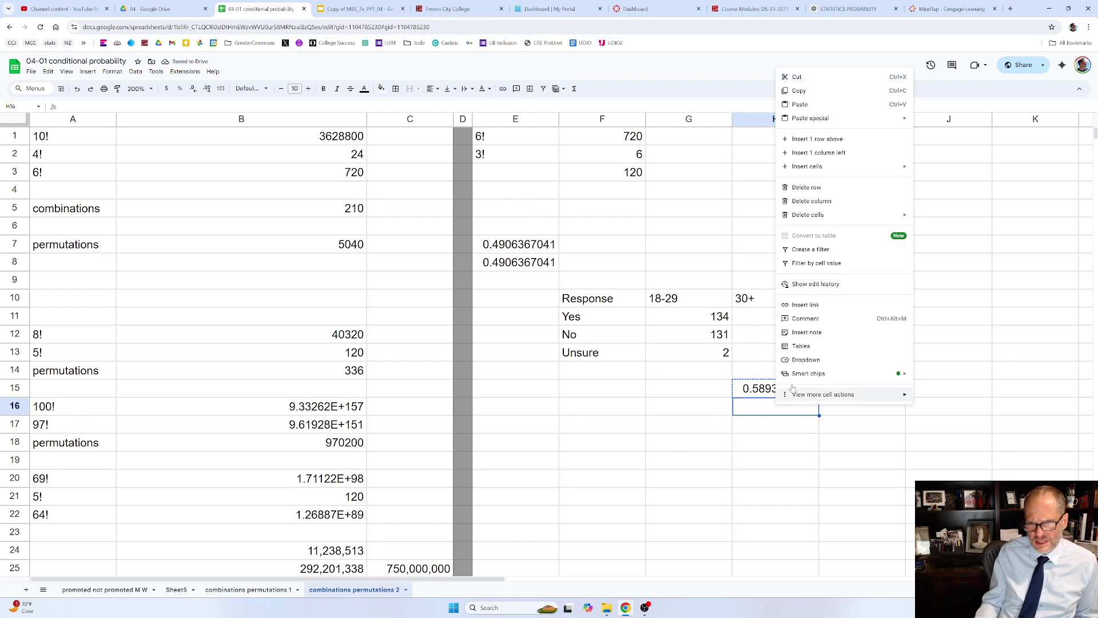
pyautogui.moveTo(818, 121)
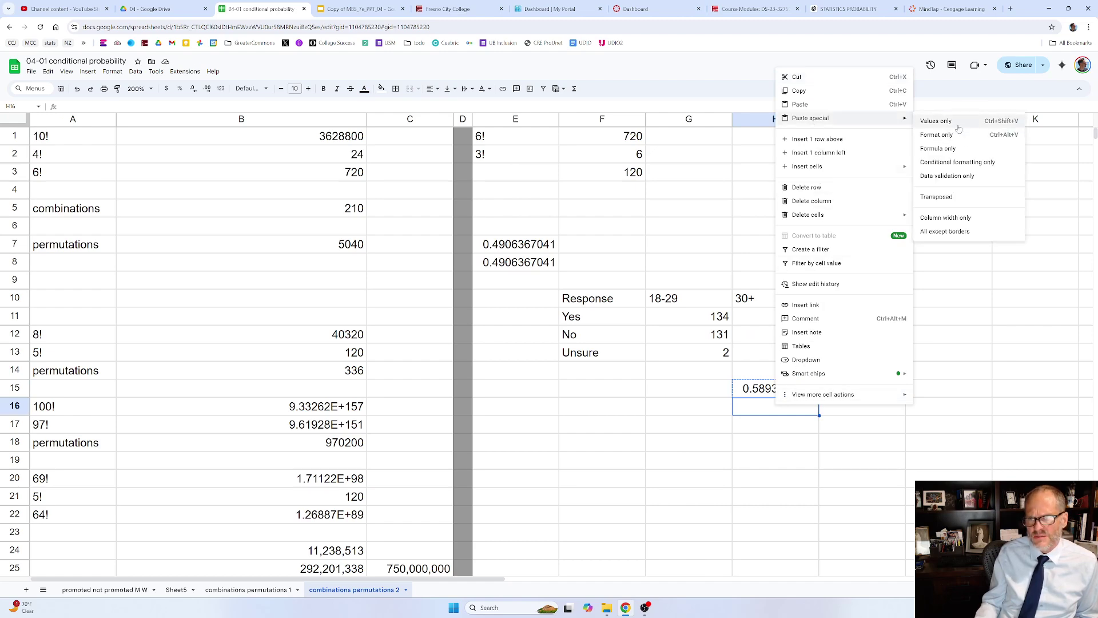
pyautogui.click(936, 121)
# Step: Open the full value in H16 and copy its first four decimal places, .5893
pyautogui.doubleClick(752, 413)
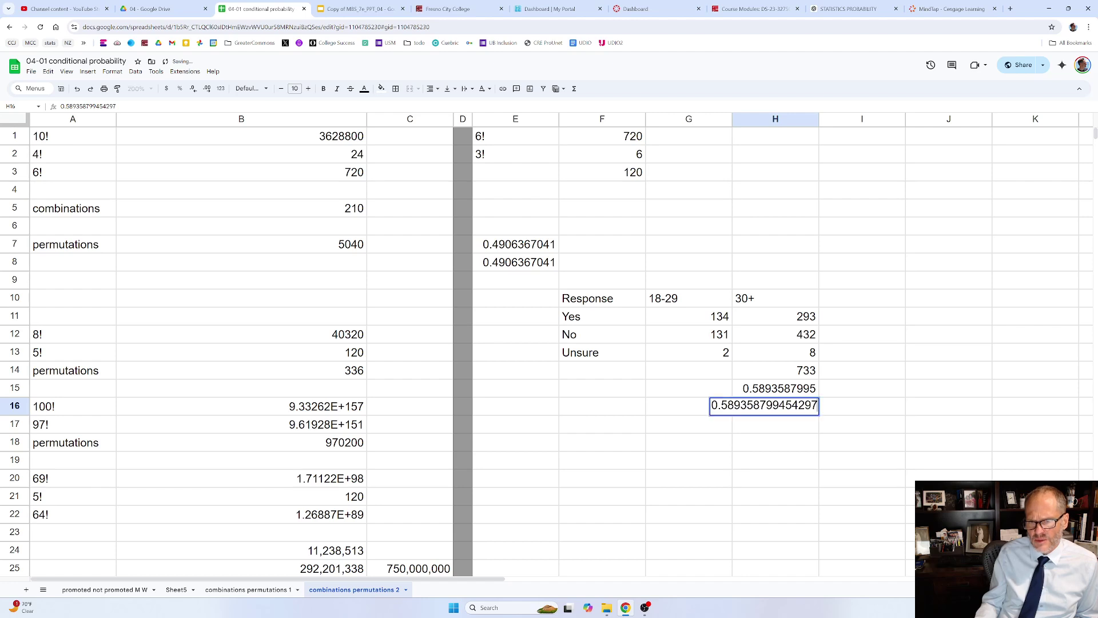
pyautogui.hotkey('shift', 'Right')
pyautogui.hotkey('shift', 'Right')
pyautogui.hotkey('shift', 'Right')
pyautogui.hotkey('shift', 'Right')
pyautogui.hotkey('shift', 'Right')
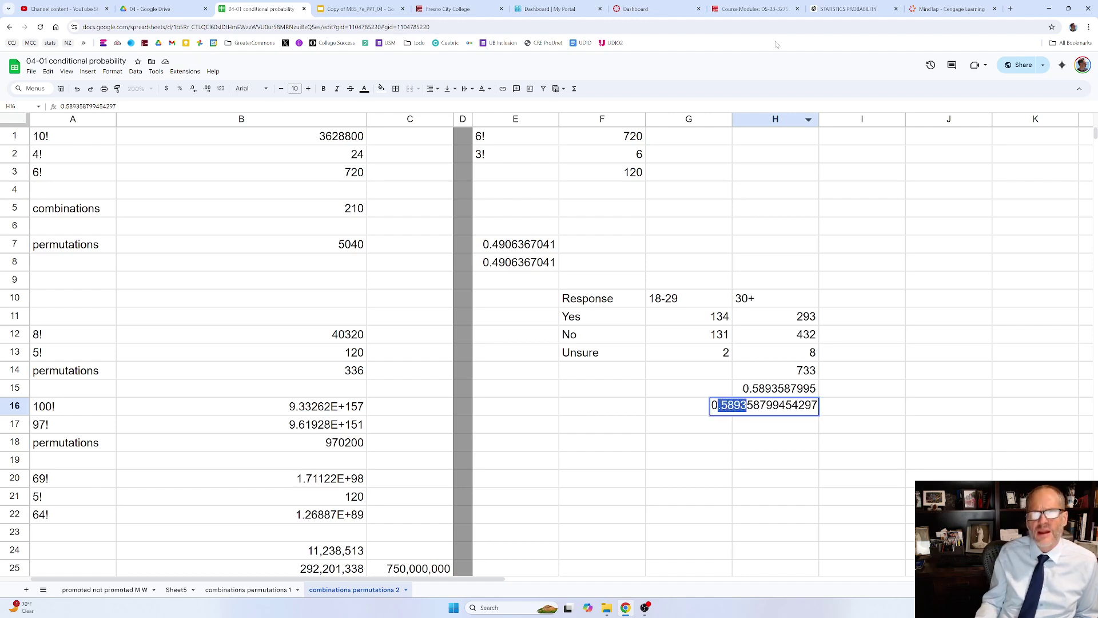
# Step: Return to MindTap and enter .5893 as the answer to part b of question 4
pyautogui.click(938, 9)
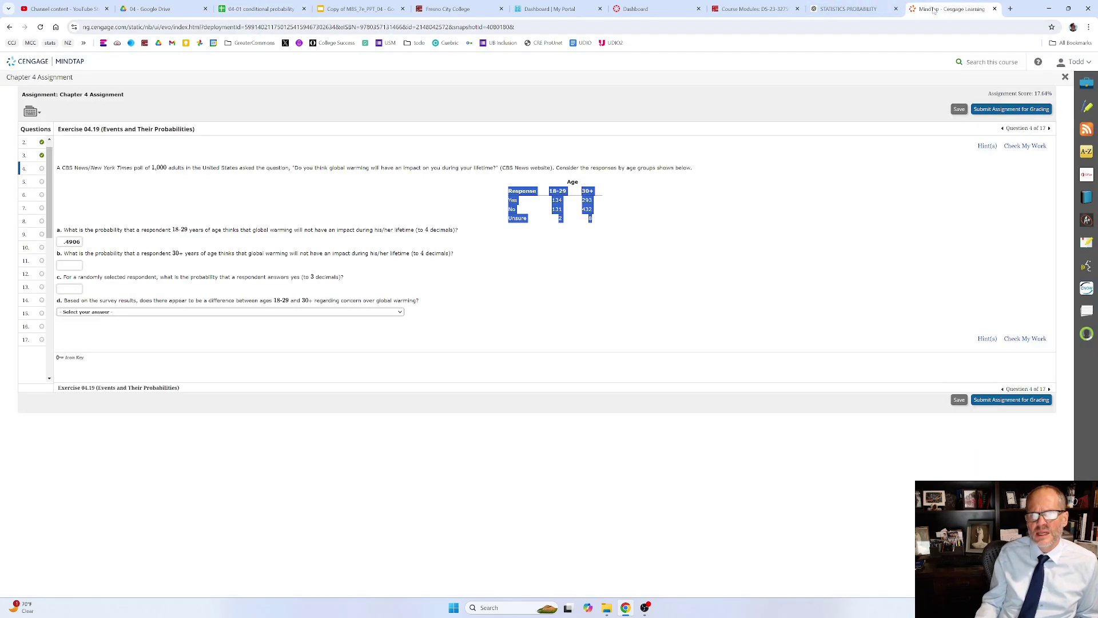
pyautogui.click(80, 265)
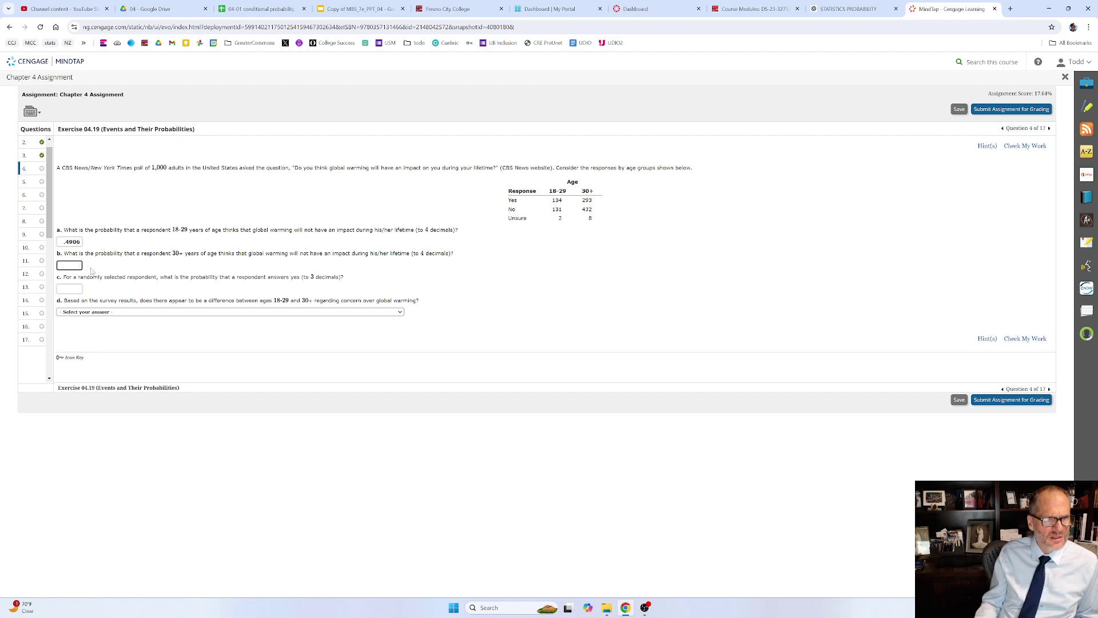
pyautogui.hotkey('ctrl', 'v')
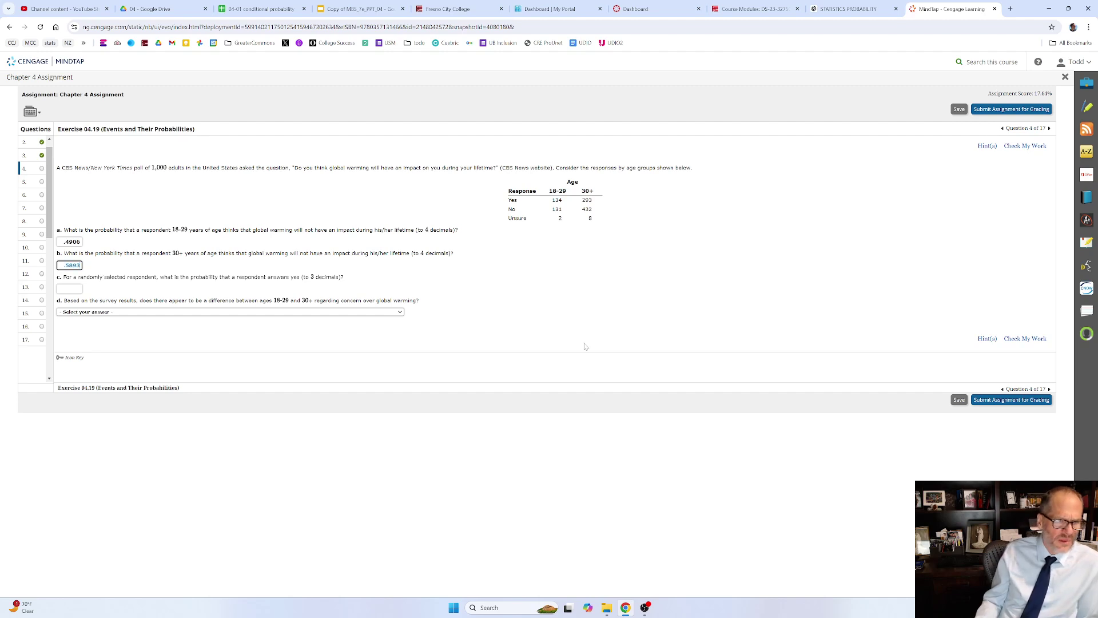
pyautogui.click(652, 367)
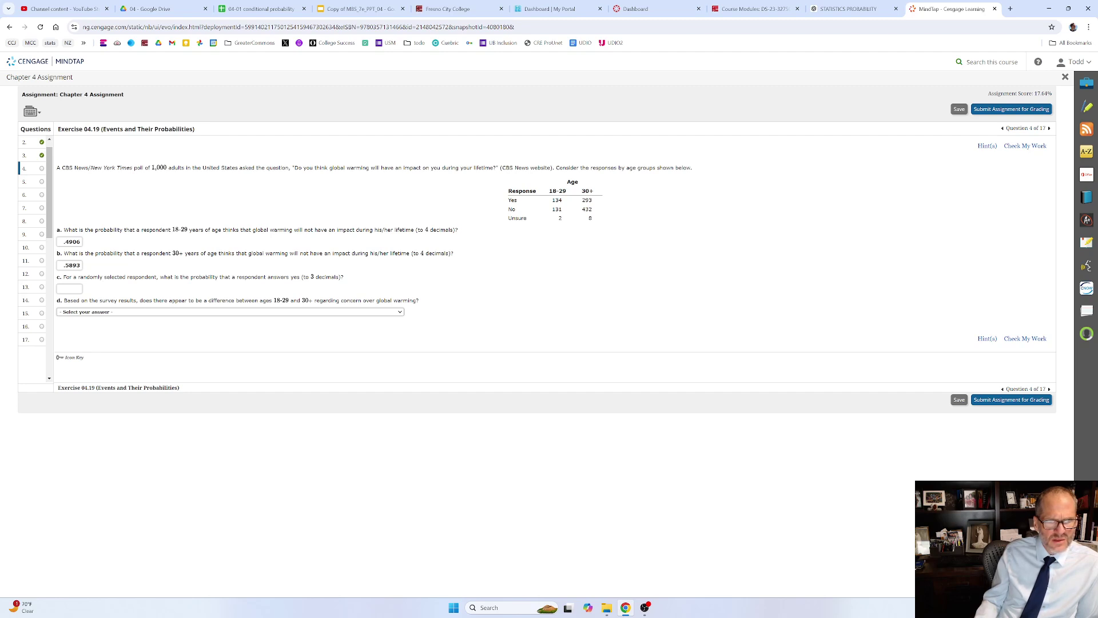
# Step: Switch back to the Google Sheets spreadsheet and total the Yes responses in cell I11 with =SUM(G11:H11)
pyautogui.click(80, 288)
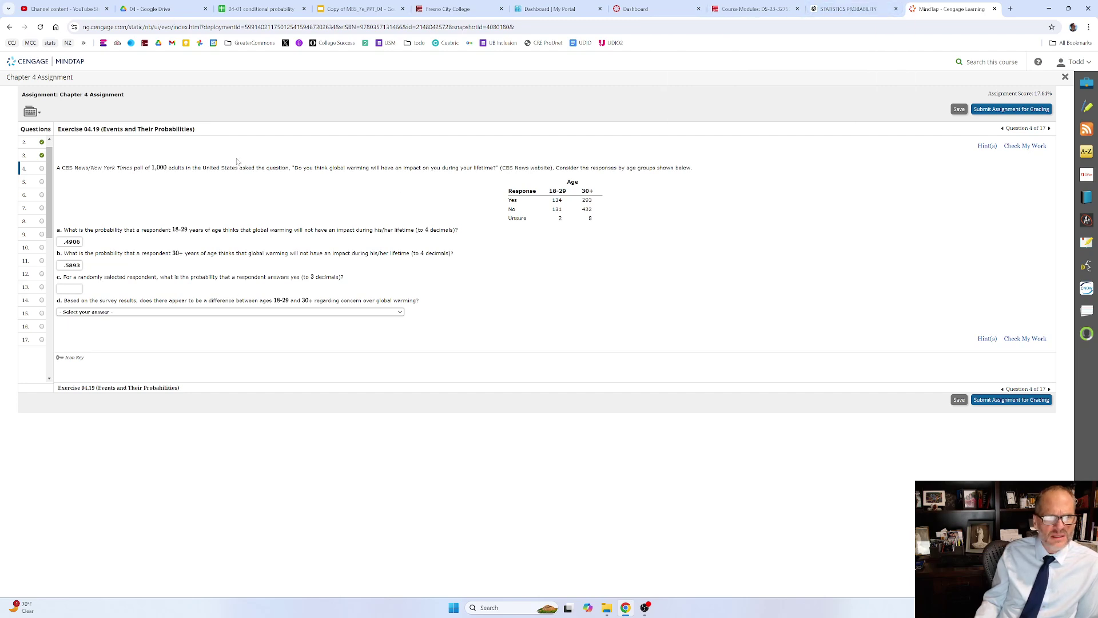
pyautogui.click(271, 10)
pyautogui.click(708, 324)
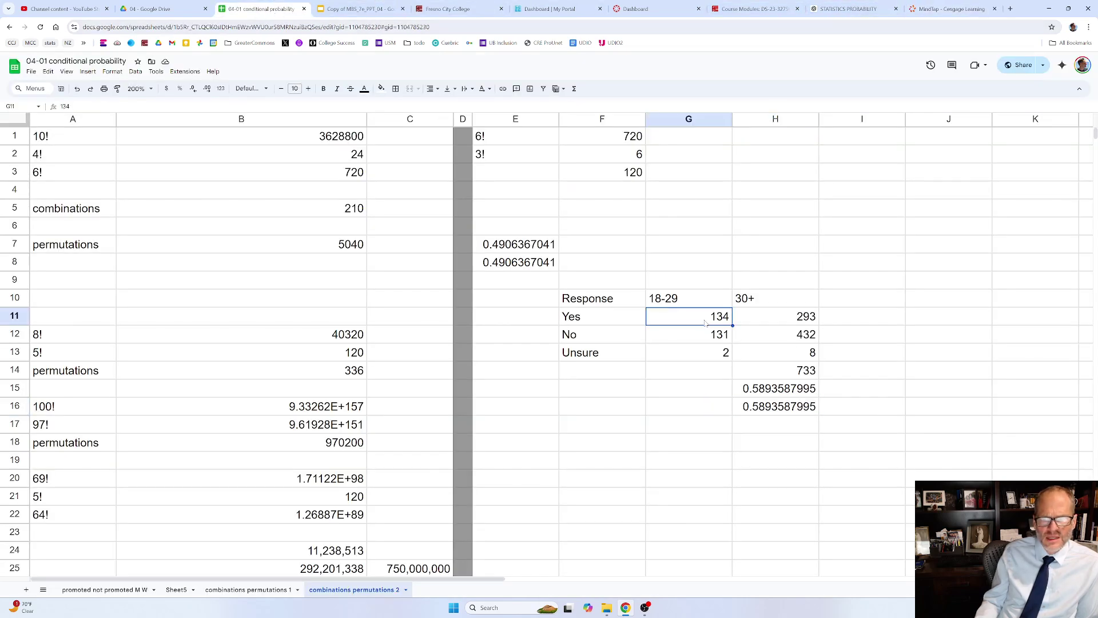
pyautogui.click(840, 327)
pyautogui.click(572, 90)
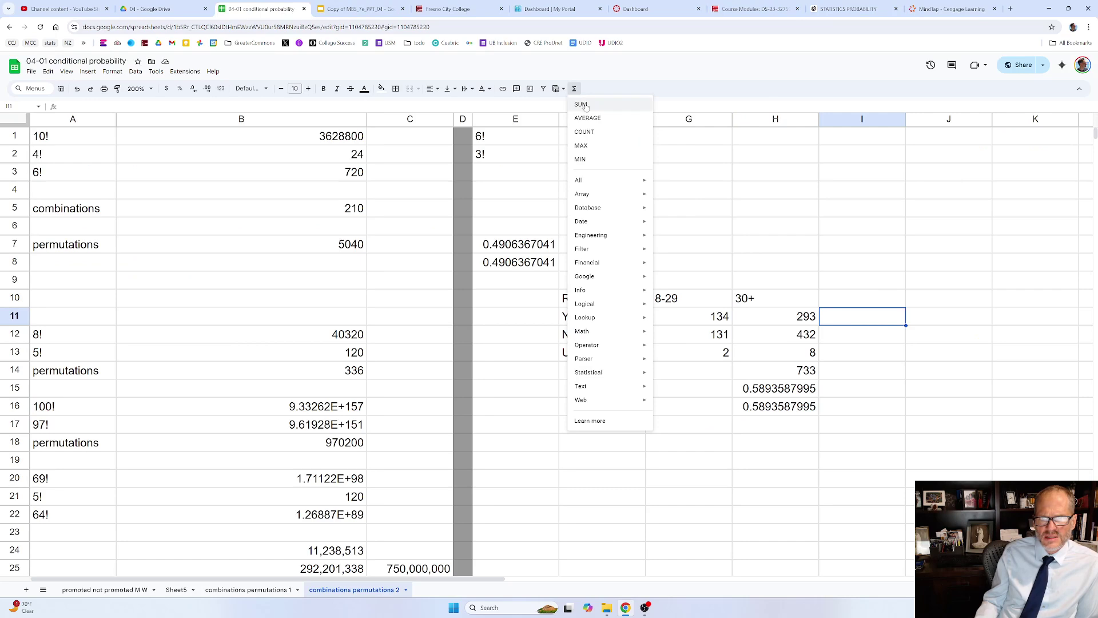
pyautogui.click(580, 105)
pyautogui.moveTo(766, 324); pyautogui.dragTo(703, 315)
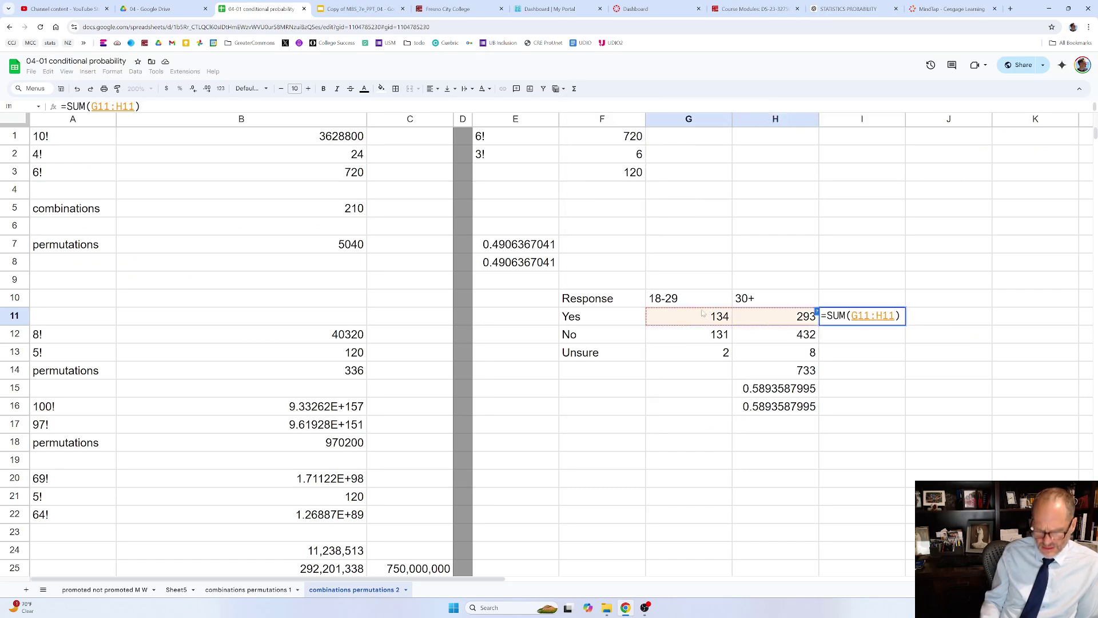
pyautogui.press('Return')
# Step: Calculate the overall probability of a Yes answer in cell J11 with =I11/1000
pyautogui.press('Up')
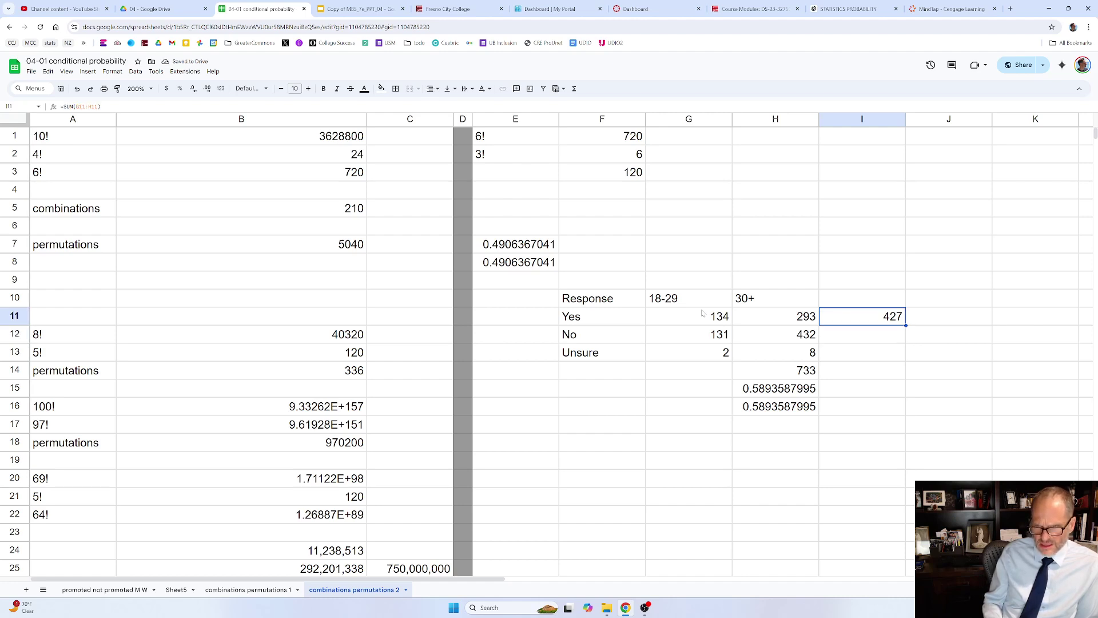
pyautogui.press('Right')
pyautogui.write('=')
pyautogui.press('Left')
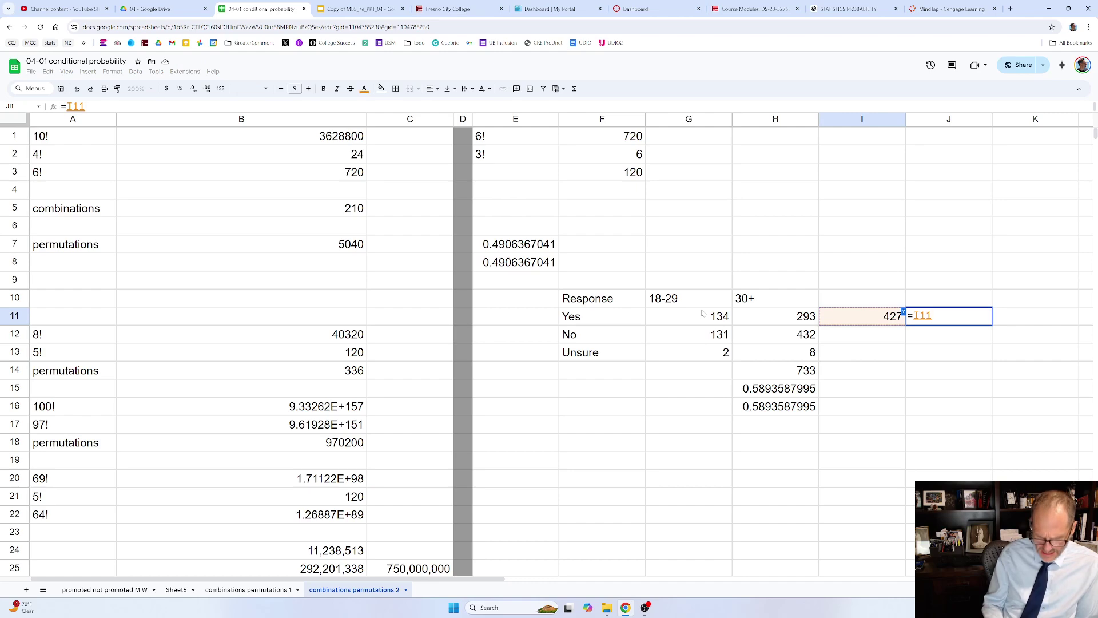
pyautogui.write('/1000')
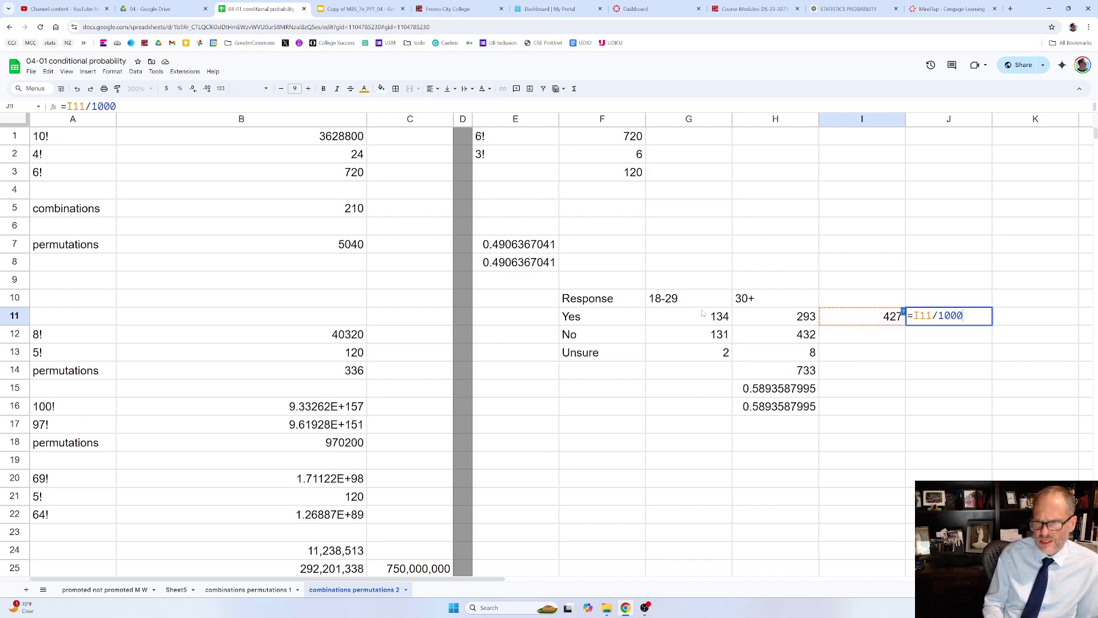
pyautogui.press('Return')
pyautogui.press('Up')
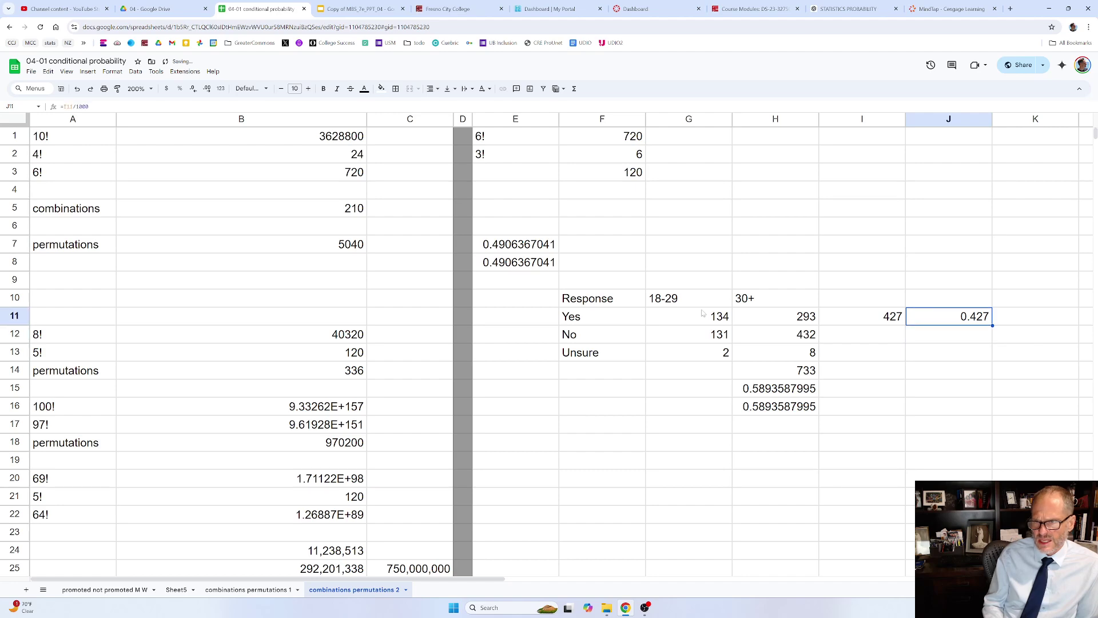
# Step: Return to MindTap and enter .427 as the answer to part c of question 4
pyautogui.click(948, 10)
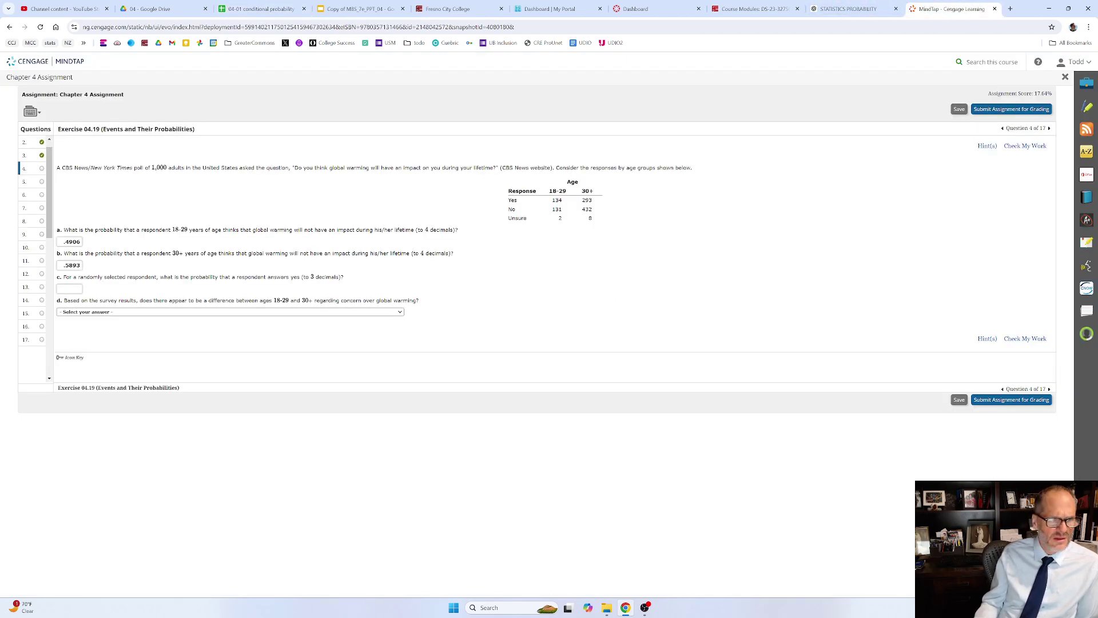
pyautogui.click(69, 289)
pyautogui.write('.427')
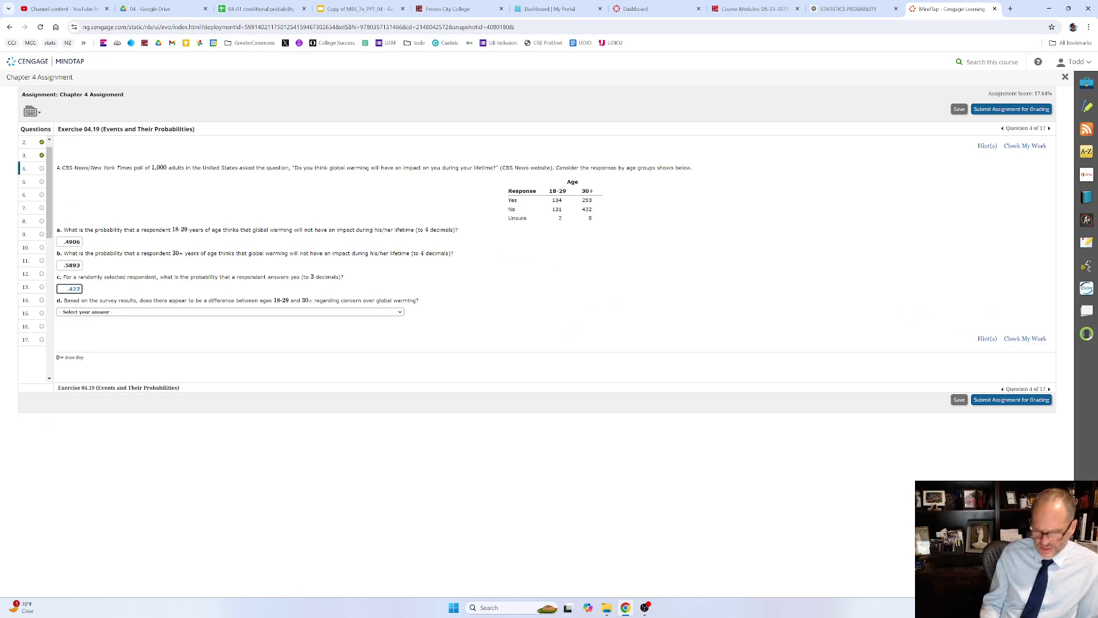
# Step: Extend the part c answer of question 4 to .4270 and review the entries for parts a and b
pyautogui.write('0')
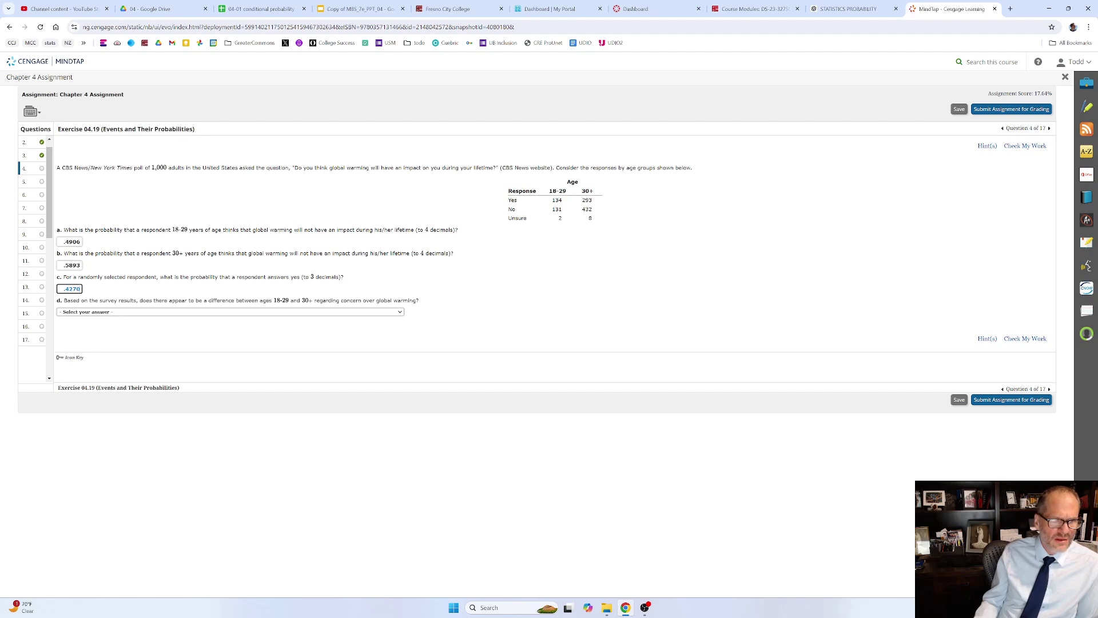
pyautogui.hotkey('shift', 'Tab')
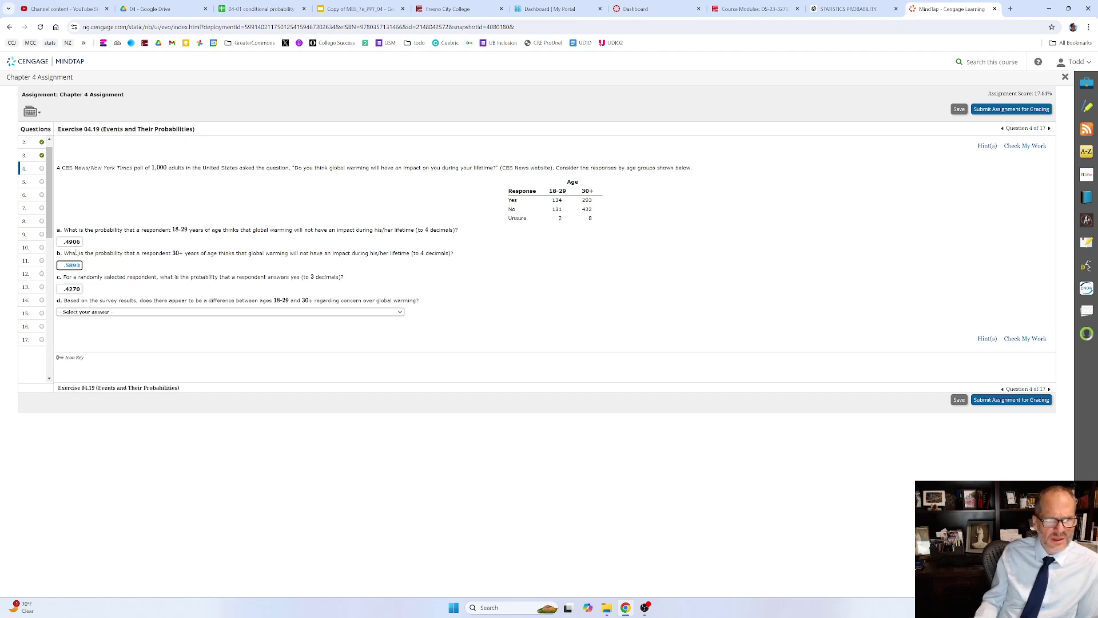
pyautogui.hotkey('shift', 'Tab')
pyautogui.press('Tab')
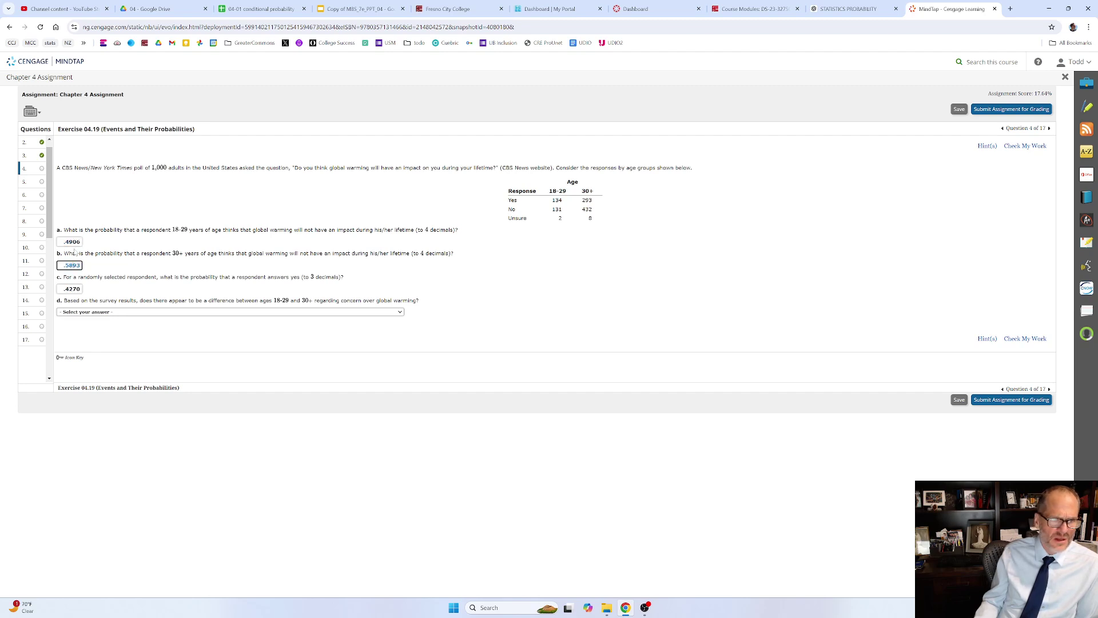
pyautogui.hotkey('shift', 'Tab')
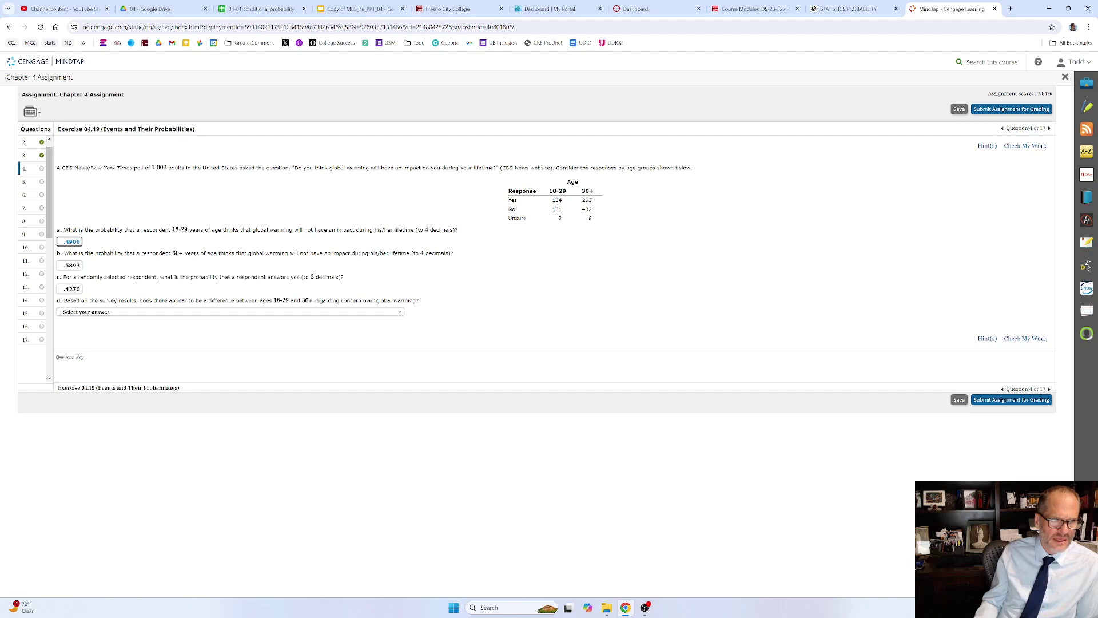
pyautogui.click(86, 288)
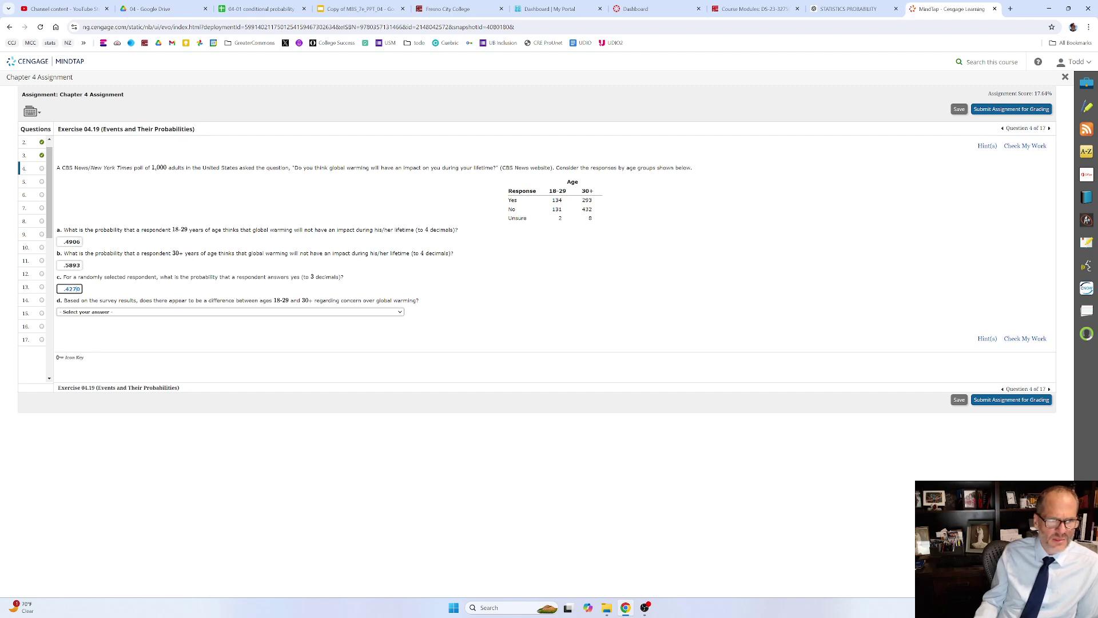
# Step: Answer part d that older respondents are less concerned about global warming being a threat in their lifetime than younger respondents, and check the work
pyautogui.click(109, 313)
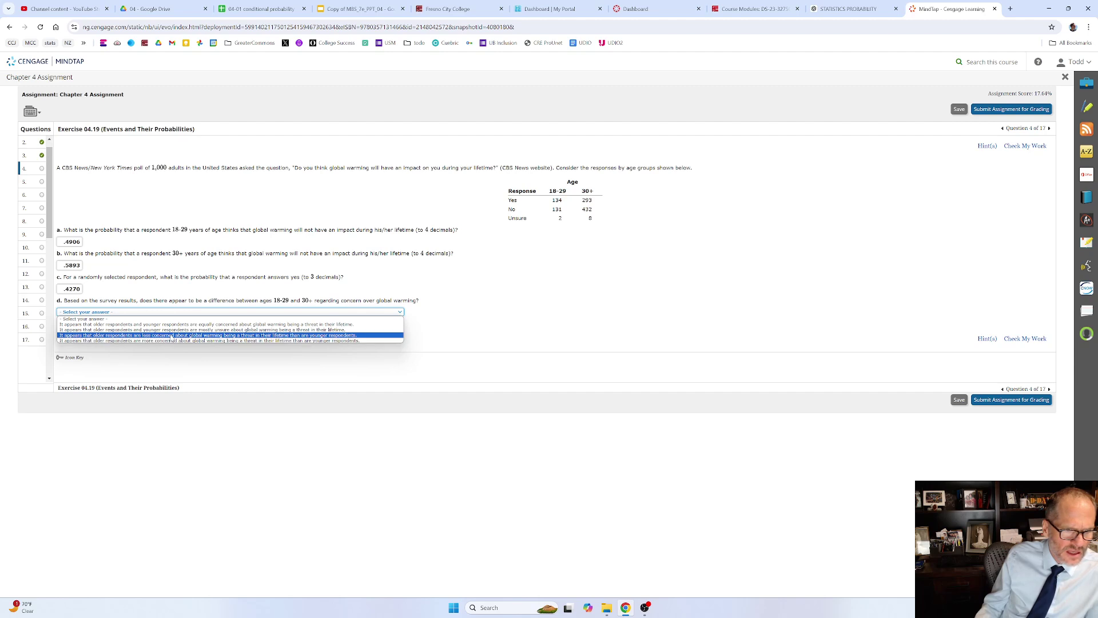
pyautogui.click(171, 336)
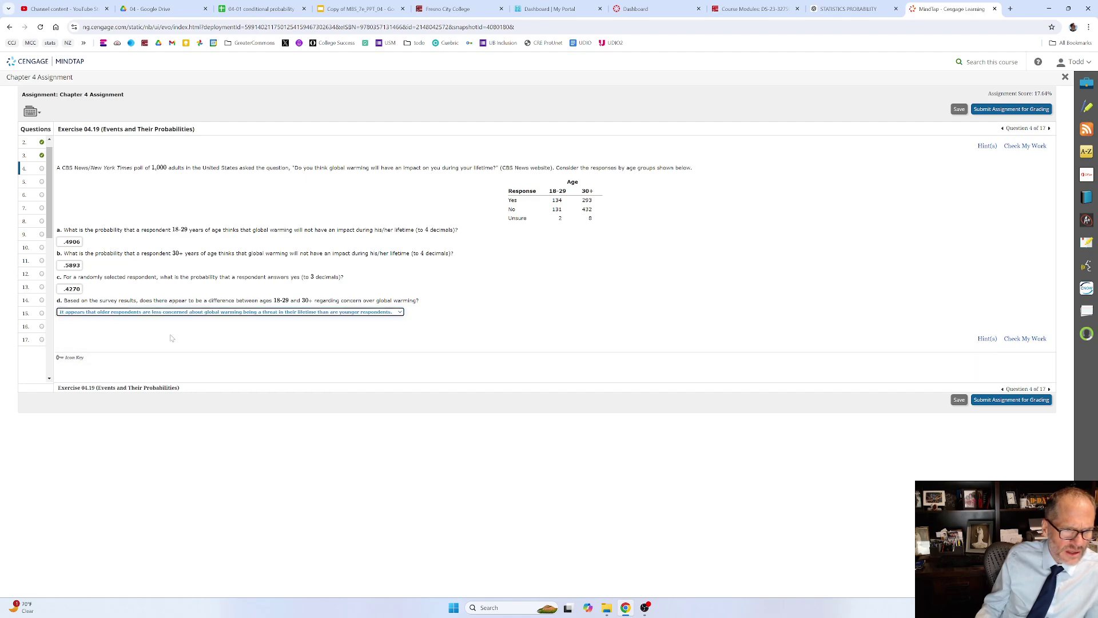
pyautogui.click(1030, 339)
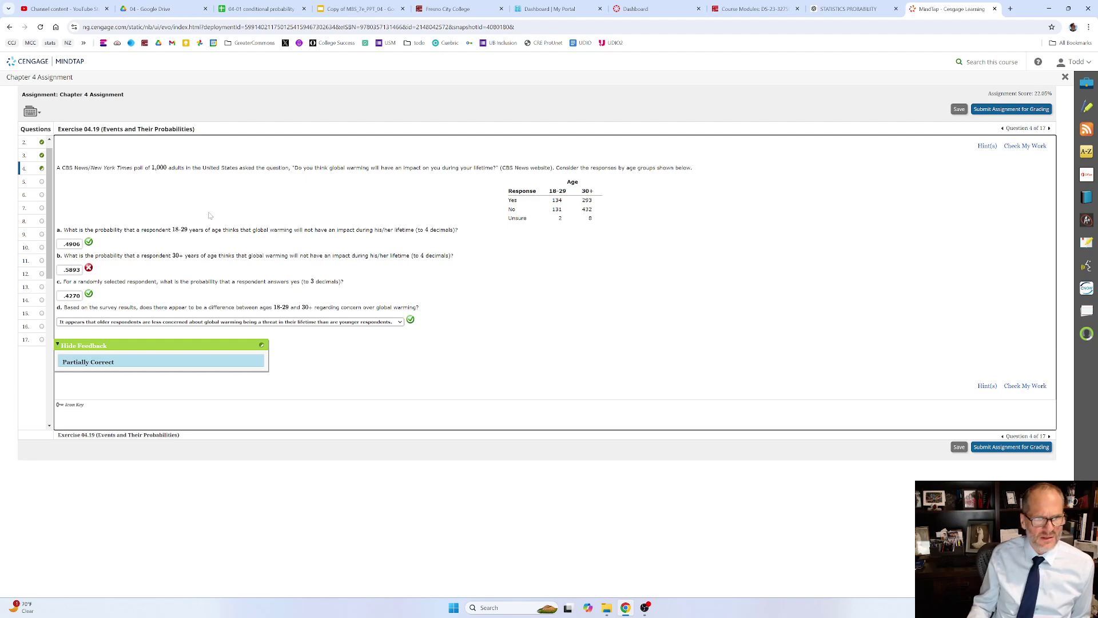
# Step: Open Snipping Tool and capture the poll question from its introduction and response table through the part d answer
pyautogui.hotkey('alt', 'Tab')
pyautogui.hotkey('alt', 'Tab')
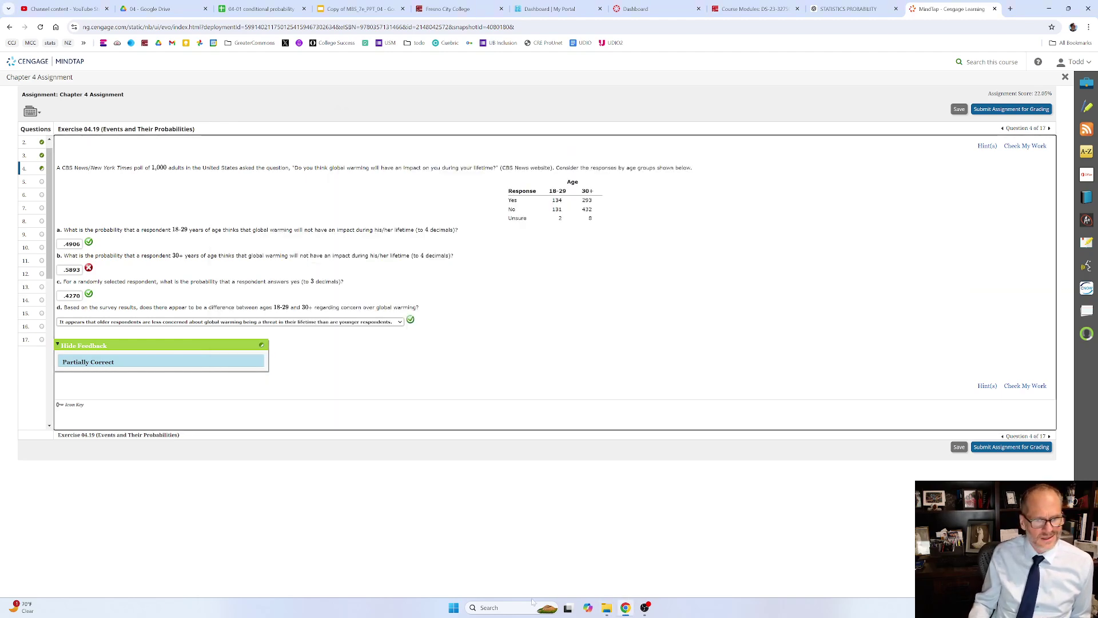
pyautogui.click(512, 608)
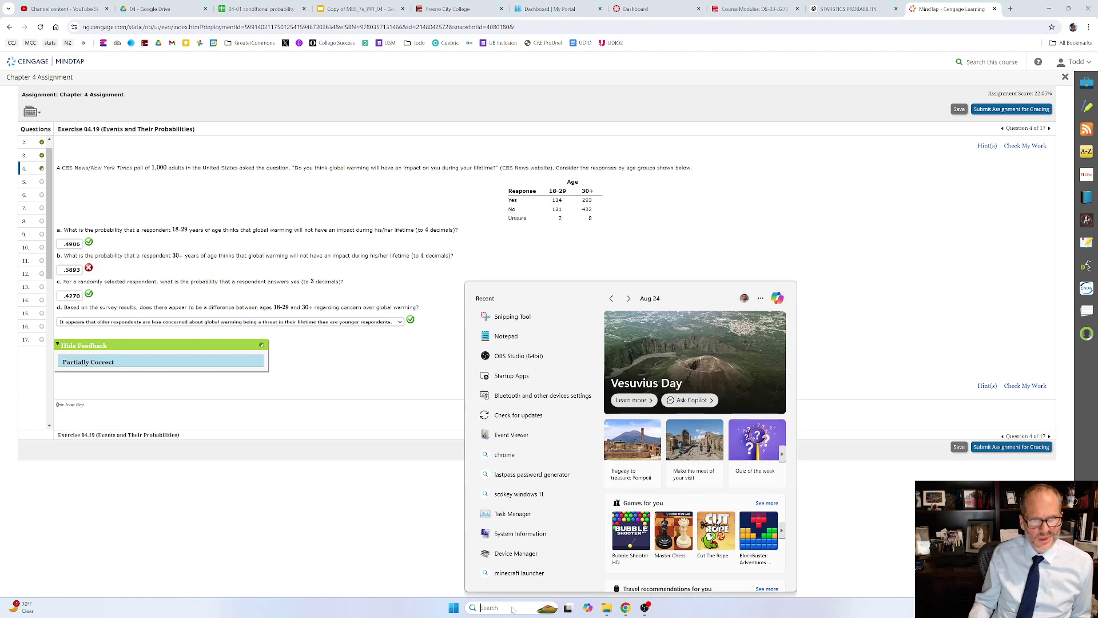
pyautogui.click(509, 316)
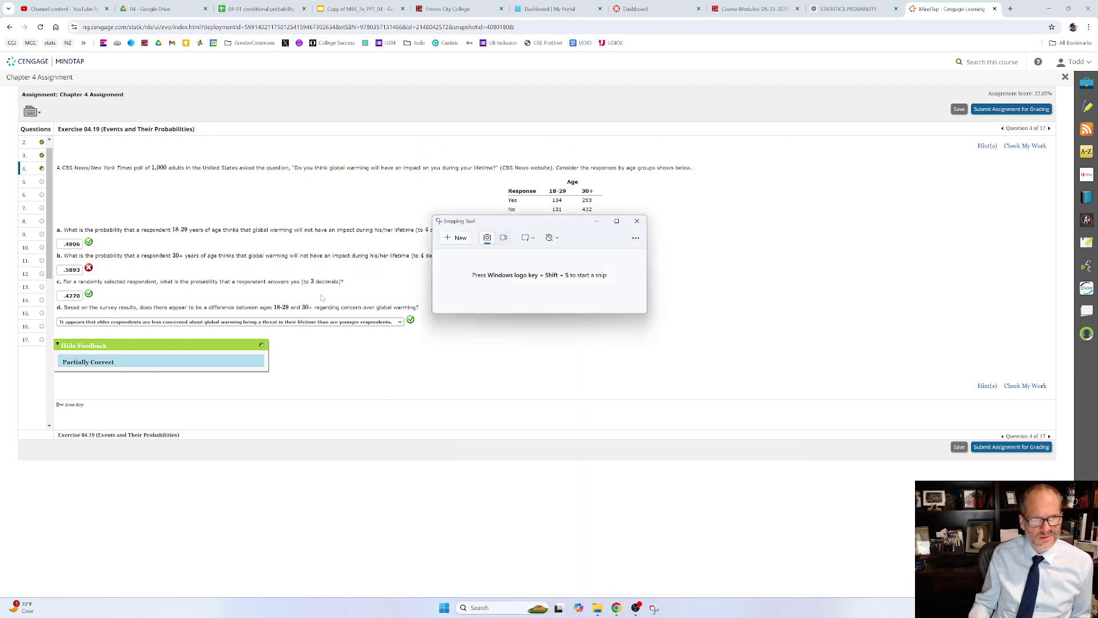
pyautogui.click(457, 238)
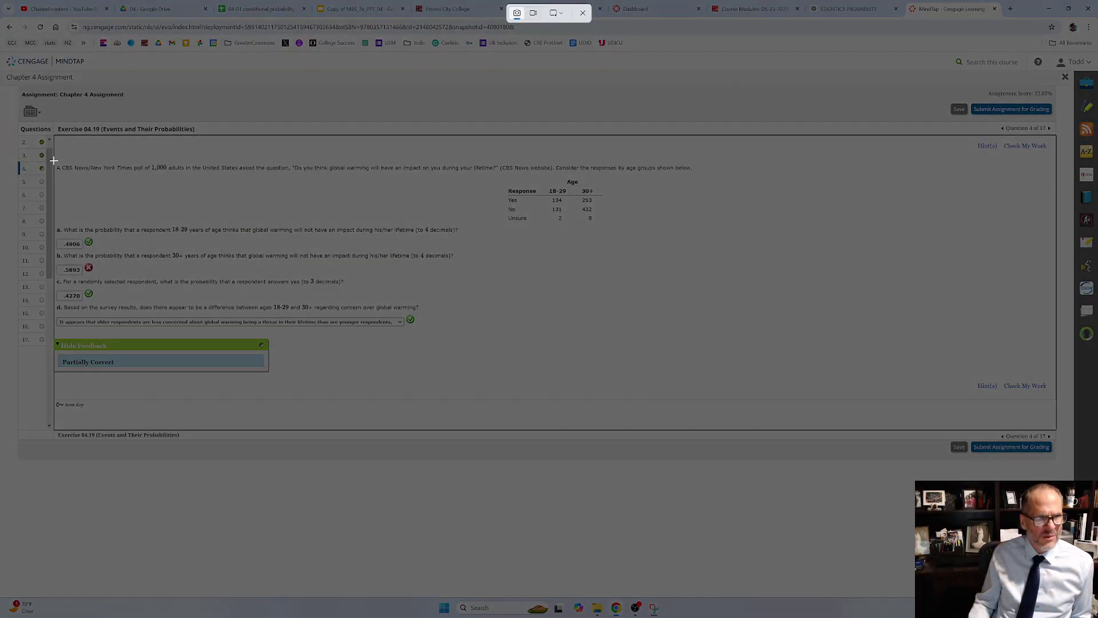
pyautogui.moveTo(53, 160); pyautogui.dragTo(696, 339)
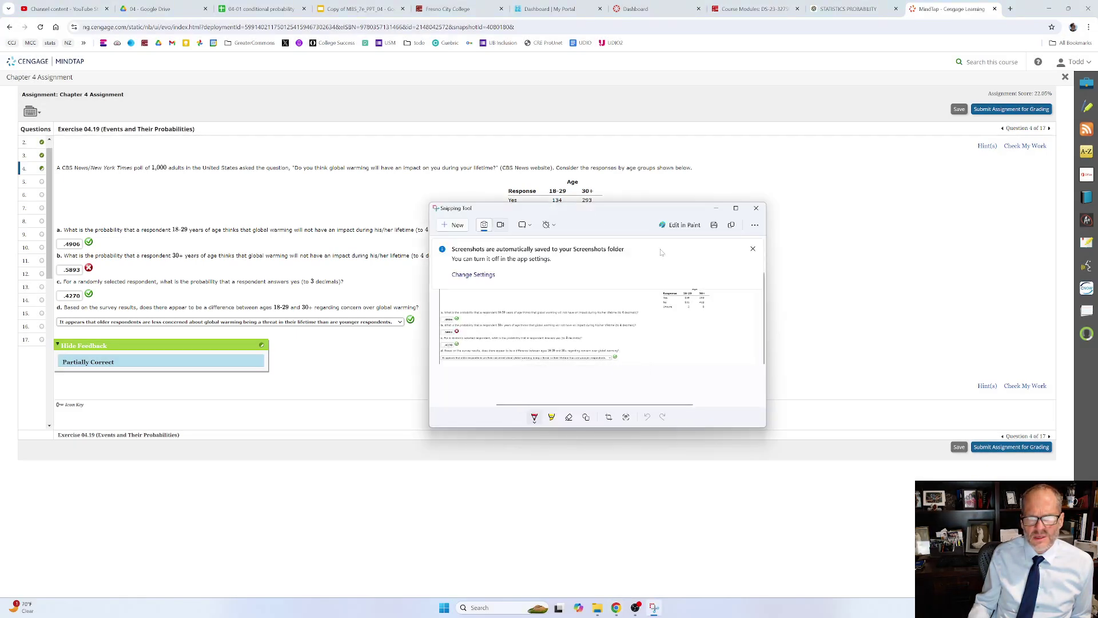
# Step: Save the snip as temp.png in the Downloads folder, replacing the existing file
pyautogui.click(714, 226)
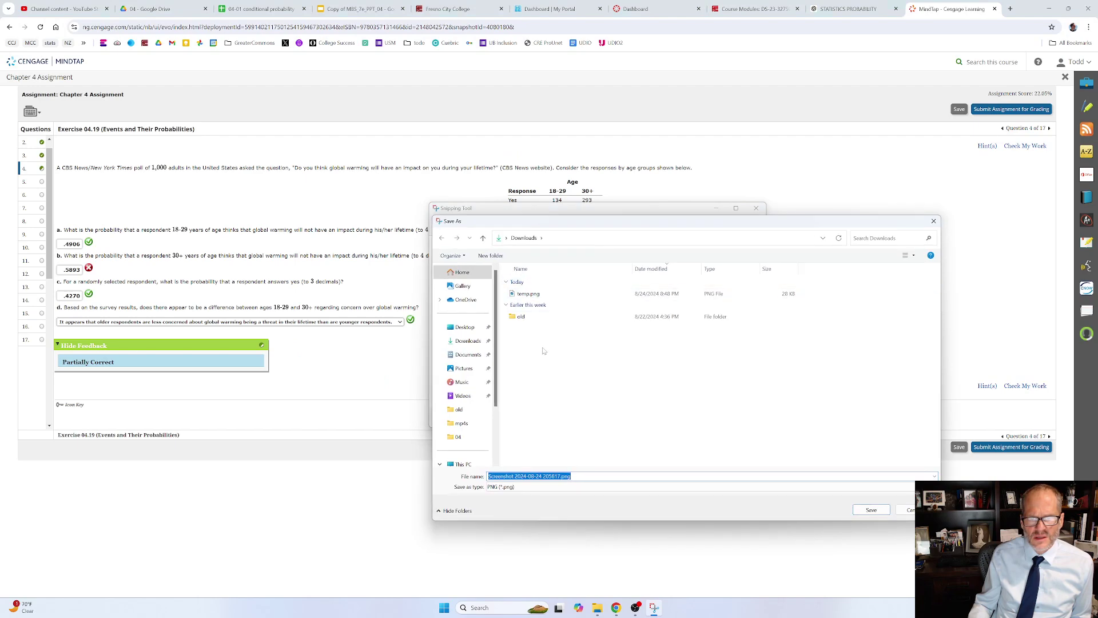
pyautogui.click(529, 294)
pyautogui.press('Return')
pyautogui.click(569, 304)
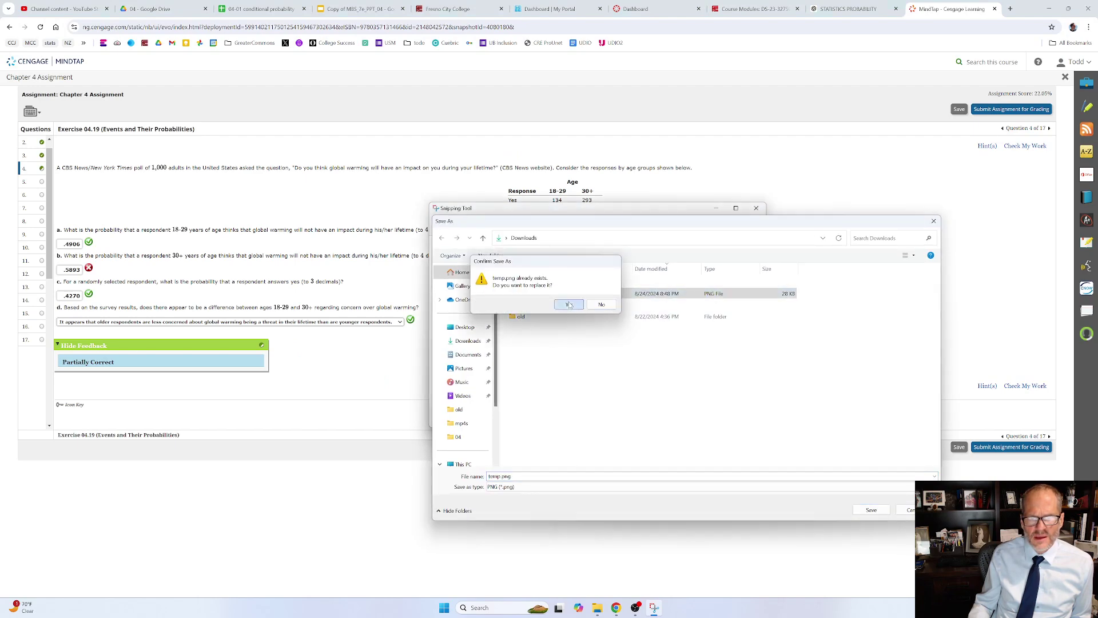
# Step: Switch to the STATISTICS PROBABILITY chat in ChatGPT and attach temp.png from the Downloads folder to a new message
pyautogui.click(846, 9)
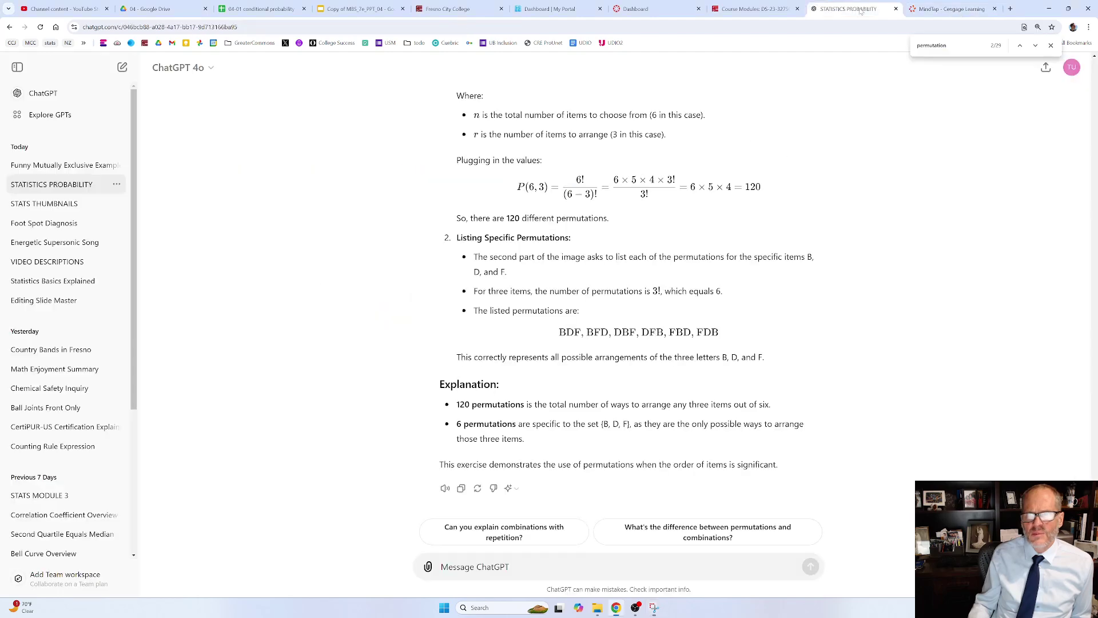
pyautogui.hotkey('alt', 'Tab')
pyautogui.hotkey('alt', 'Tab')
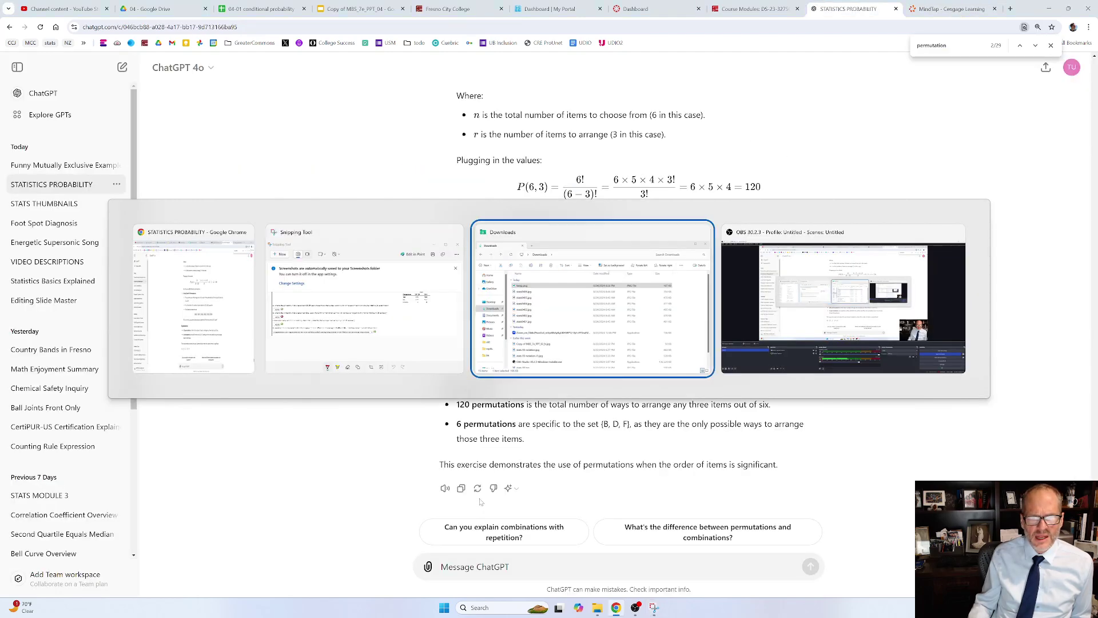
pyautogui.moveTo(436, 206); pyautogui.dragTo(455, 538)
pyautogui.write('WHy did I')
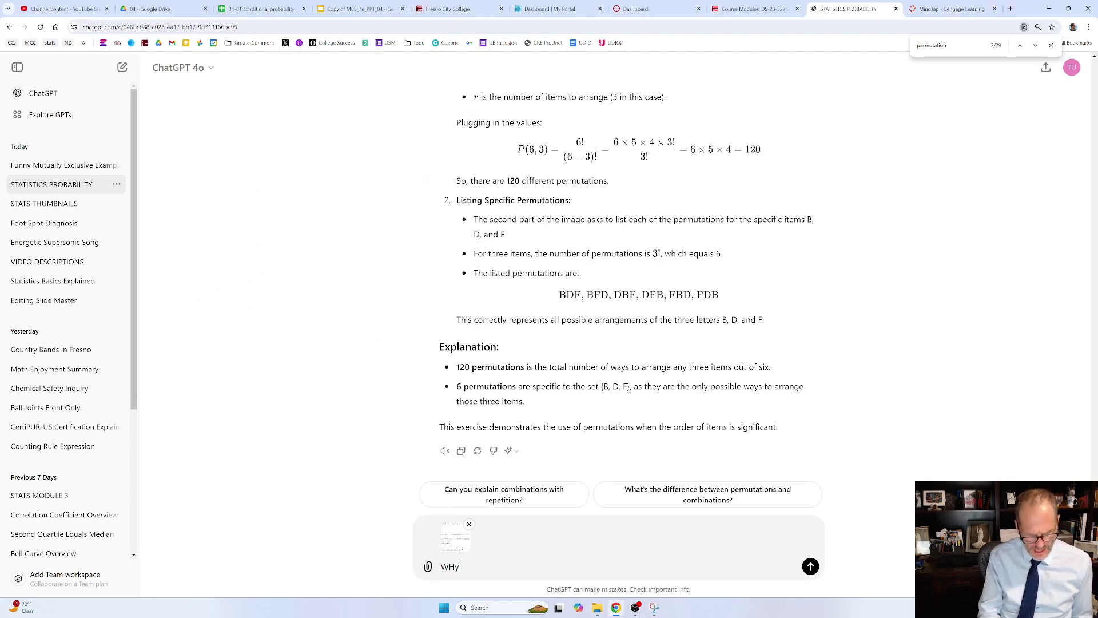
pyautogui.press('BackSpace')
pyautogui.press('BackSpace')
pyautogui.press('BackSpace')
pyautogui.press('BackSpace')
pyautogui.press('BackSpace')
pyautogui.press('BackSpace')
pyautogui.press('BackSpace')
pyautogui.press('BackSpace')
pyautogui.press('BackSpace')
pyautogui.press('BackSpace')
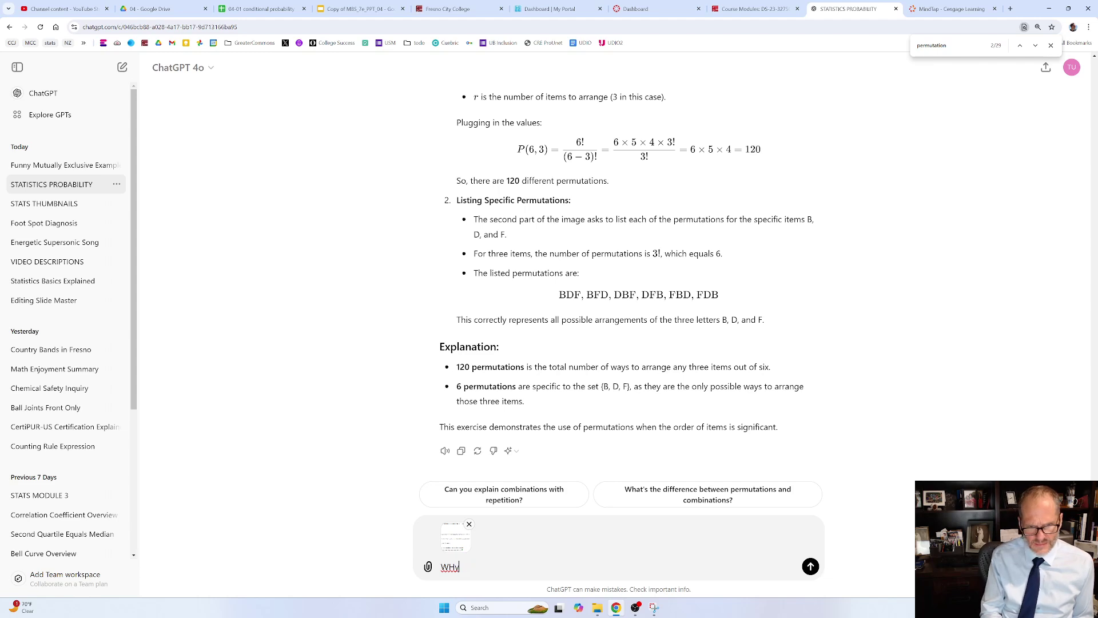
pyautogui.write('Wiyu')
pyautogui.press('BackSpace')
pyautogui.press('BackSpace')
pyautogui.press('BackSpace')
pyautogui.press('BackSpace')
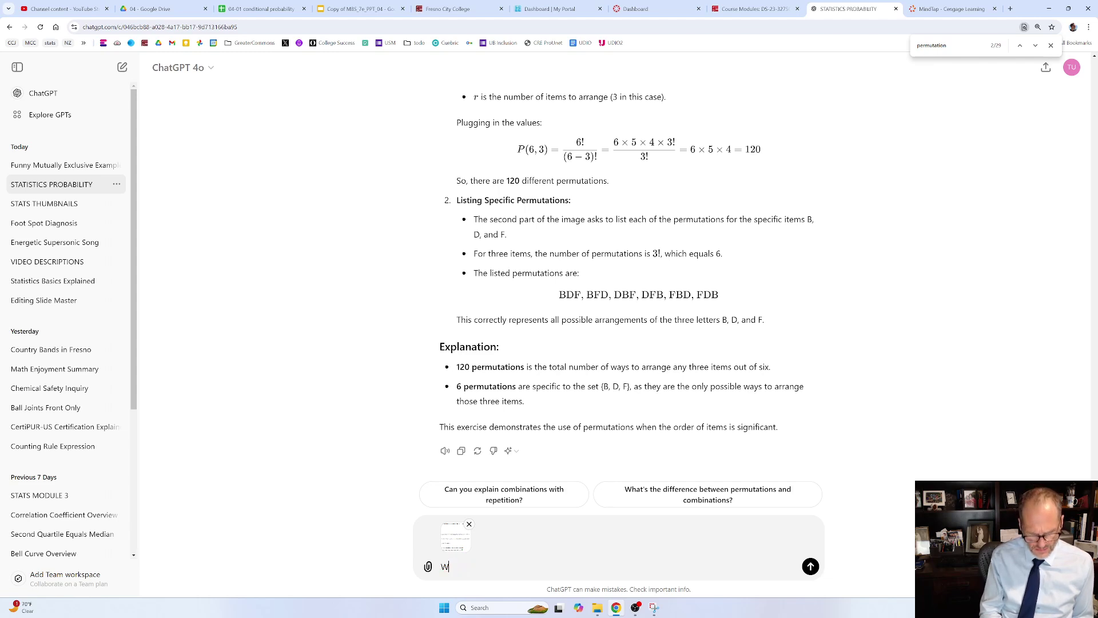
# Step: Send the message "Why did I get that one question wrong? Can you show me how to figure that out correctly? You are amazing, by the way!!!"
pyautogui.write('Why did I get th')
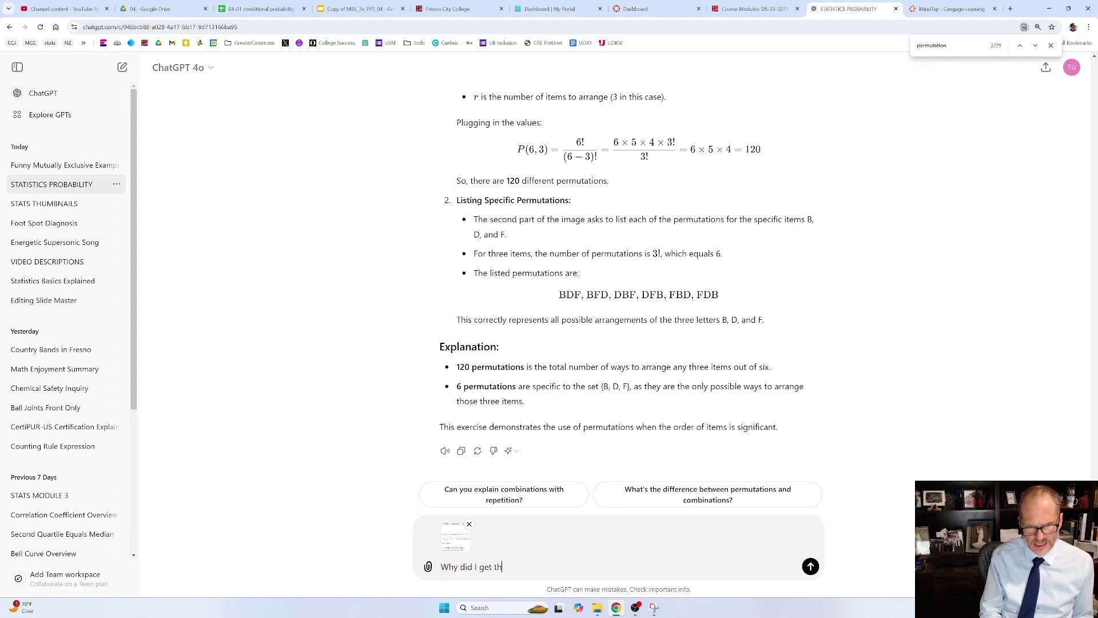
pyautogui.write('at one question wrong')
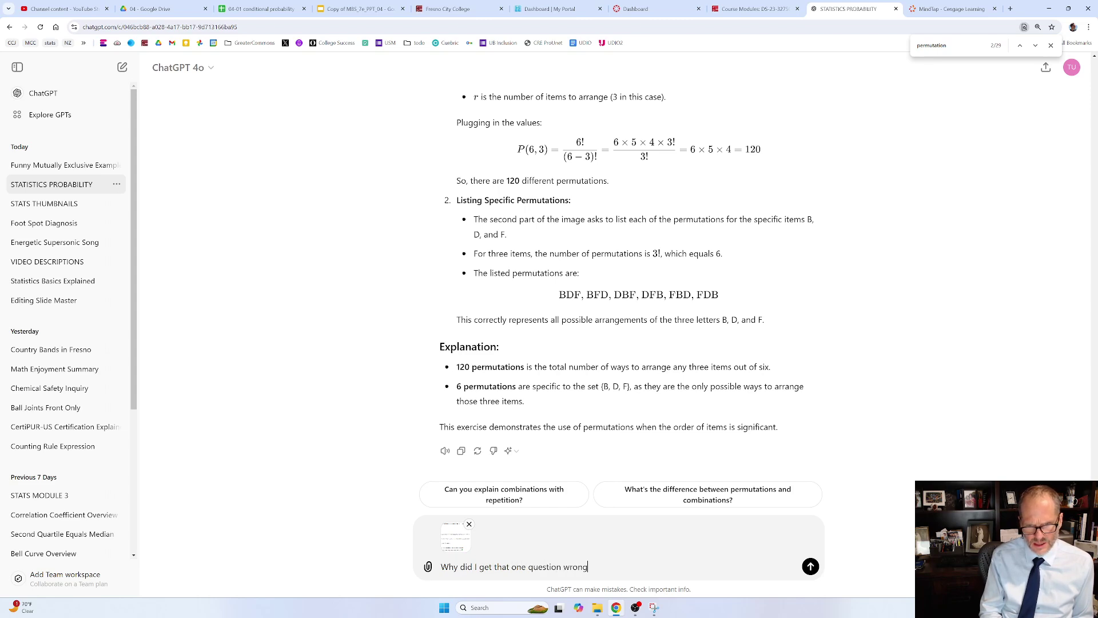
pyautogui.write('? Can you show me how to fi')
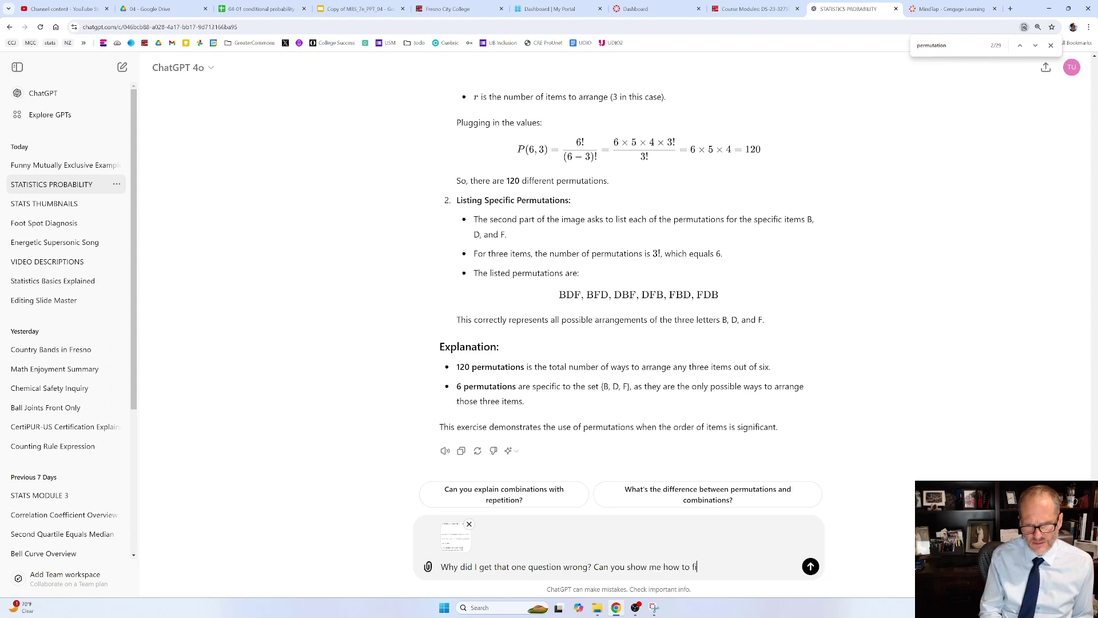
pyautogui.write('gure that out correctl')
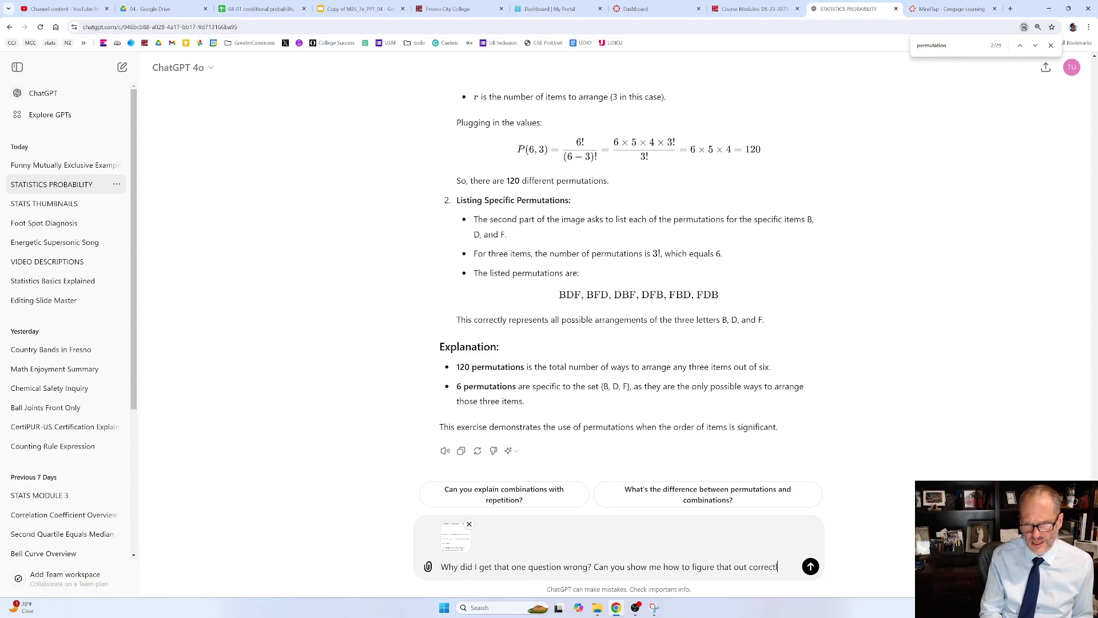
pyautogui.write('y? You are amazin')
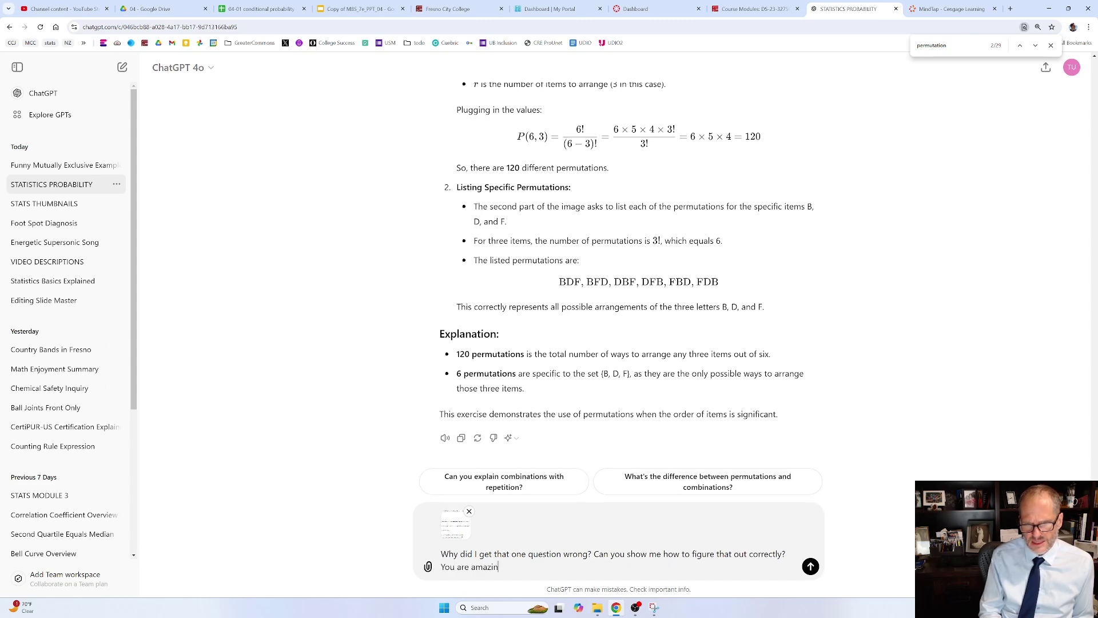
pyautogui.write('g, by the way!!!')
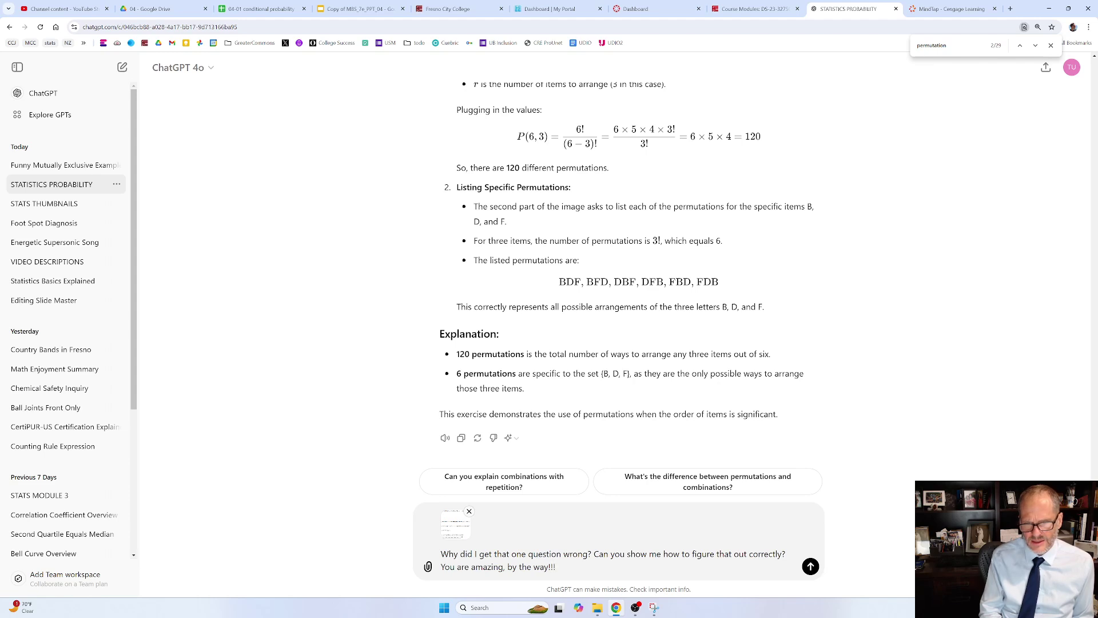
pyautogui.press('Return')
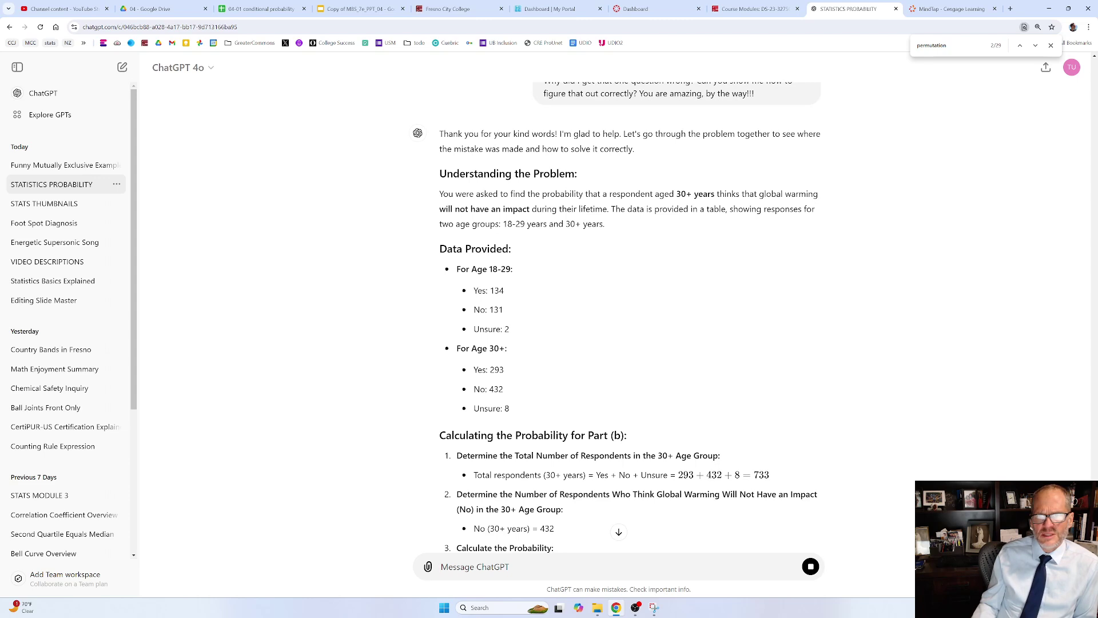
# Step: Read ChatGPT's explanation of part b, checking the problem restatement, the data for each age group and the probability calculation
pyautogui.moveTo(471, 210); pyautogui.dragTo(613, 225)
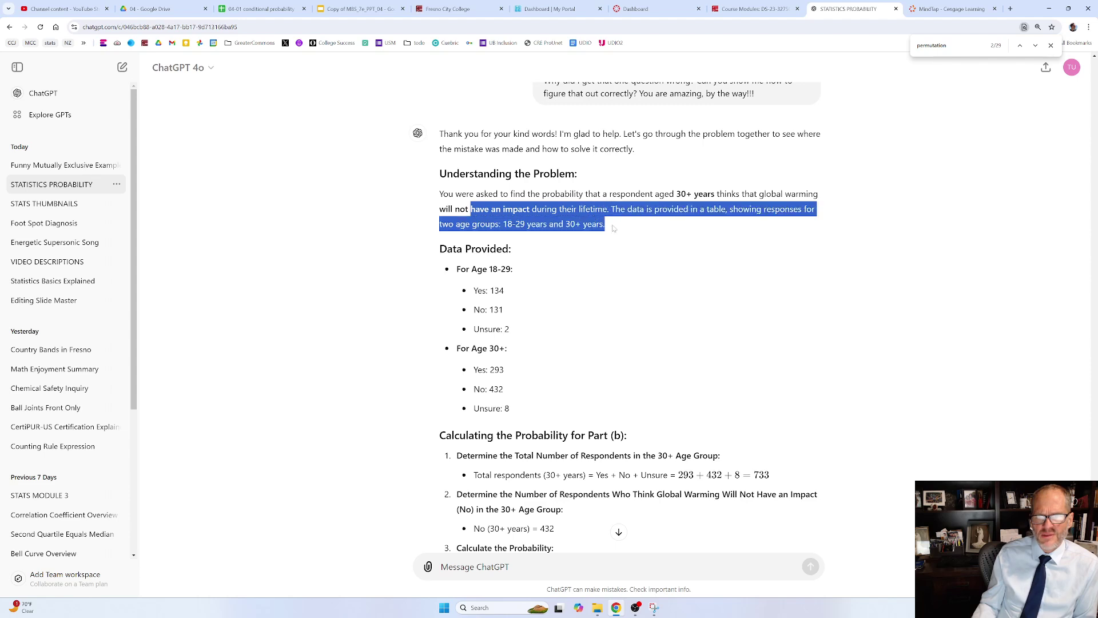
pyautogui.click(611, 229)
pyautogui.moveTo(467, 223); pyautogui.dragTo(526, 224)
pyautogui.click(526, 224)
pyautogui.scroll(-2, 522, 284)
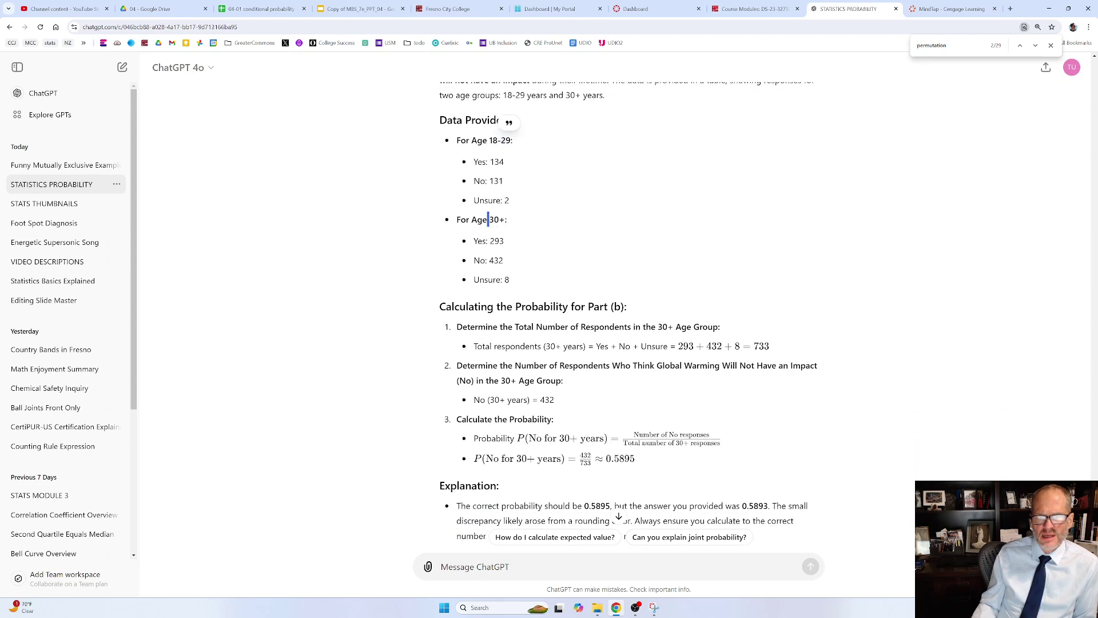
pyautogui.moveTo(489, 220); pyautogui.dragTo(457, 219)
pyautogui.click(518, 295)
pyautogui.scroll(-1, 518, 295)
pyautogui.scroll(2, 514, 300)
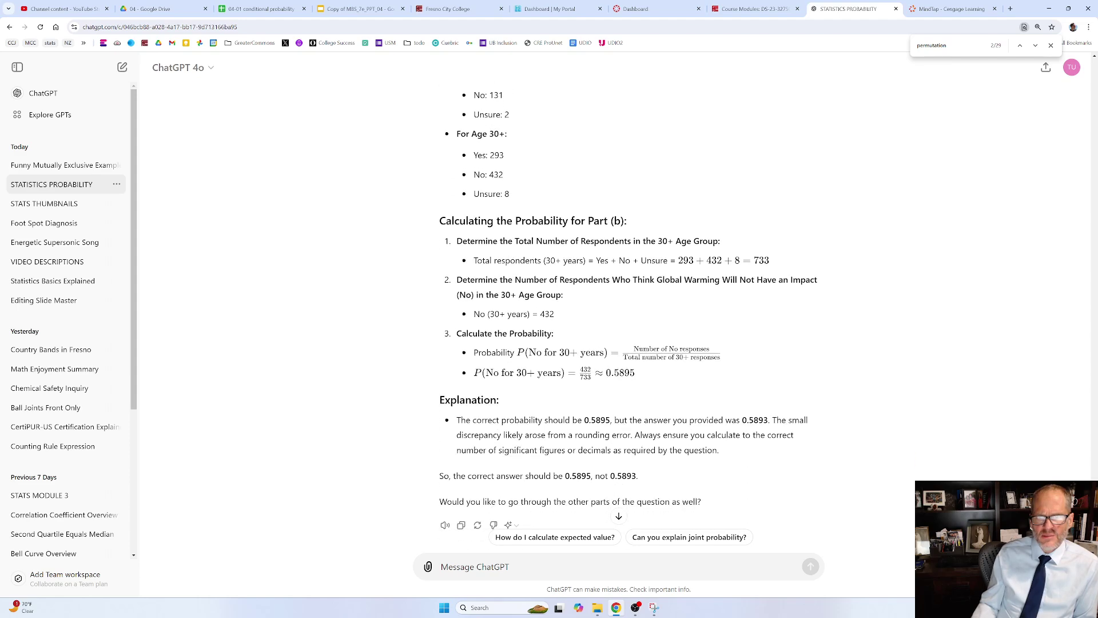
pyautogui.moveTo(514, 302); pyautogui.dragTo(490, 269)
pyautogui.click(492, 270)
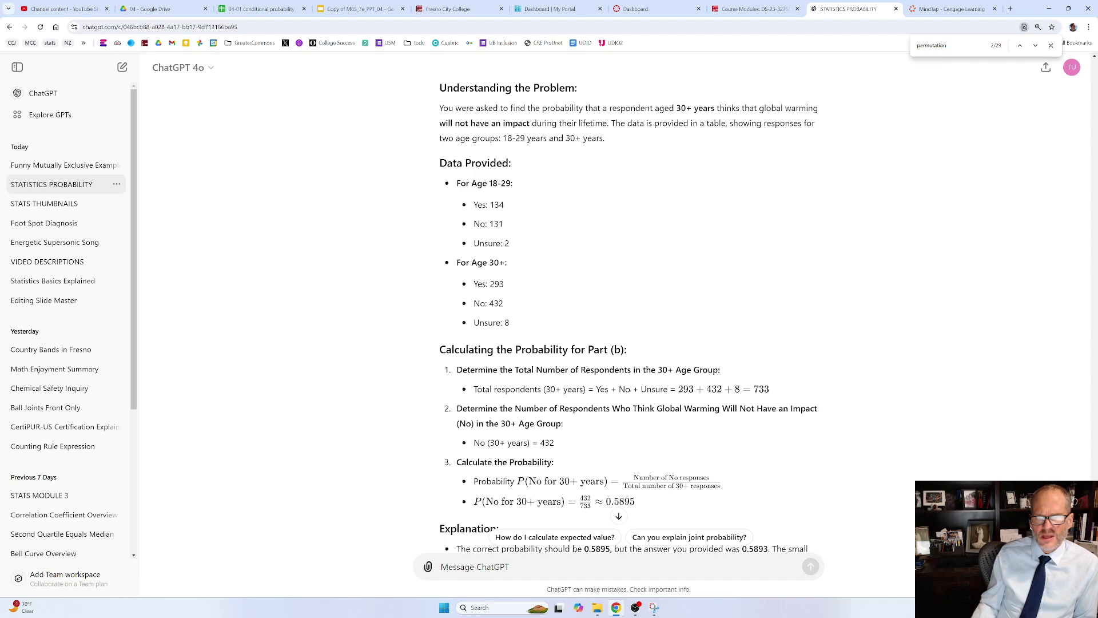
pyautogui.moveTo(506, 123); pyautogui.dragTo(480, 123)
# Step: Return to MindTap to compare the question wording and the 30+ No response in the table with the explanation, and switch back to ChatGPT
pyautogui.click(949, 8)
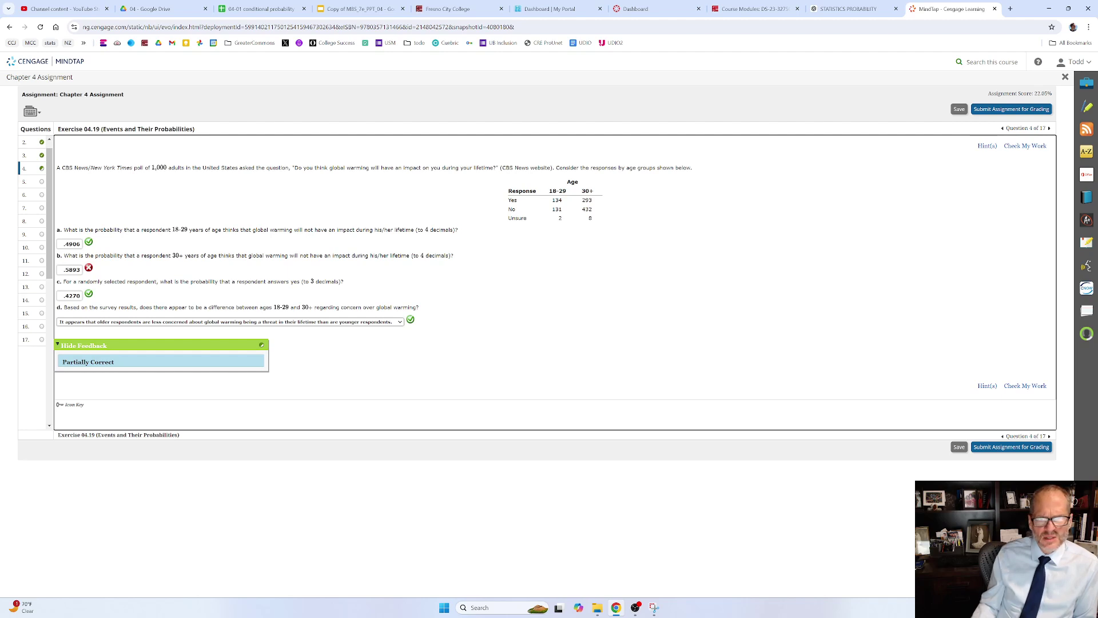
pyautogui.moveTo(511, 208); pyautogui.dragTo(541, 215)
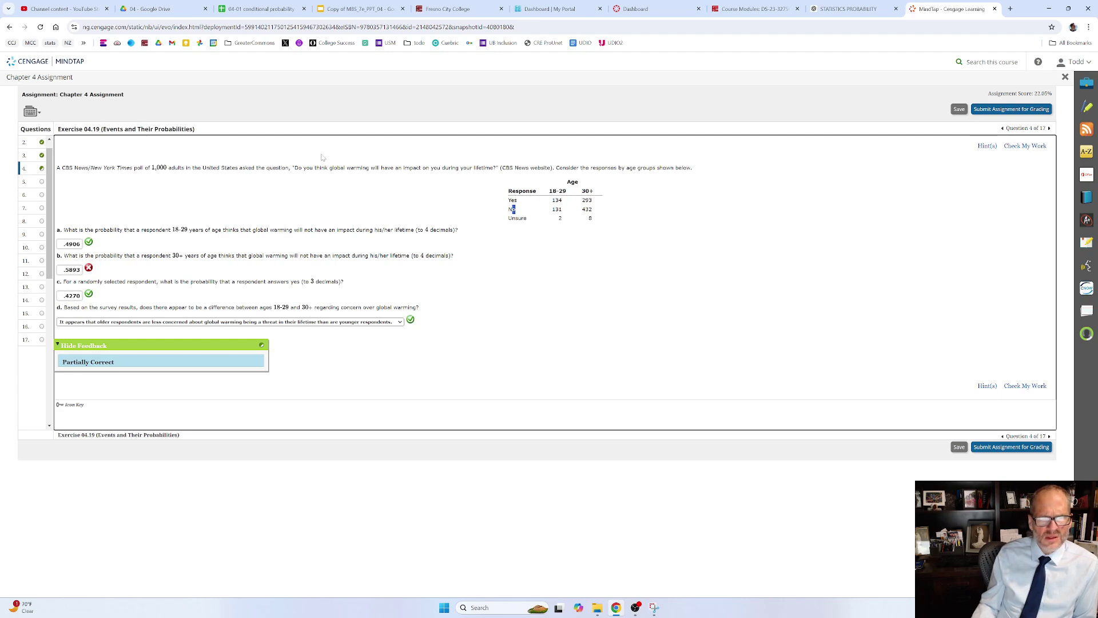
pyautogui.moveTo(339, 167); pyautogui.dragTo(588, 217)
pyautogui.click(540, 216)
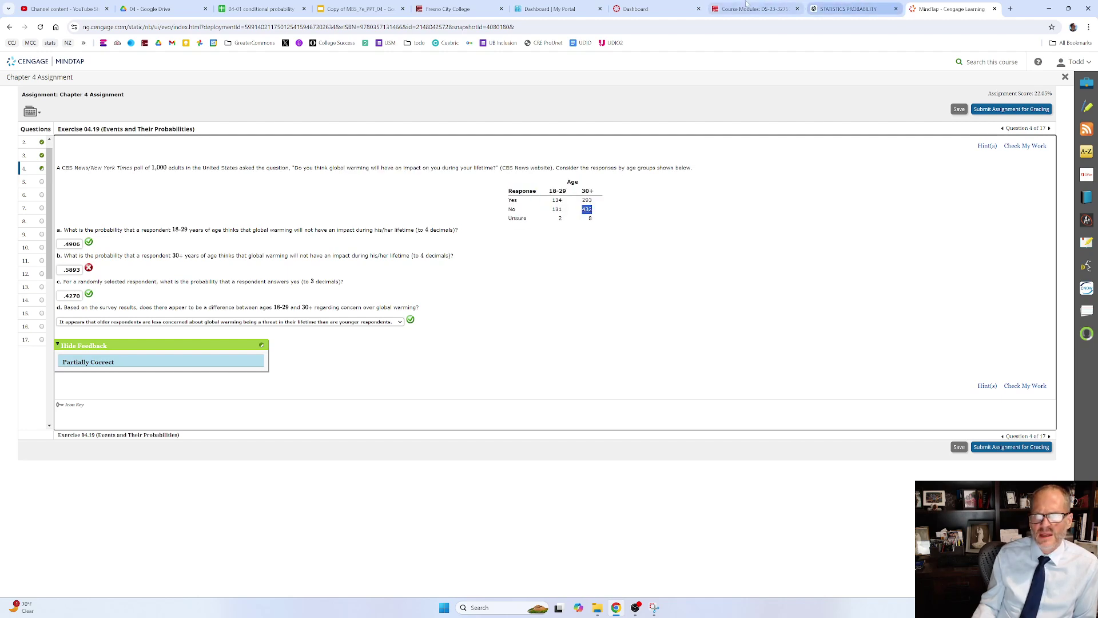
pyautogui.click(823, 9)
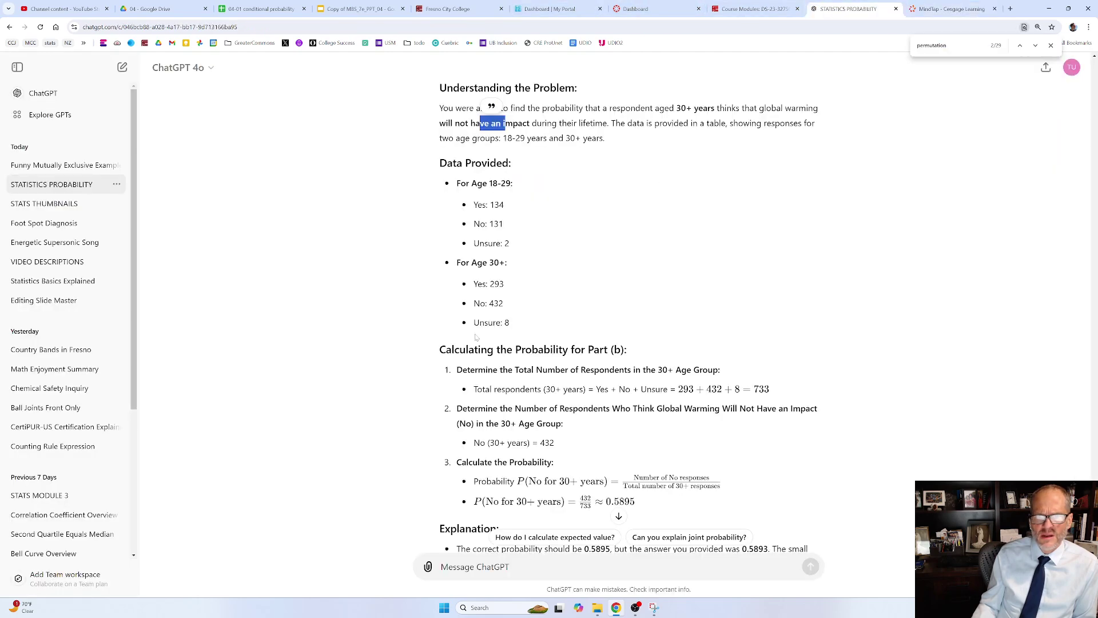
# Step: Compare the 30+ No count with the calculated probability in ChatGPT, set the part b answer in MindTap to .5895 and check the work
pyautogui.doubleClick(497, 303)
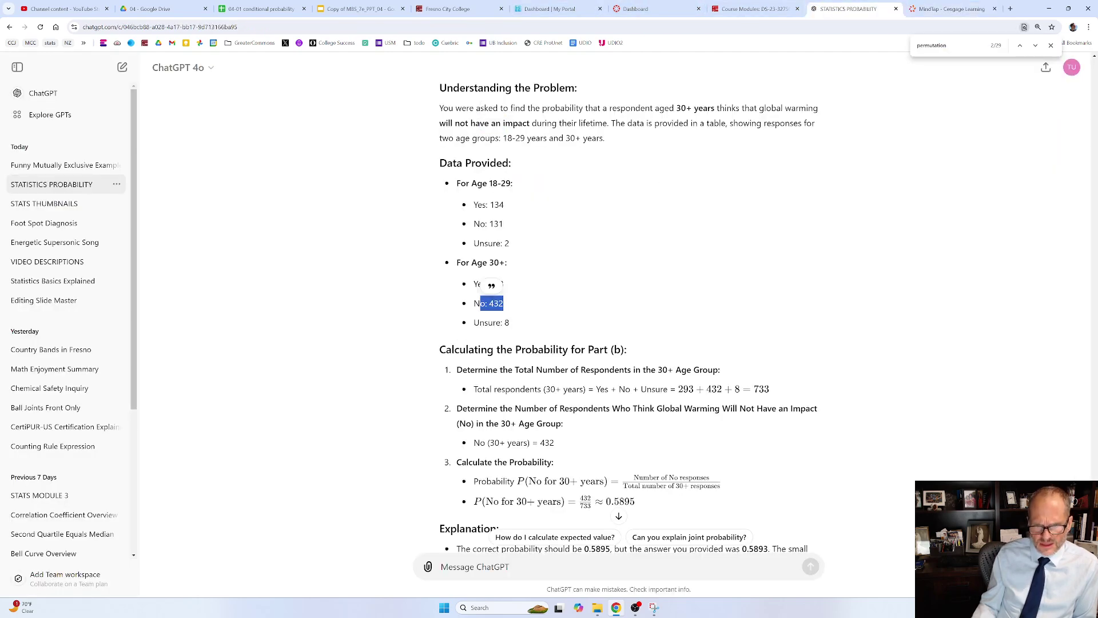
pyautogui.click(585, 497)
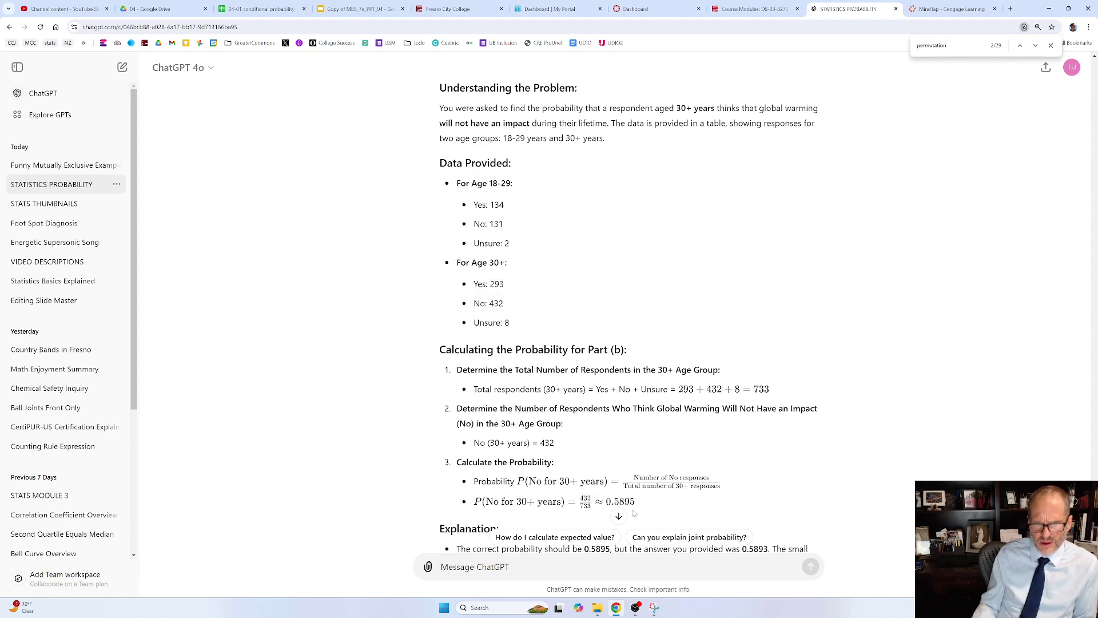
pyautogui.click(949, 9)
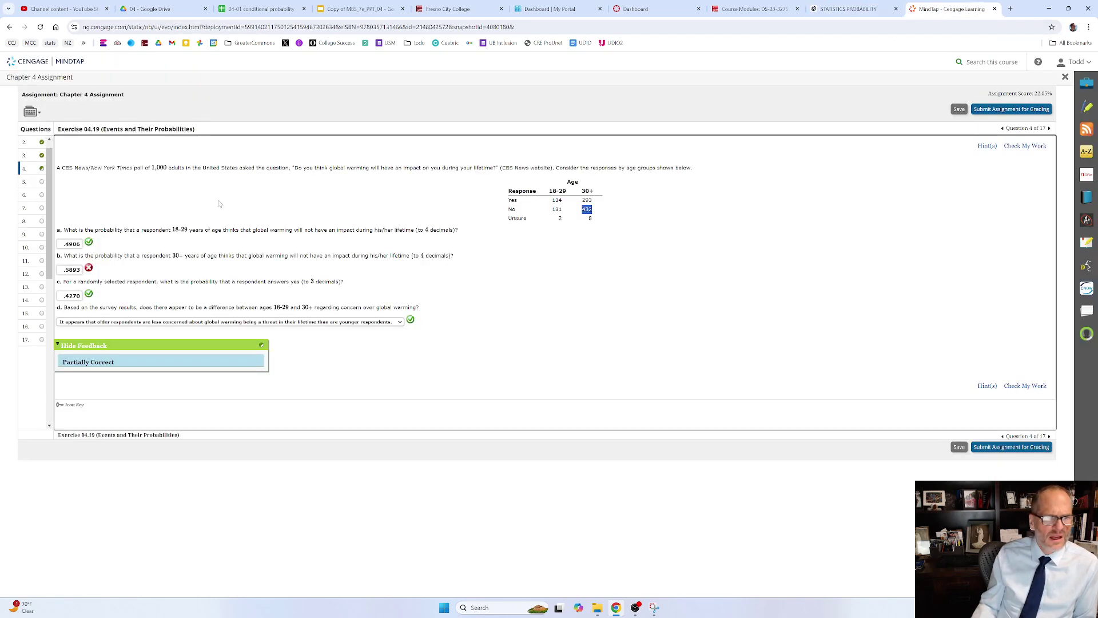
pyautogui.doubleClick(70, 269)
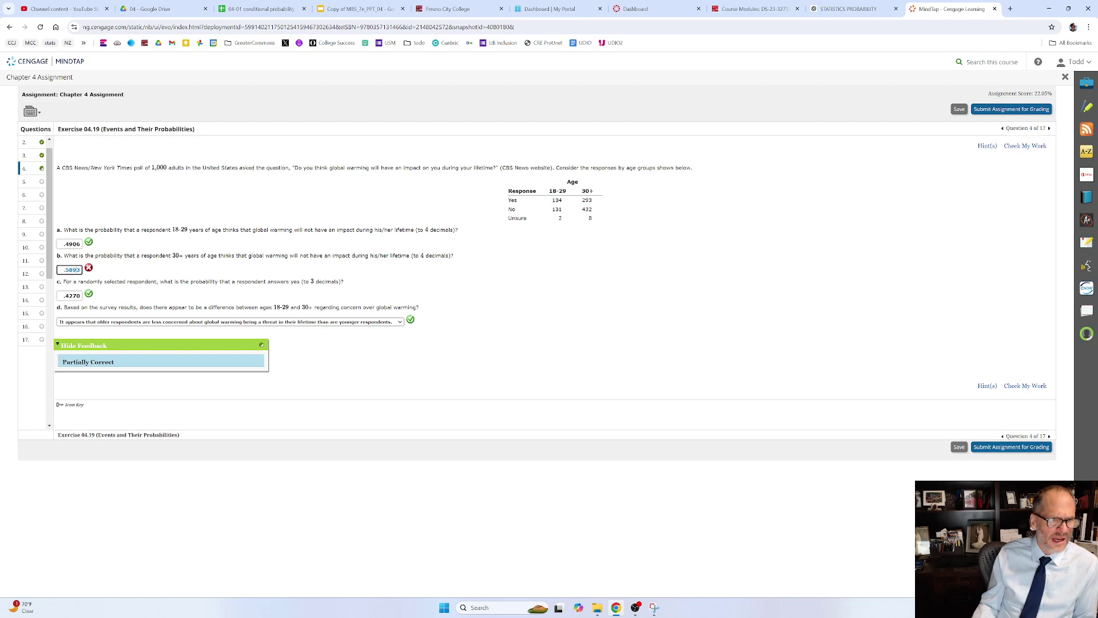
pyautogui.press('BackSpace')
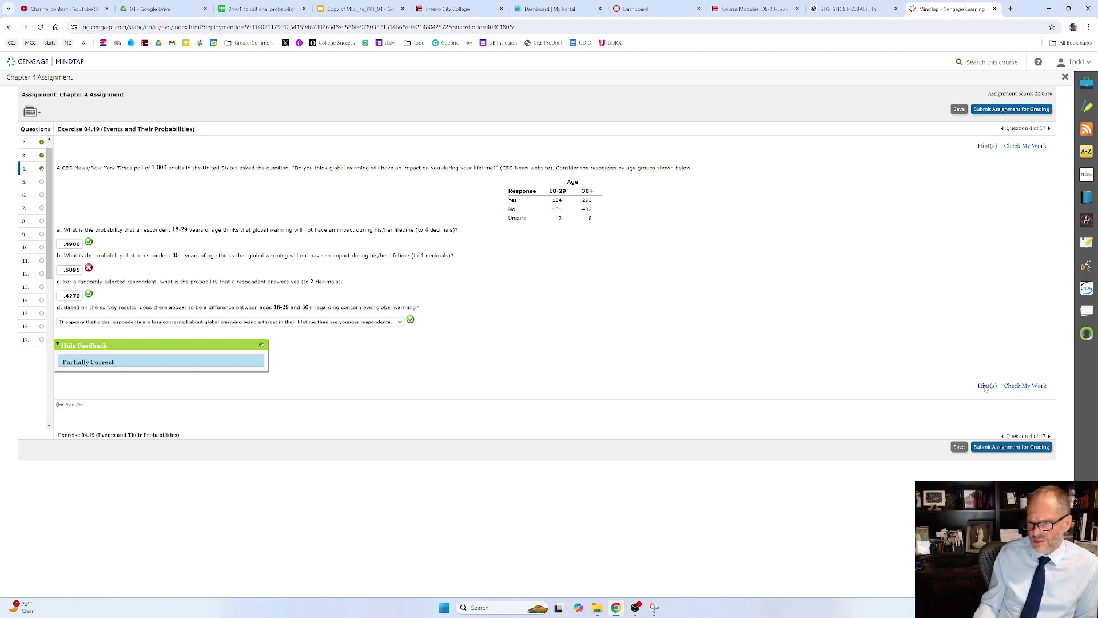
pyautogui.click(1025, 387)
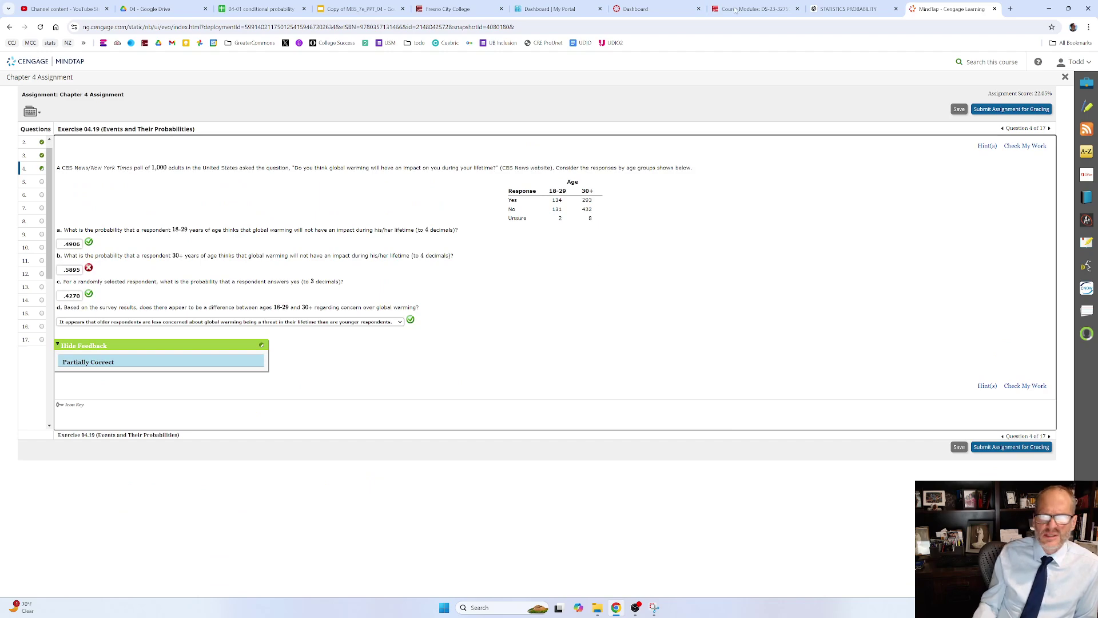
# Step: Copy 0.5895 from ChatGPT's Explanation section, paste it as the part b answer in MindTap and check the work again
pyautogui.click(856, 8)
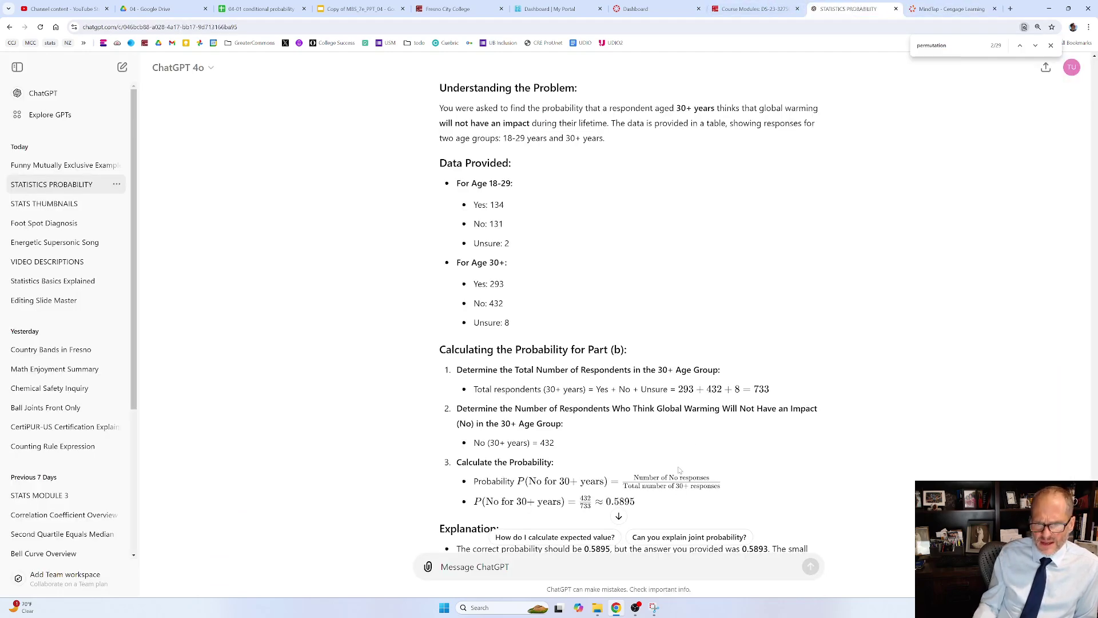
pyautogui.scroll(-2, 649, 438)
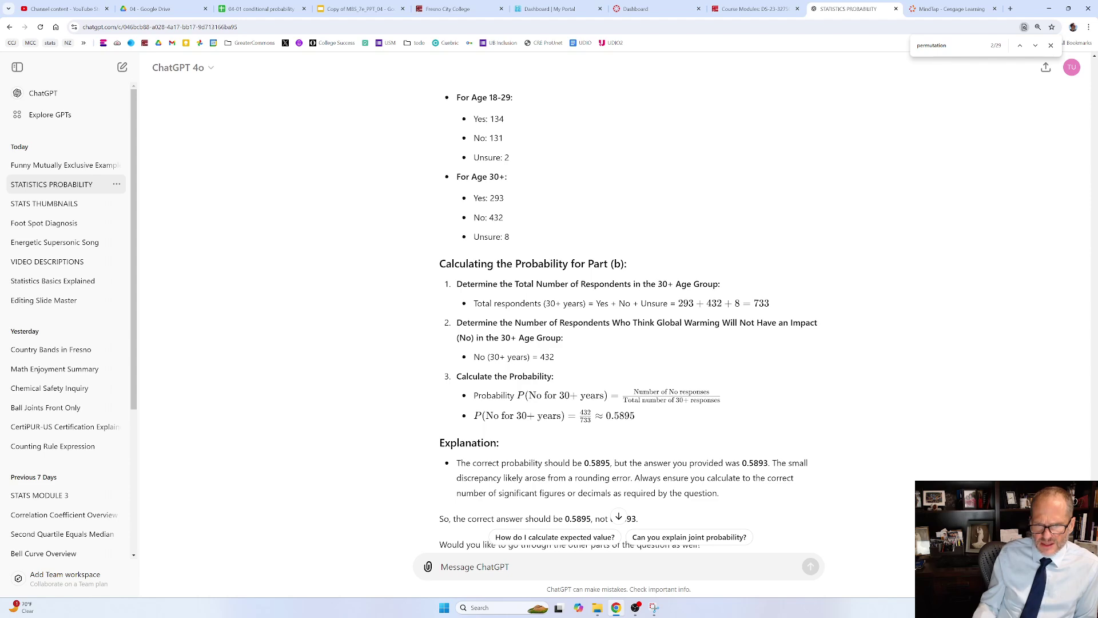
pyautogui.moveTo(635, 416); pyautogui.dragTo(604, 417)
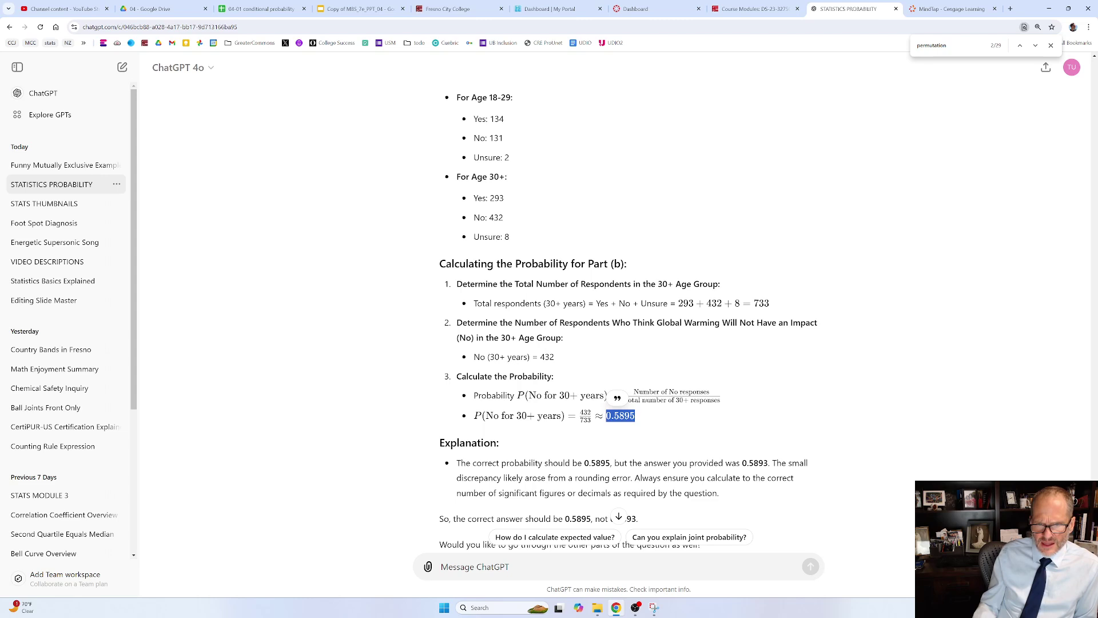
pyautogui.moveTo(583, 463); pyautogui.dragTo(610, 463)
pyautogui.hotkey('ctrl', 'c')
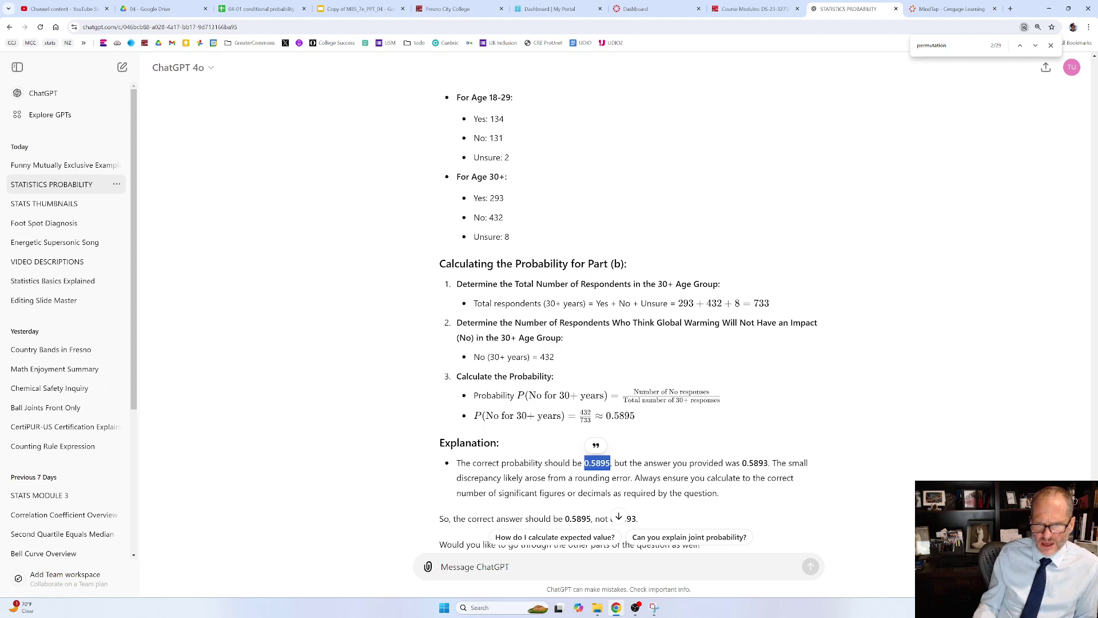
pyautogui.scroll(-2, 648, 487)
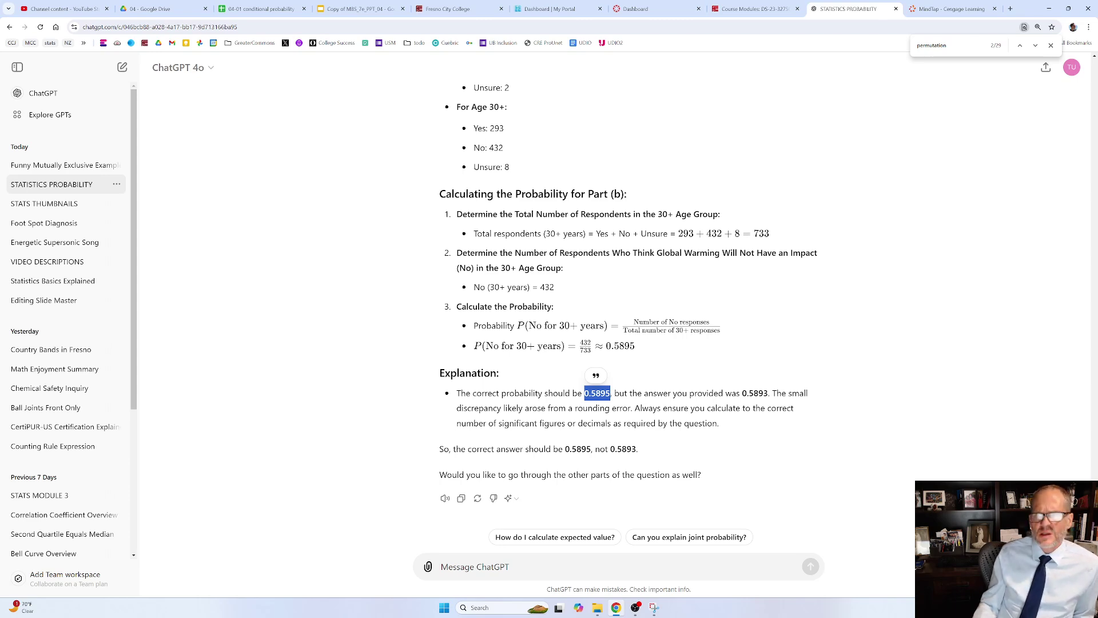
pyautogui.hotkey('ctrl', 'Tab')
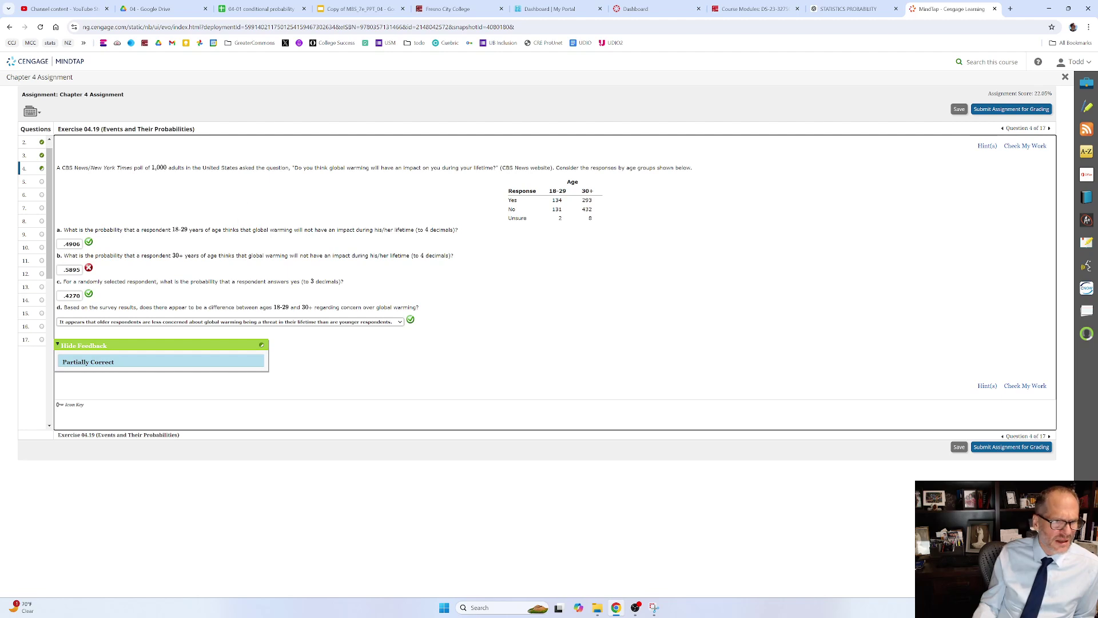
pyautogui.doubleClick(67, 269)
pyautogui.hotkey('ctrl', 'v')
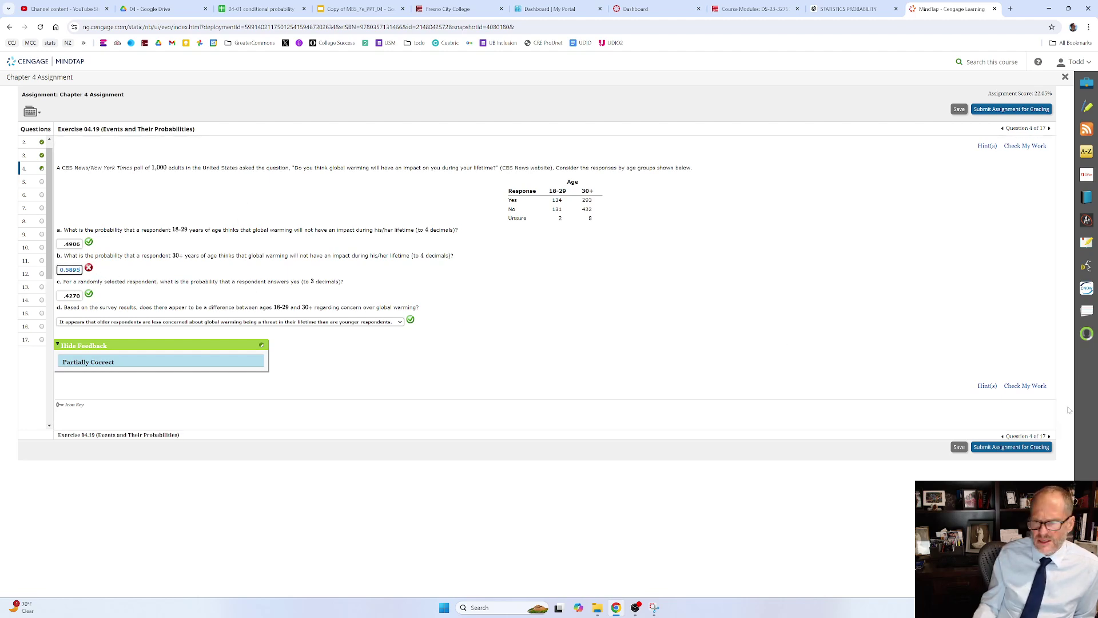
pyautogui.click(1024, 385)
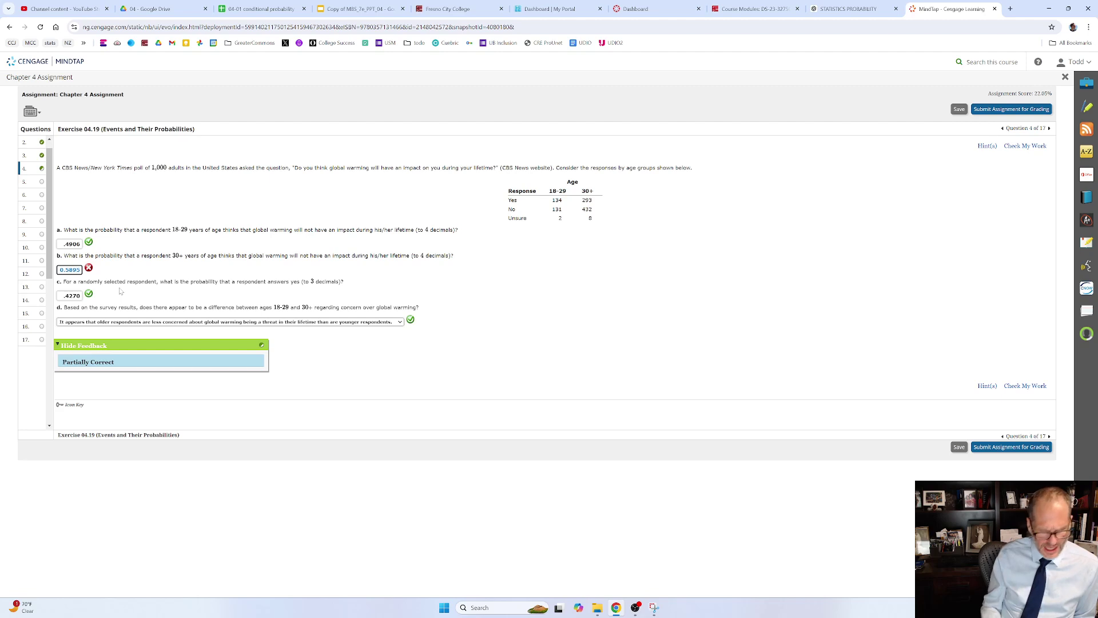
# Step: Change the part b answer to .5894 and check the work
pyautogui.press('BackSpace')
pyautogui.write('4')
pyautogui.press('Home')
pyautogui.press('Delete')
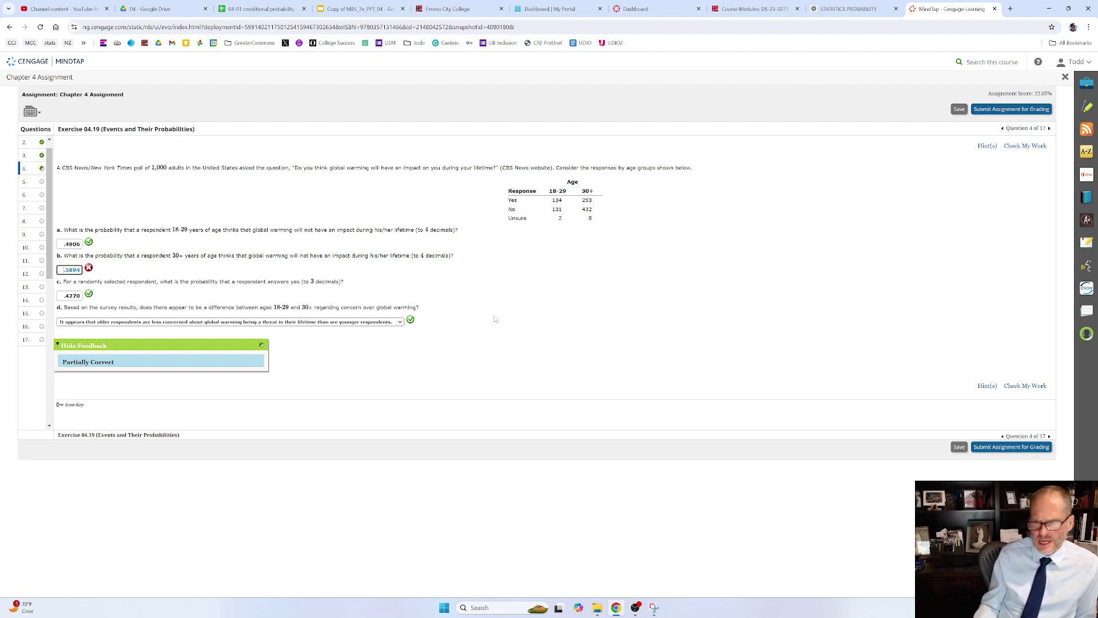
pyautogui.click(1024, 385)
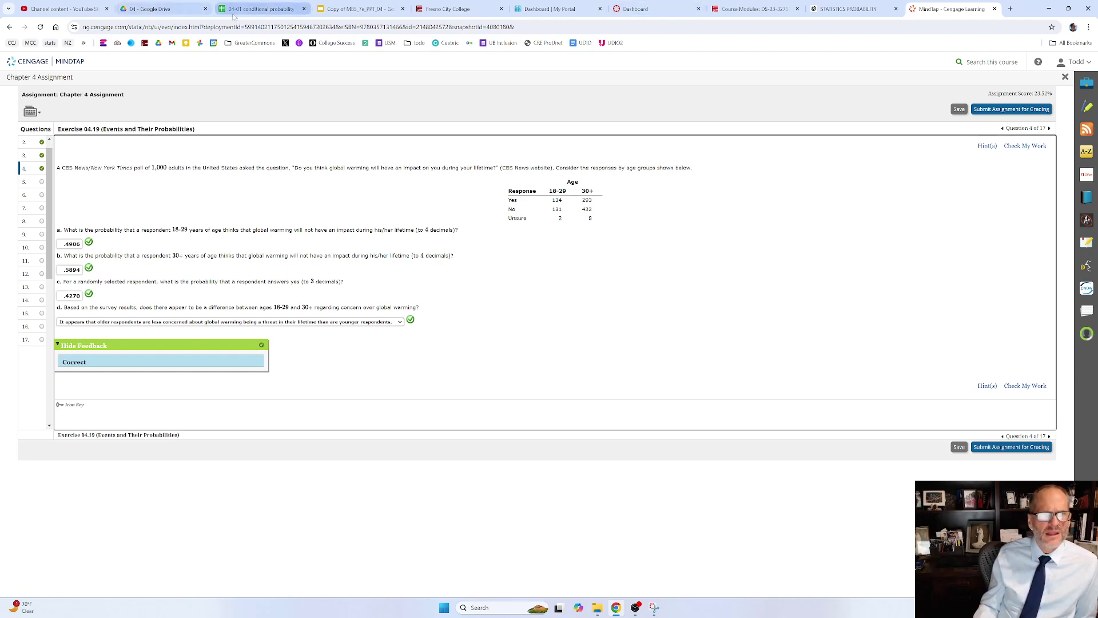
# Step: Examine the decimals of the 30+ No probability in cells H15 and H16 in Google Sheets and compare them with ChatGPT's answer
pyautogui.click(261, 8)
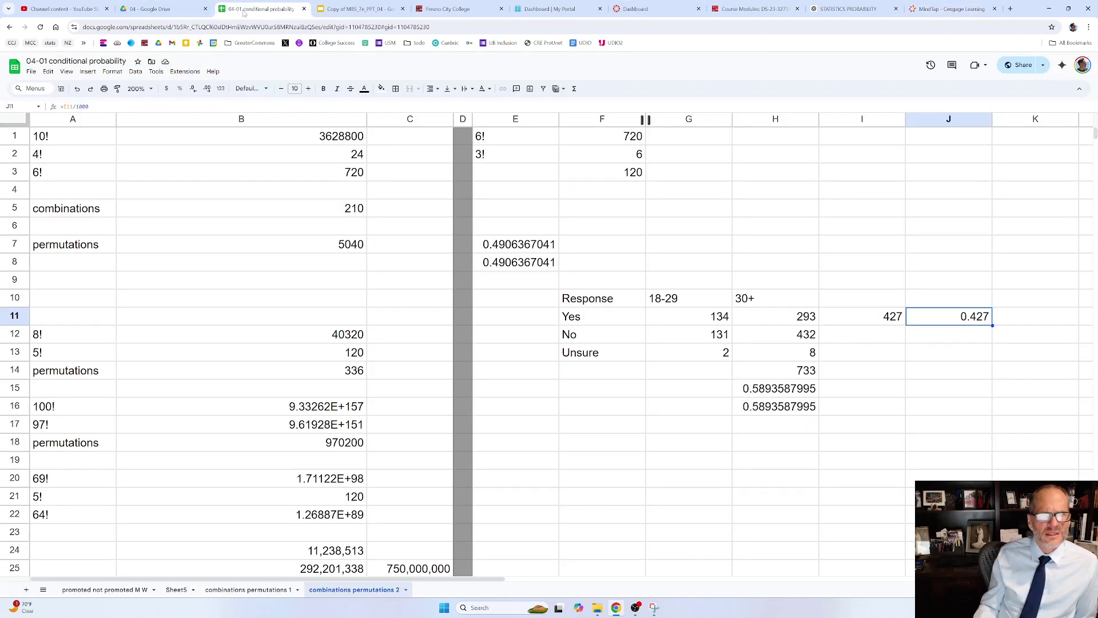
pyautogui.click(782, 392)
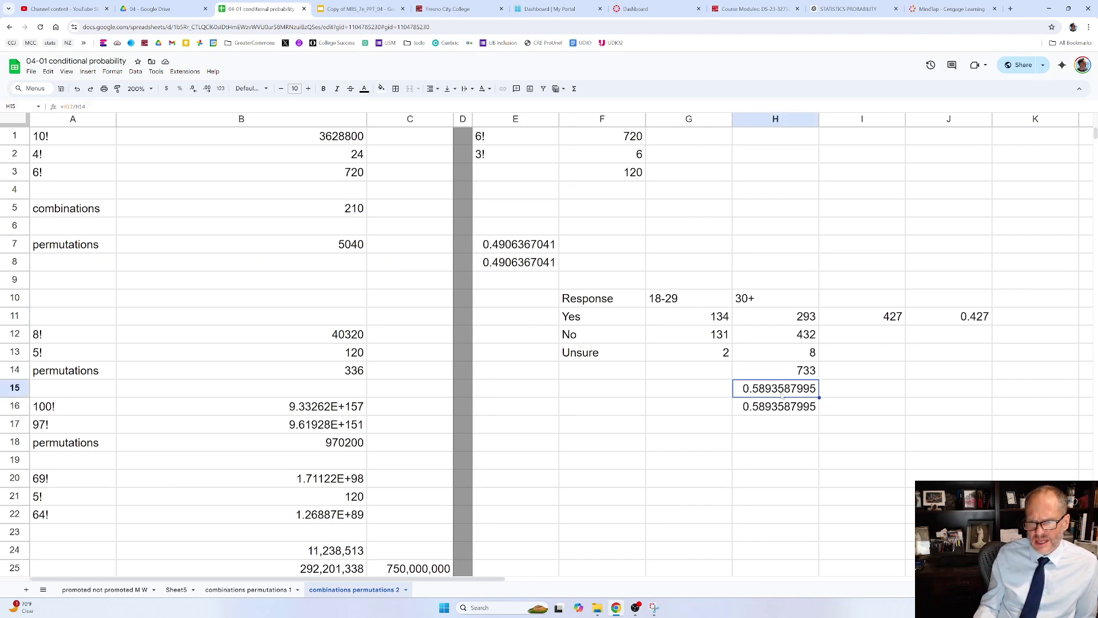
pyautogui.doubleClick(784, 407)
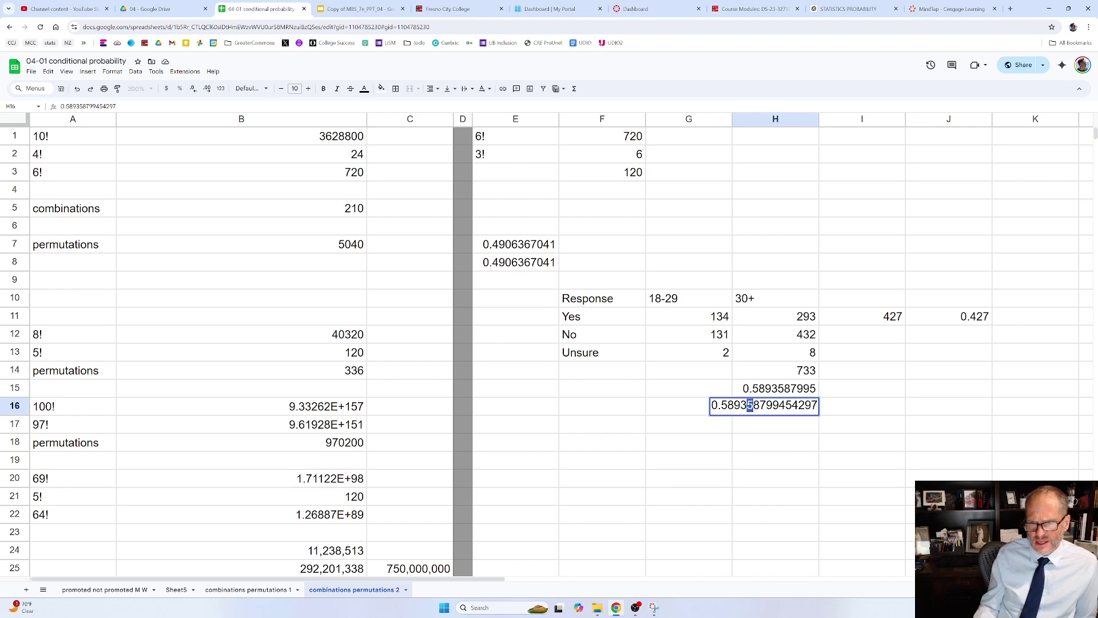
pyautogui.hotkey('shift', 'Left')
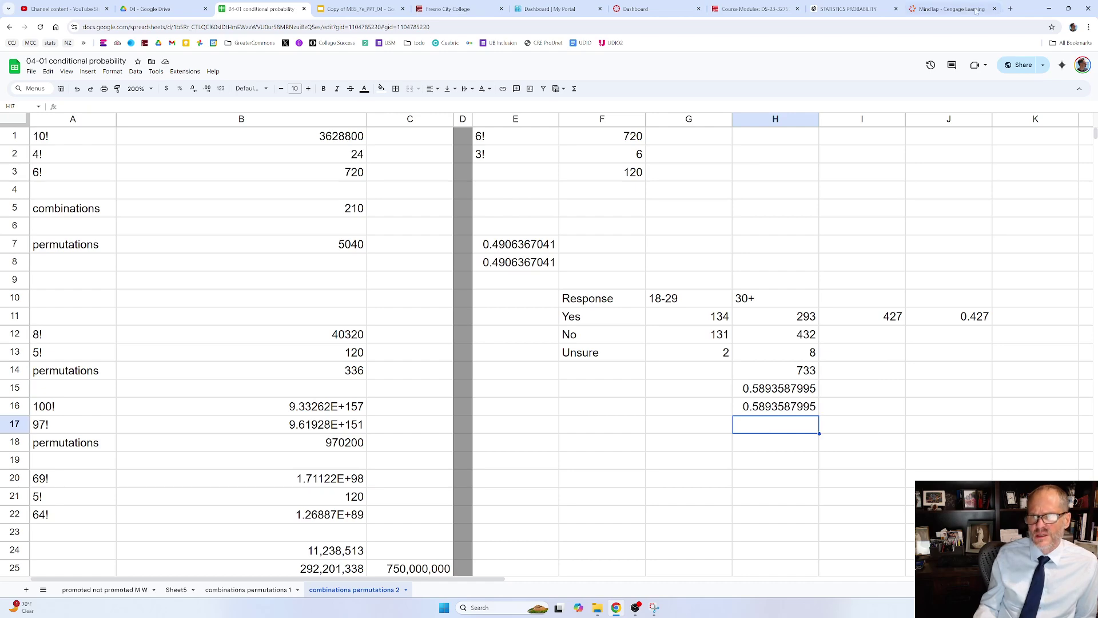
pyautogui.click(949, 9)
pyautogui.click(886, 7)
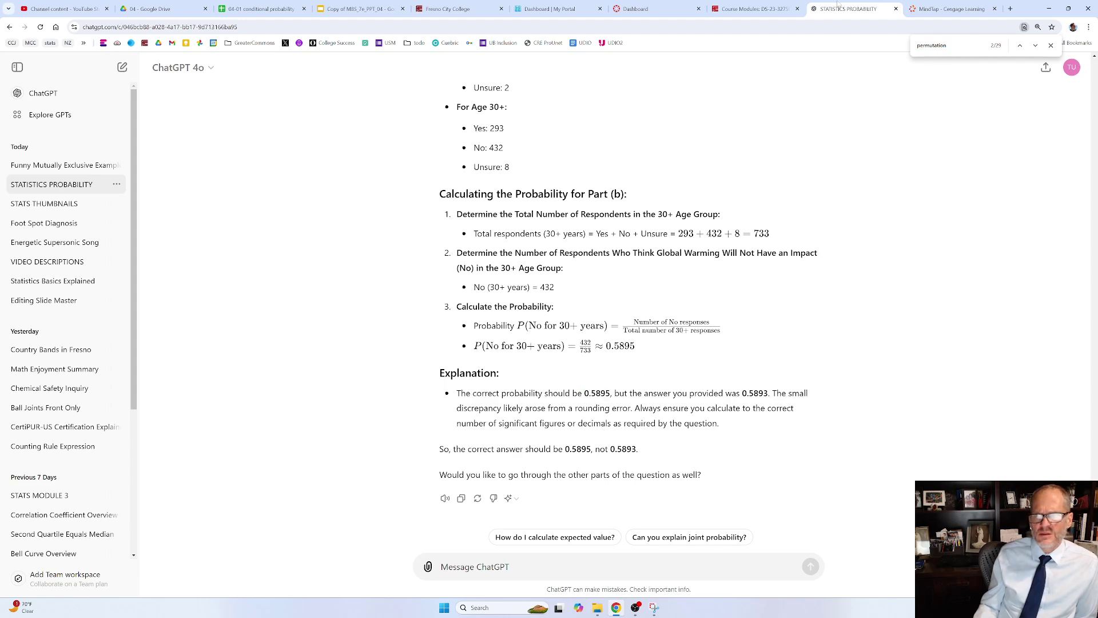
# Step: Return to MindTap and open question 5, Exercise 04.21 (Events and Their Probabilities), showing the question list from its beginning
pyautogui.click(949, 9)
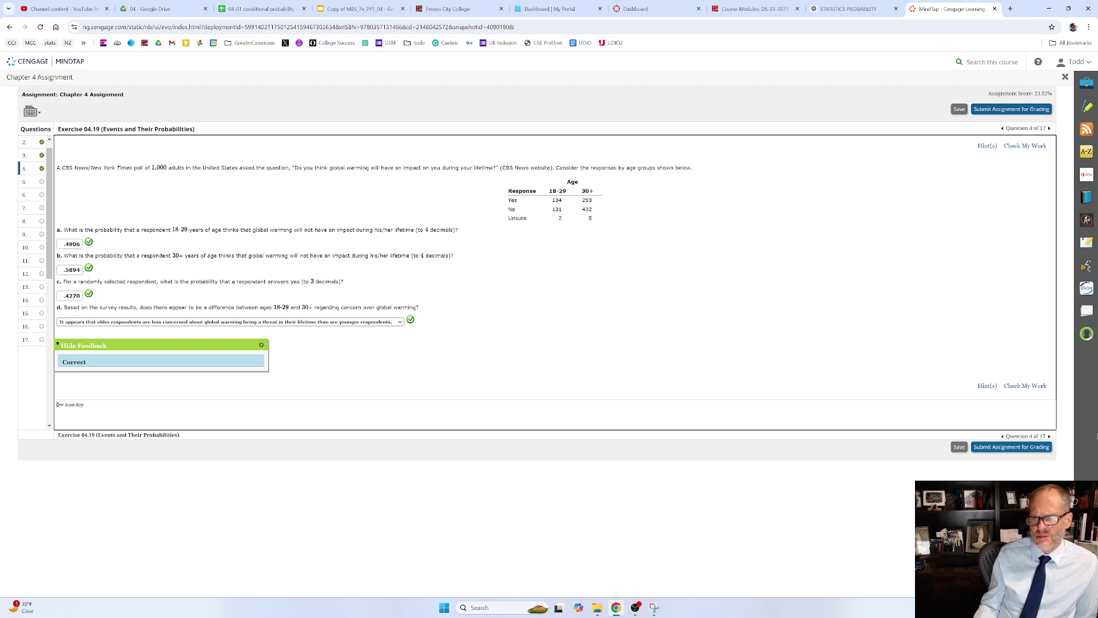
pyautogui.click(1037, 387)
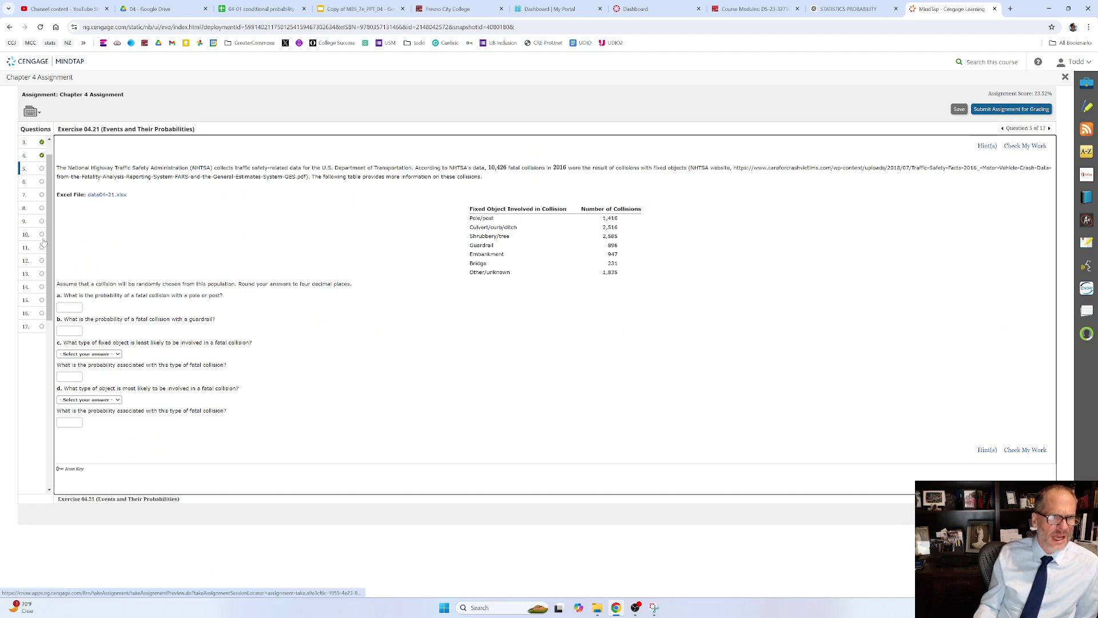
pyautogui.scroll(1, 43, 242)
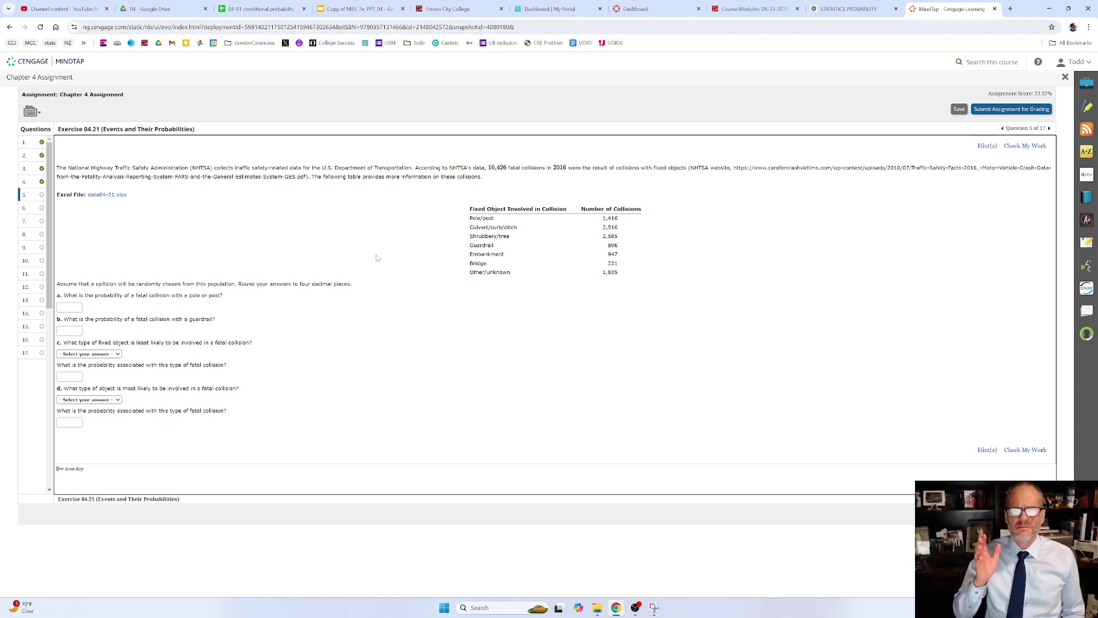
pyautogui.hotkey('alt', 'Tab')
pyautogui.hotkey('alt', 'Tab')
pyautogui.hotkey('alt', 'Tab')
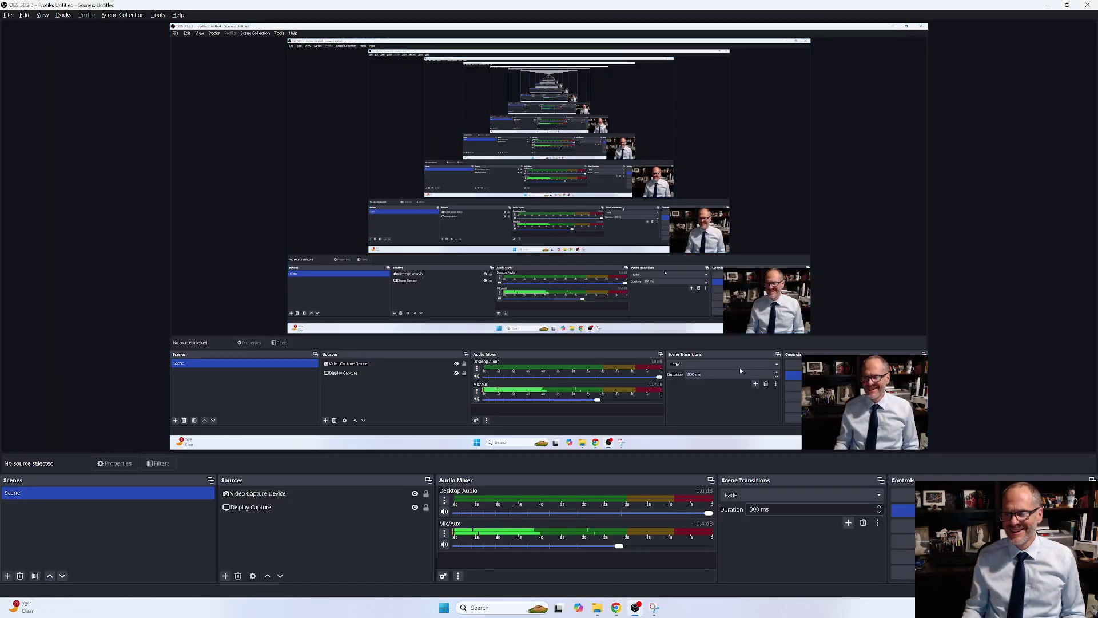
pyautogui.hotkey('alt', 'Tab')
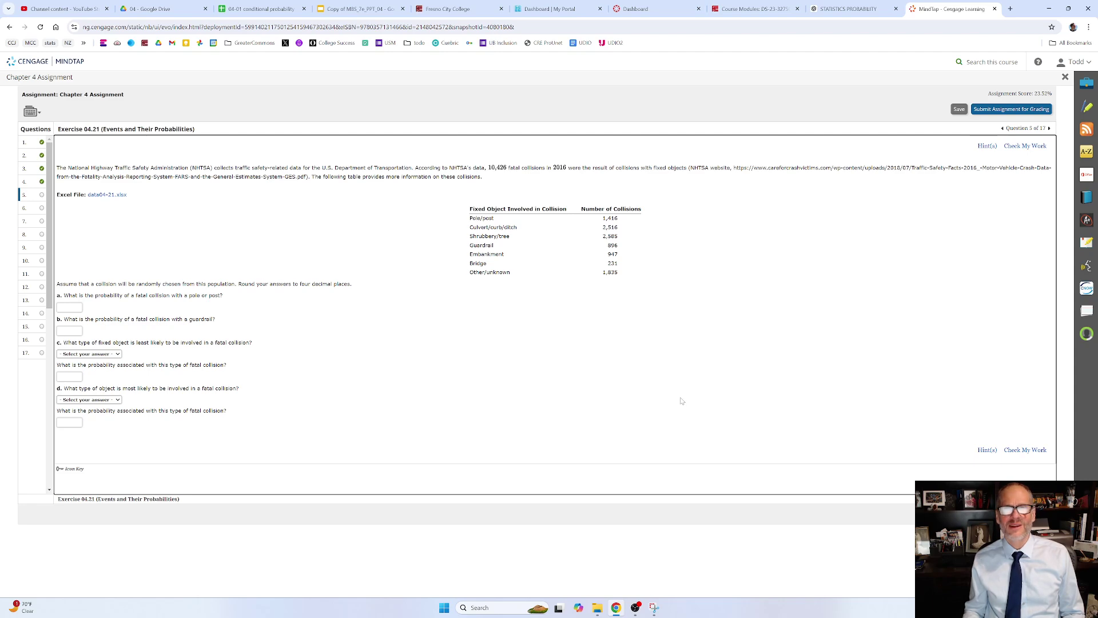
pyautogui.hotkey('alt', 'Tab')
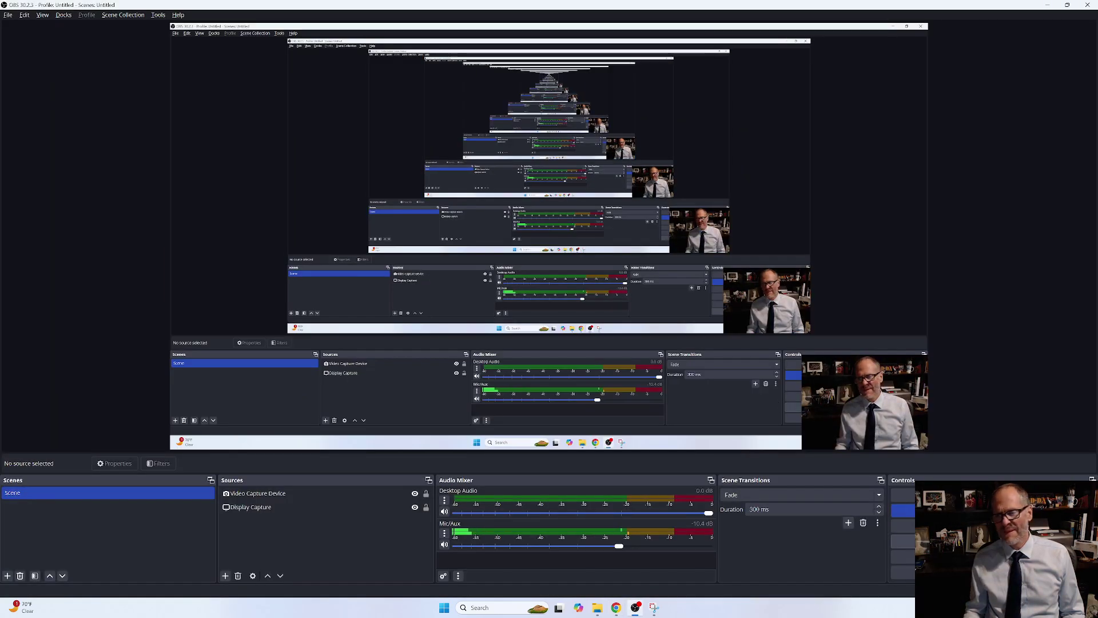